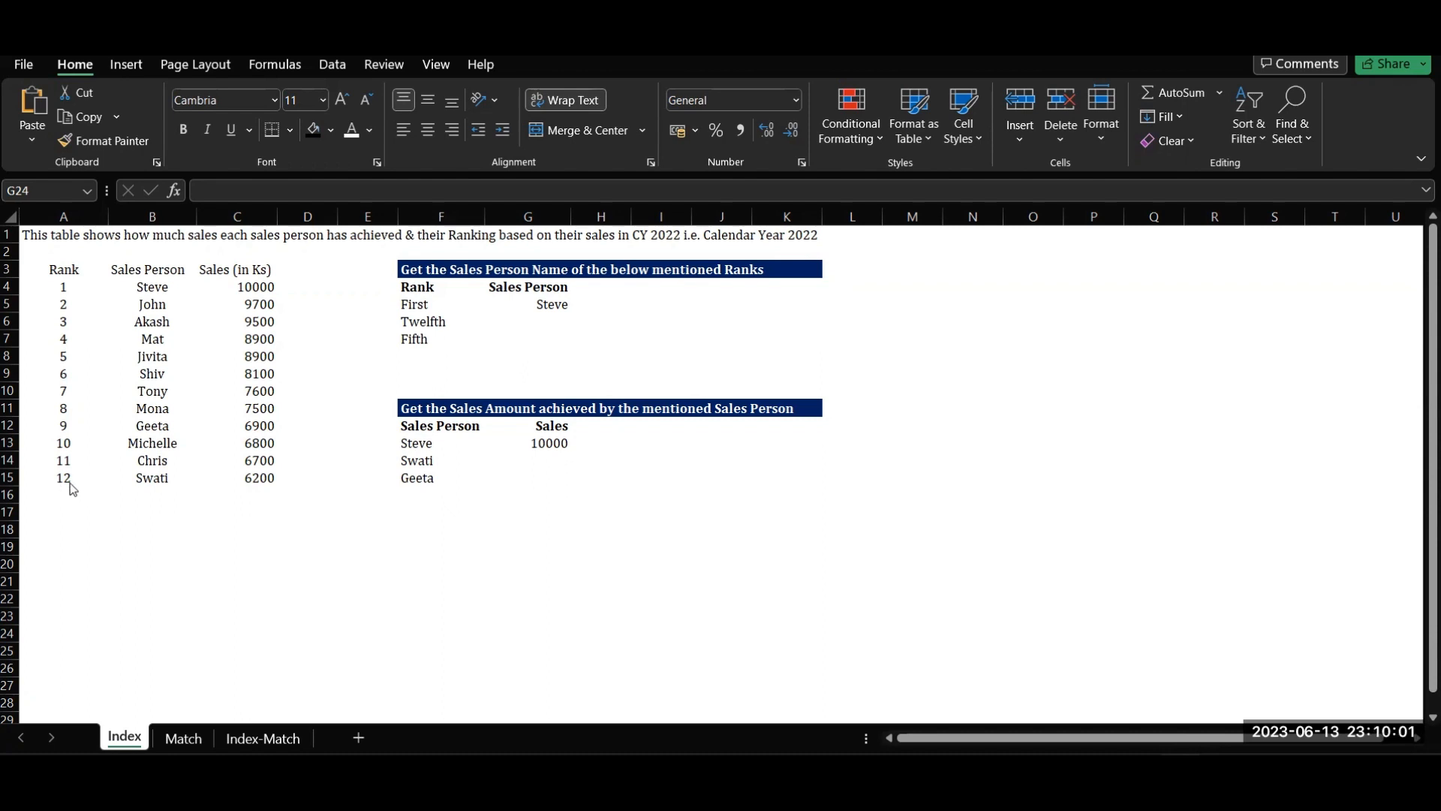
Examine the ranking table and the array and row number arguments of the INDEX formula in G5.
left_click(167, 521)
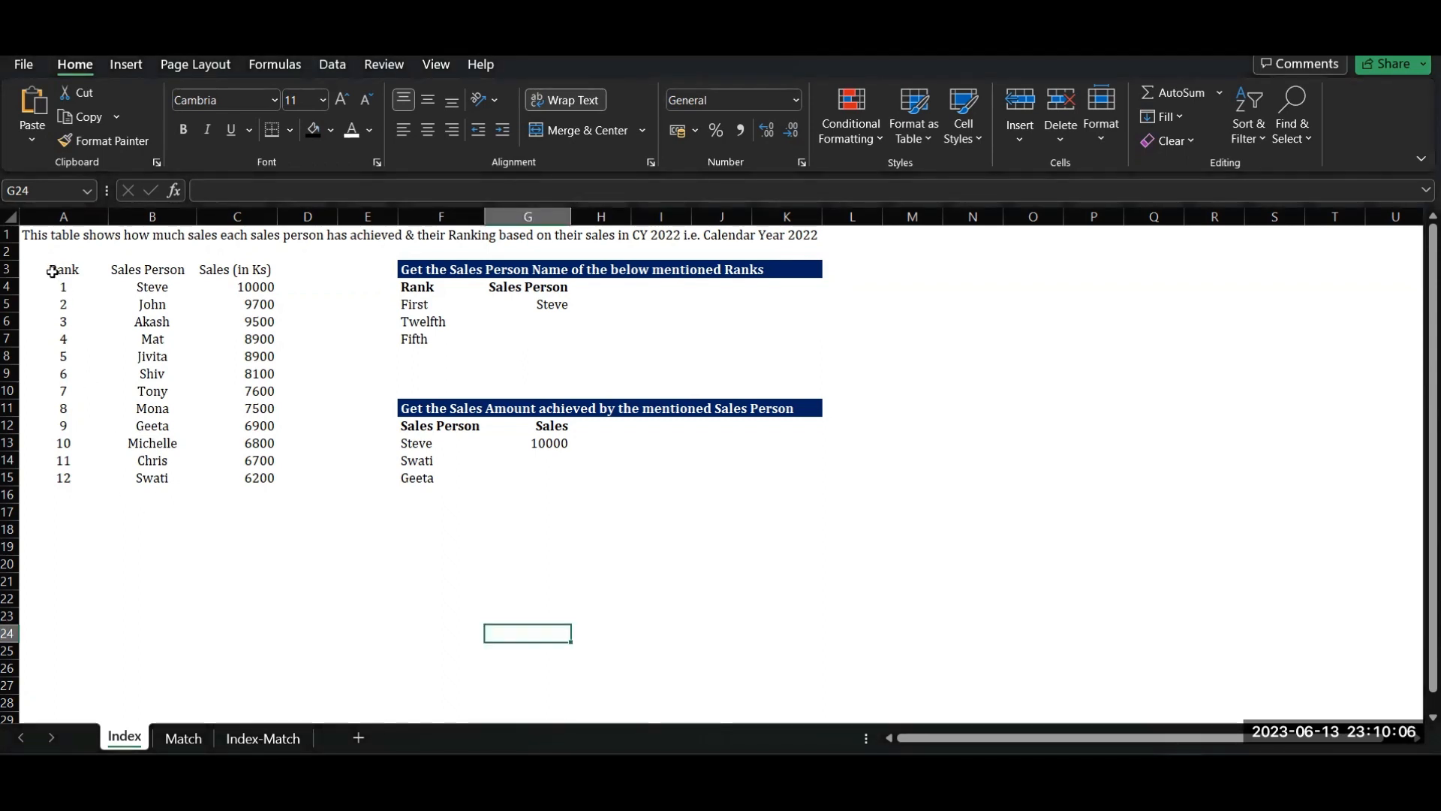
left_click_drag(58, 270, 280, 474)
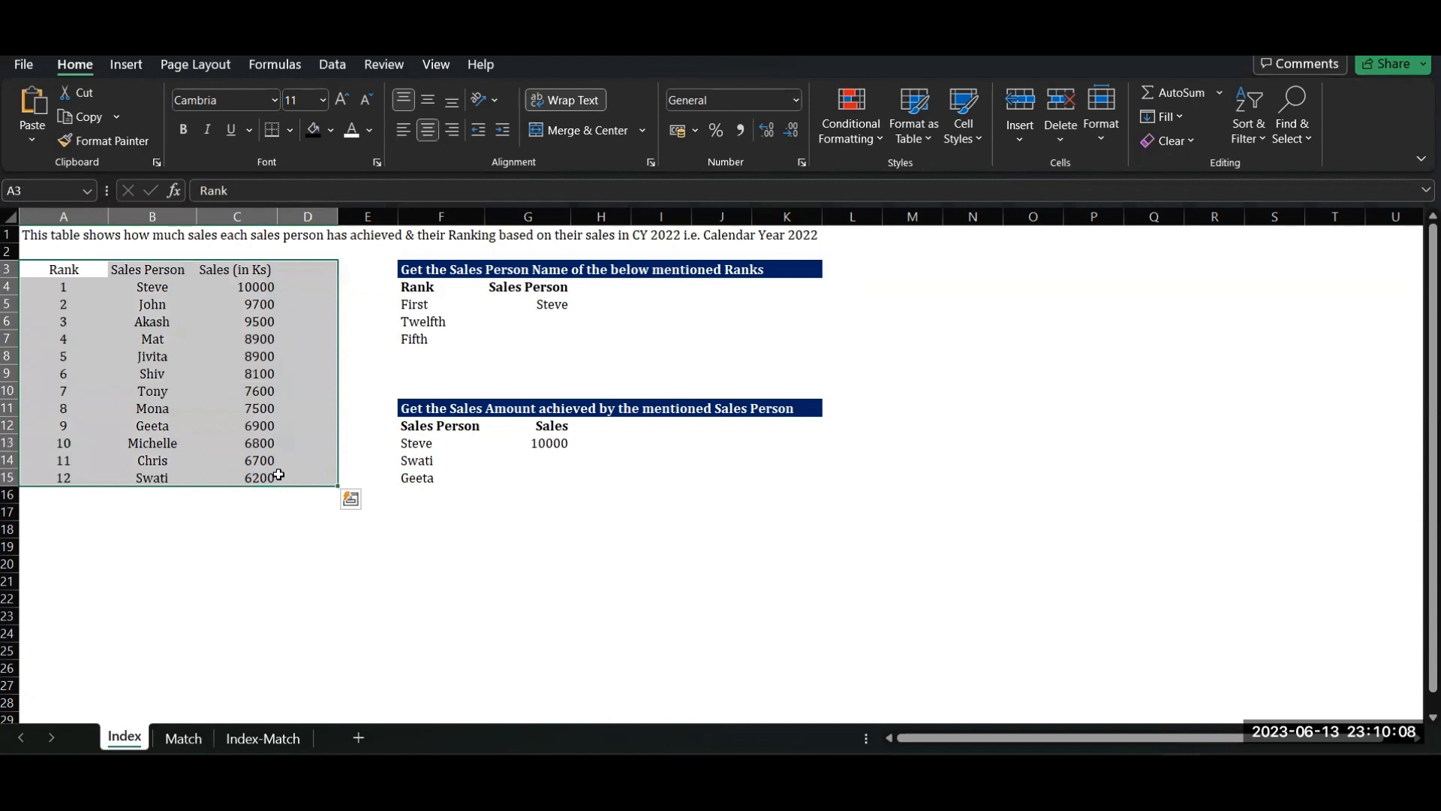
left_click(601, 320)
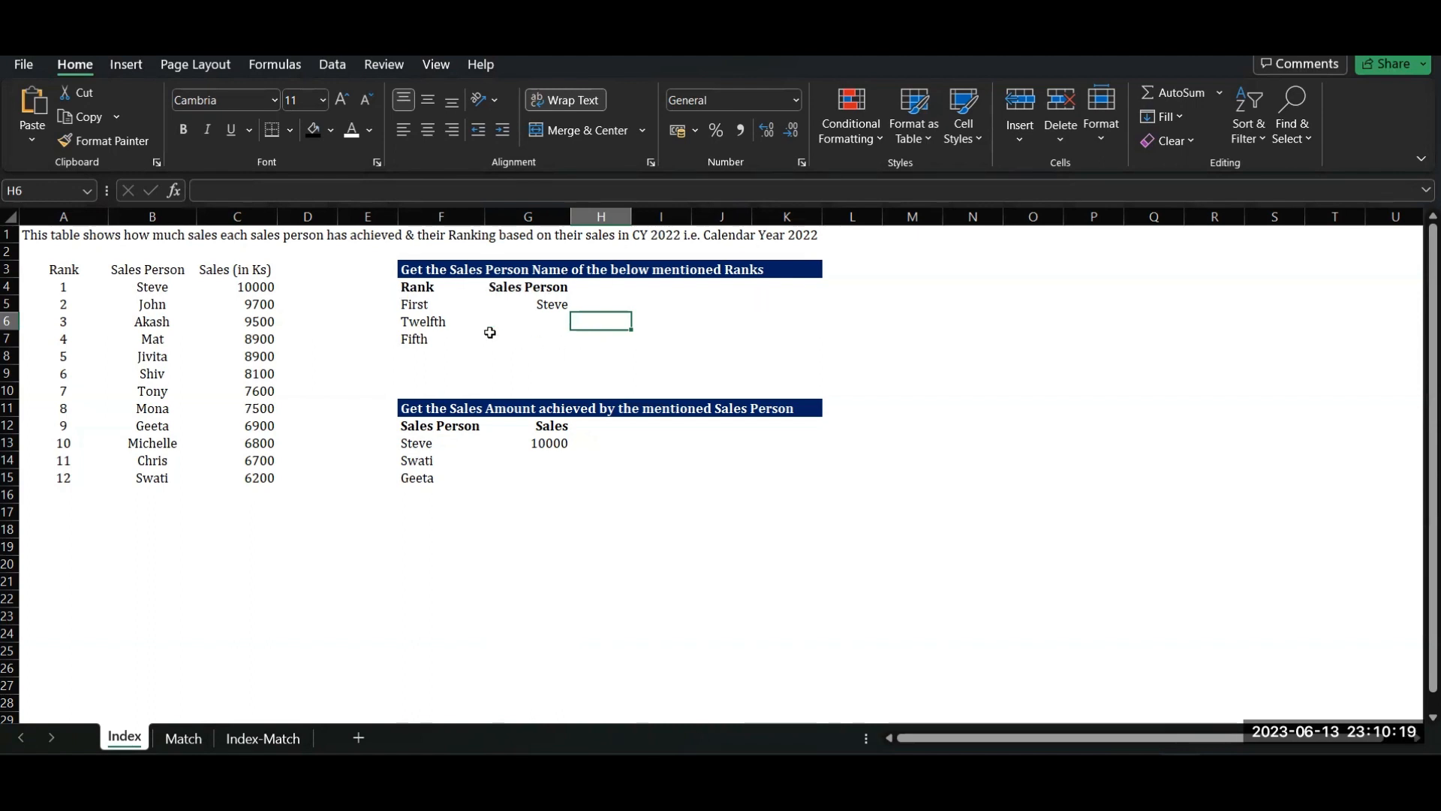
left_click(433, 306)
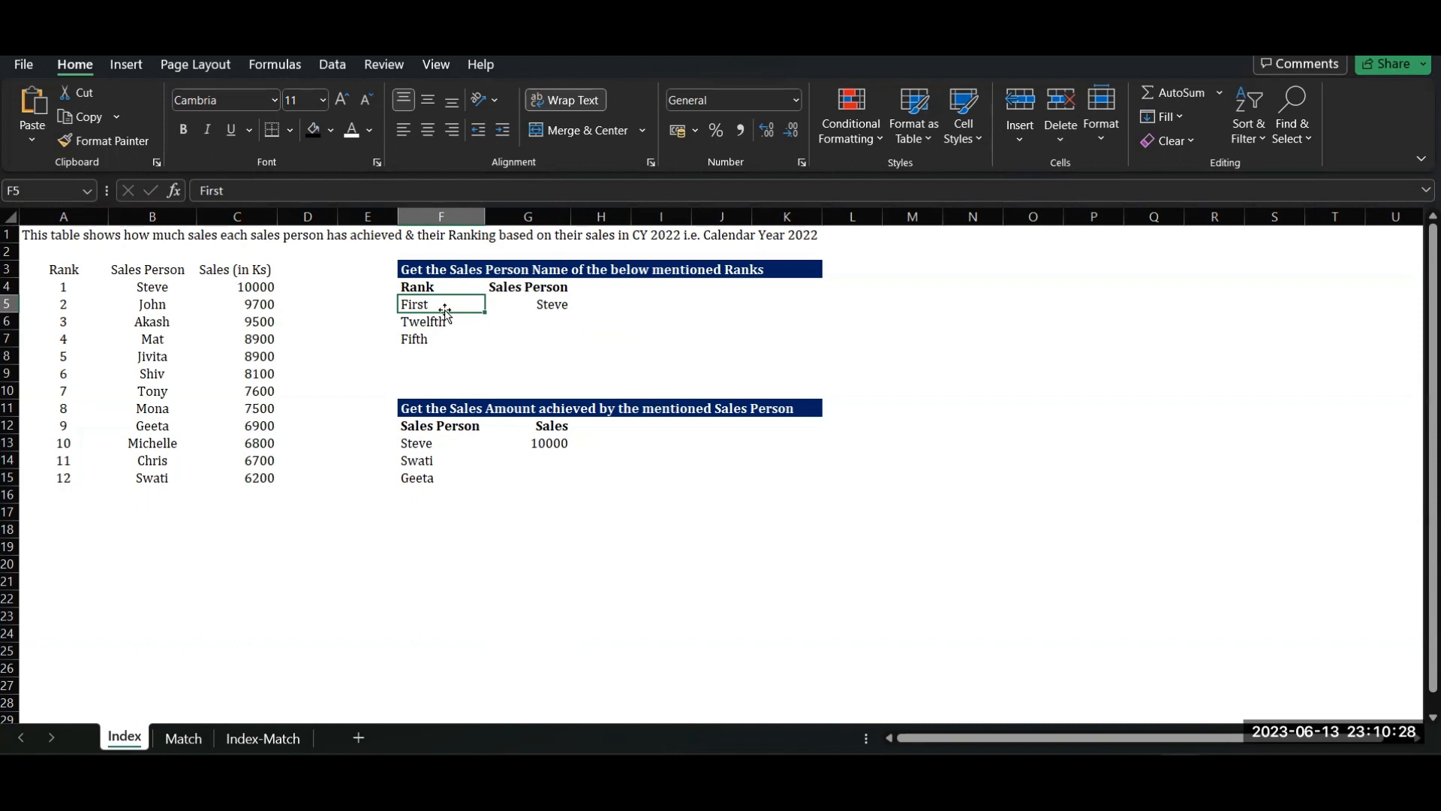
left_click(544, 312)
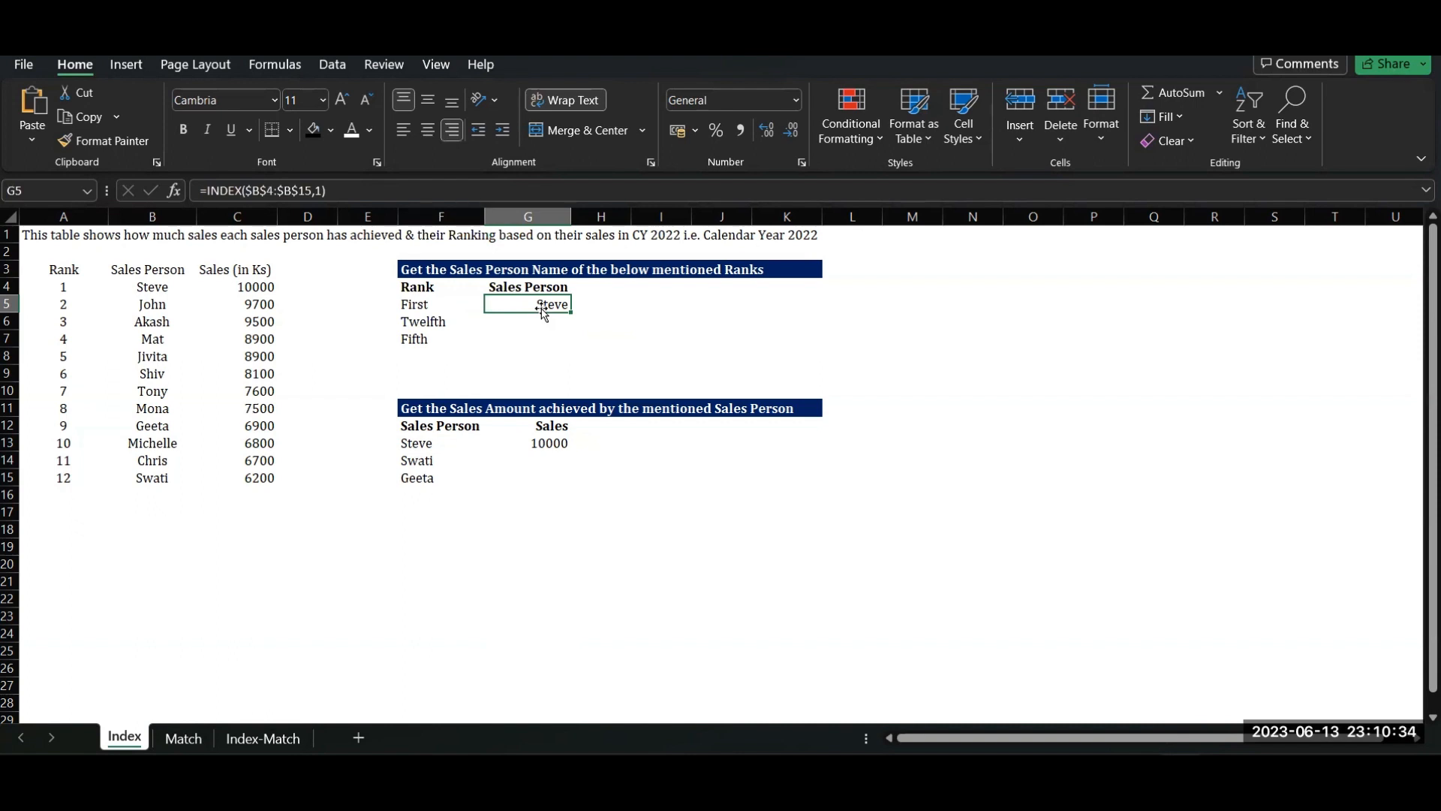
double_click(543, 307)
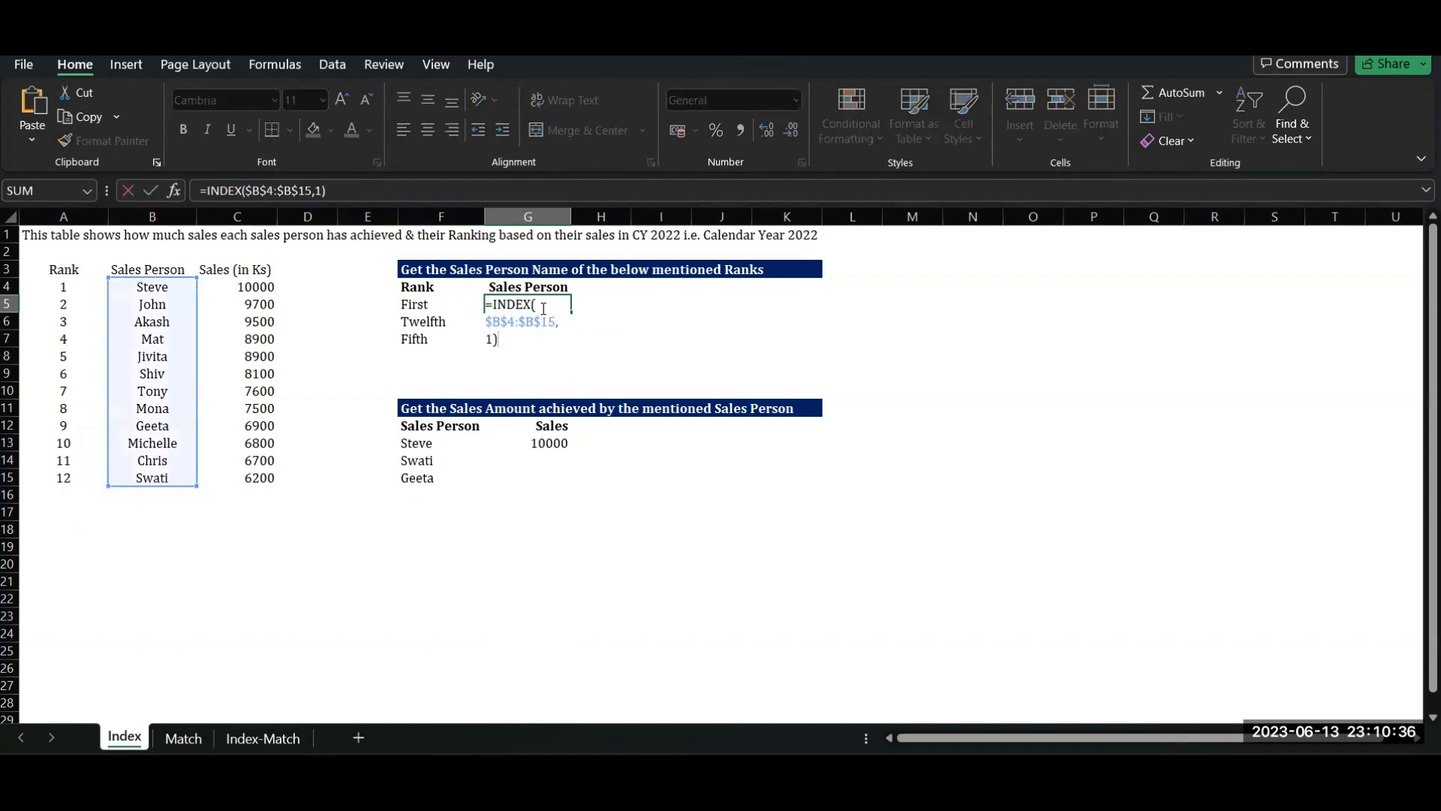
left_click(494, 307)
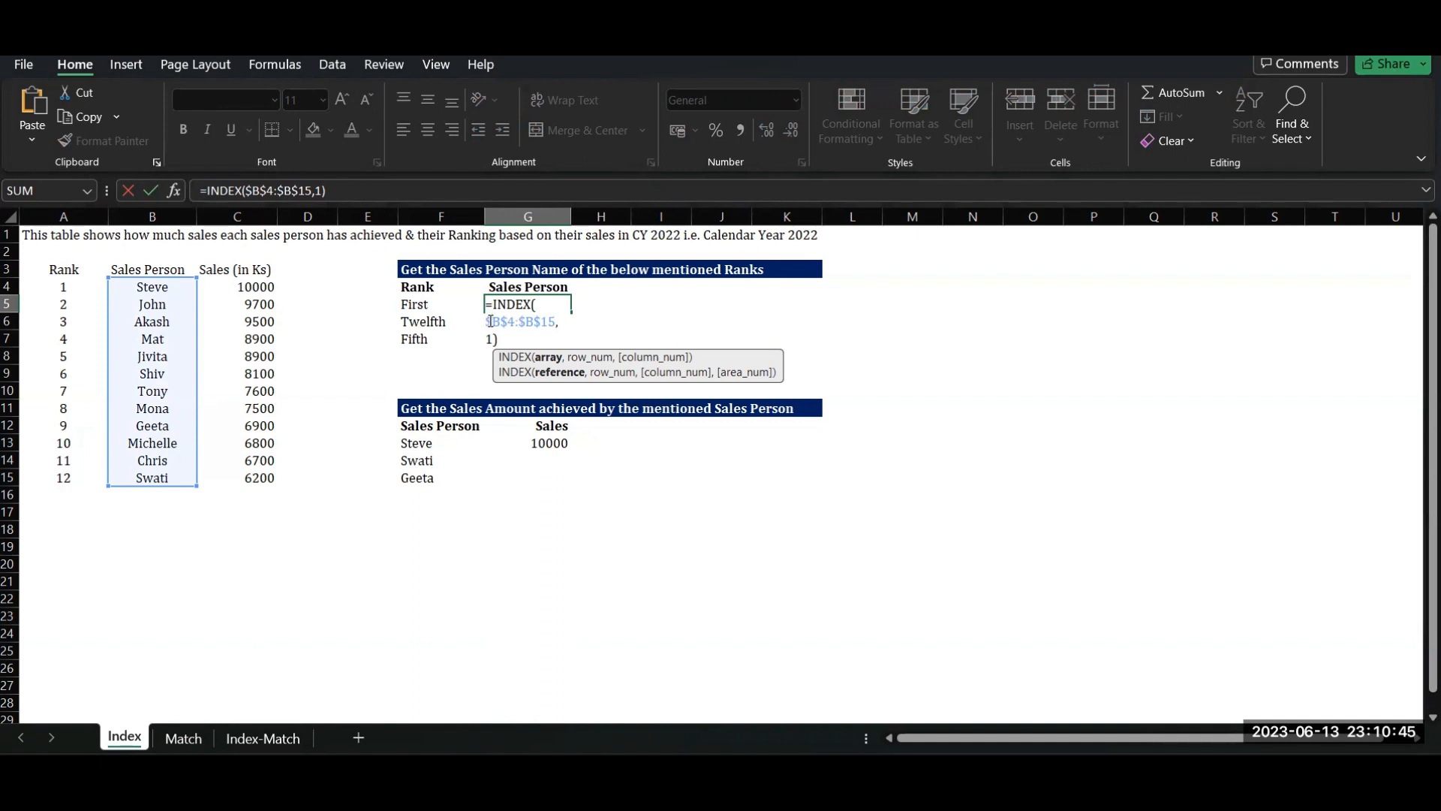
left_click_drag(489, 322, 557, 322)
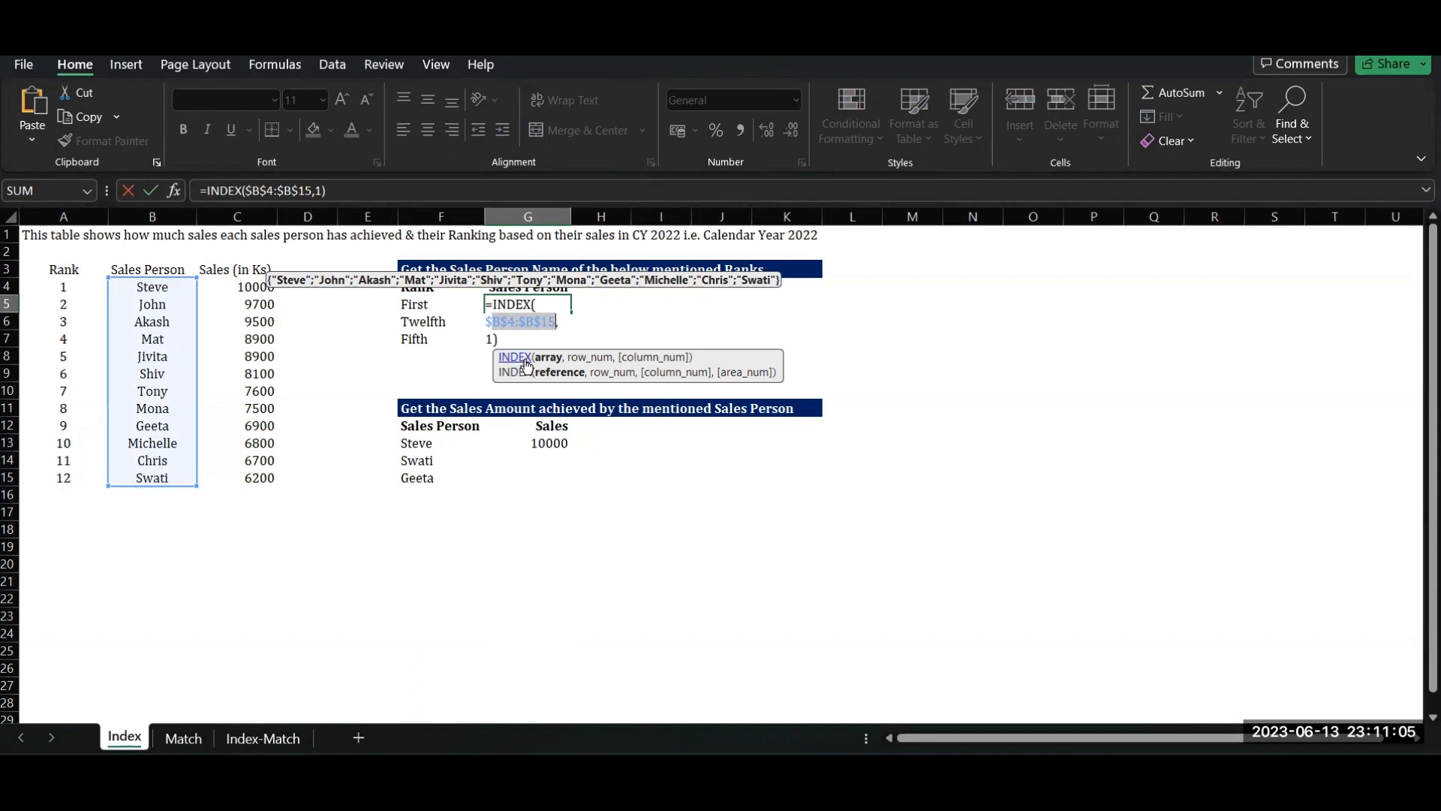
left_click(489, 339)
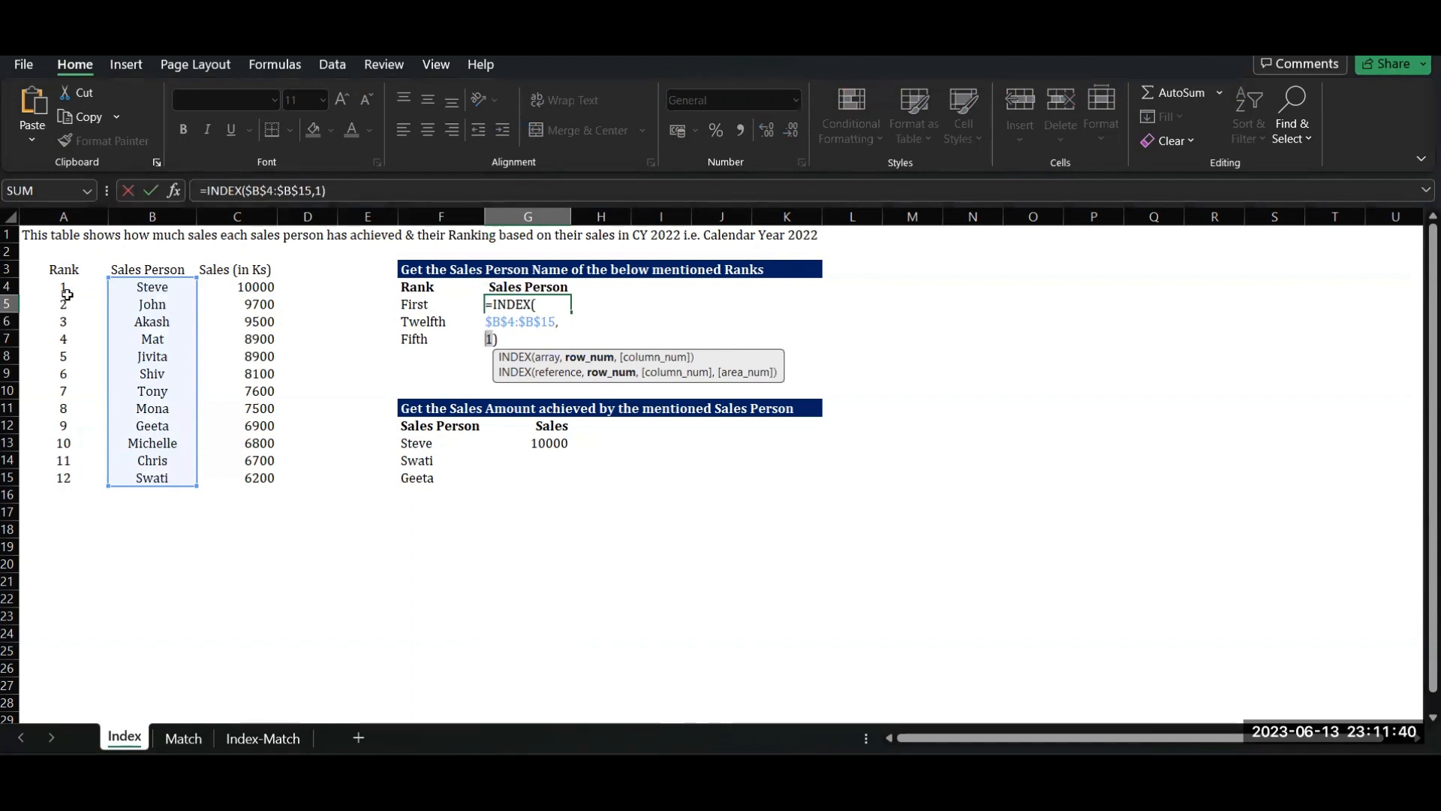
left_click(495, 339)
key("Return")
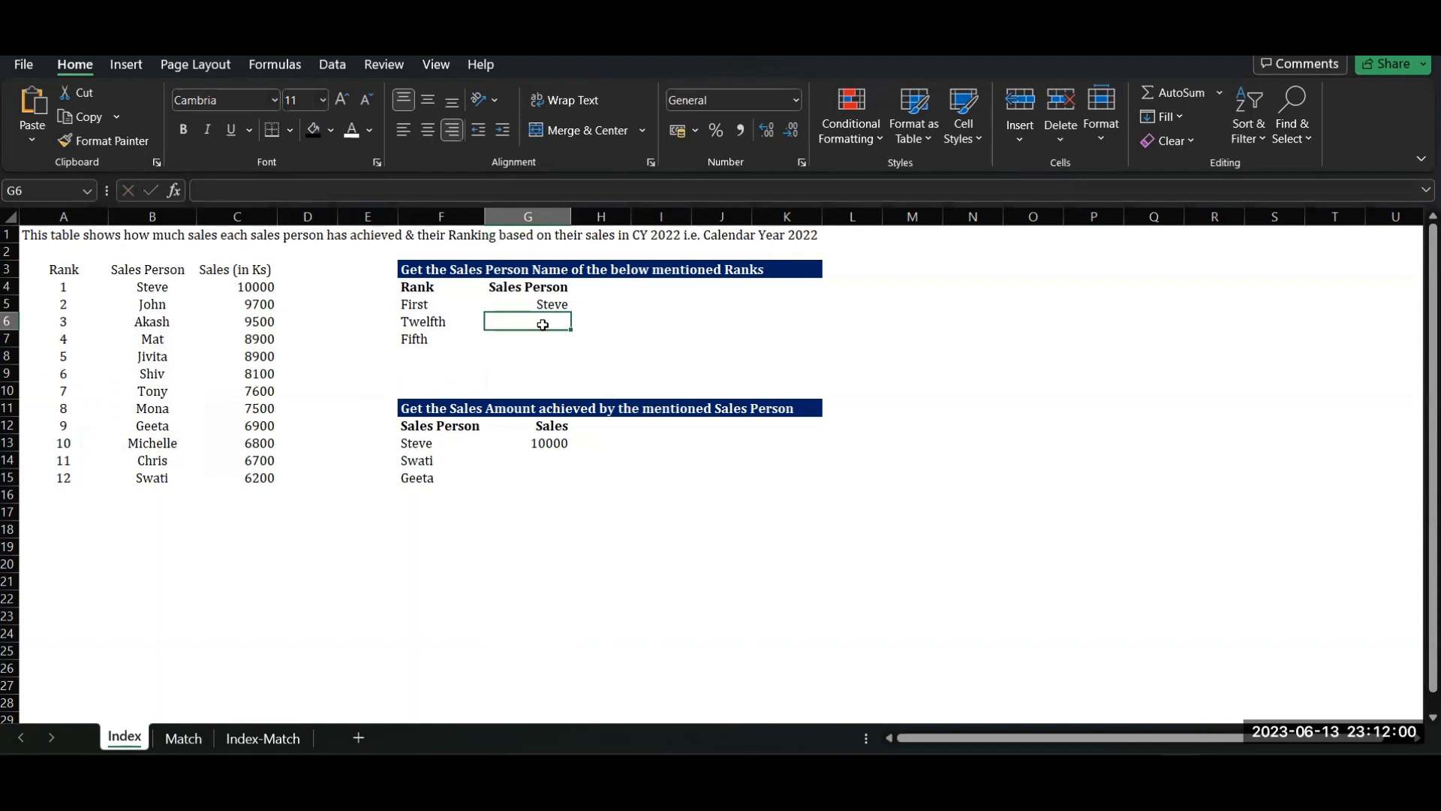
Enter =INDEX($B$4:$B$15,12) in G6 for the twelfth rank and check it against the rank 12 row of the table.
type("=in")
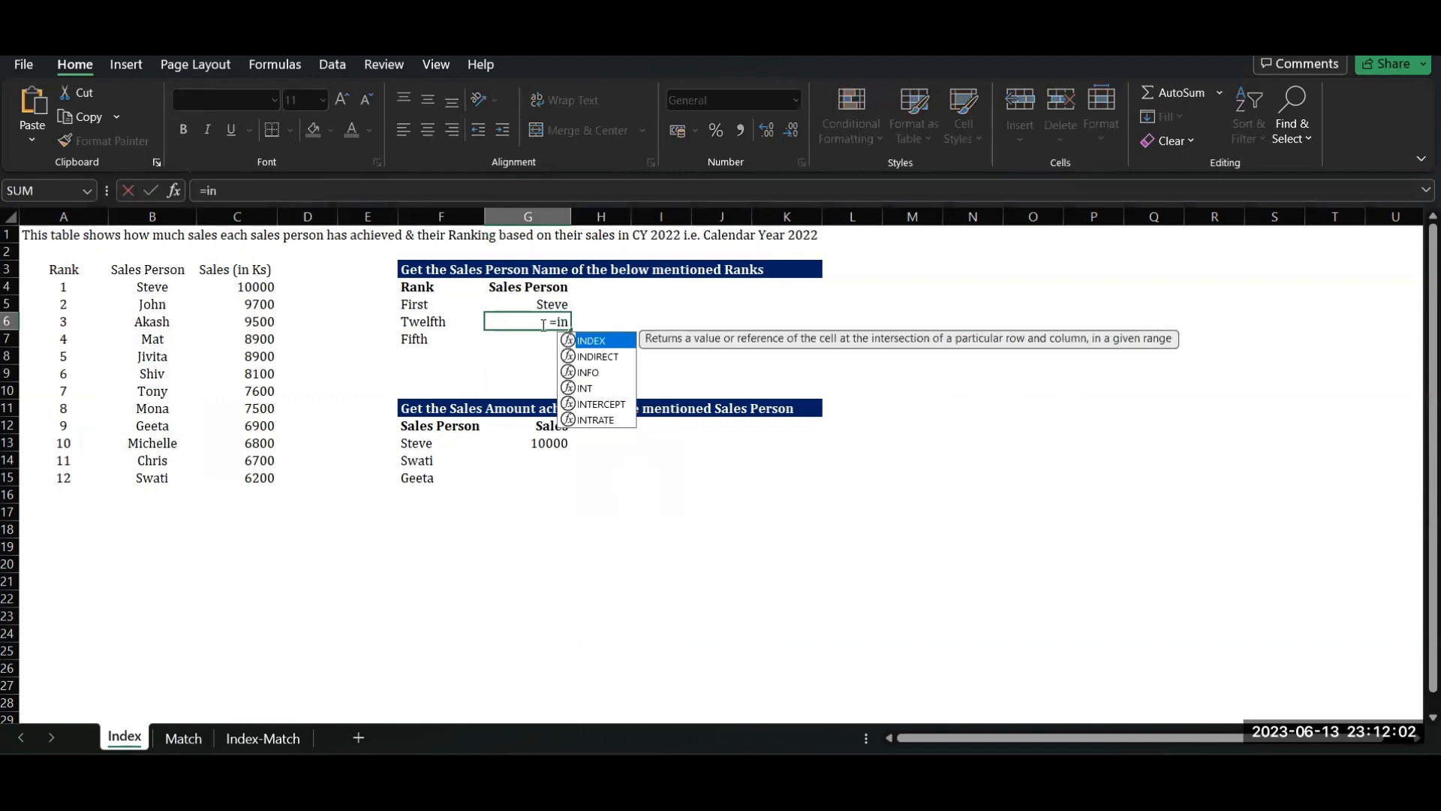
type("de")
key("Tab")
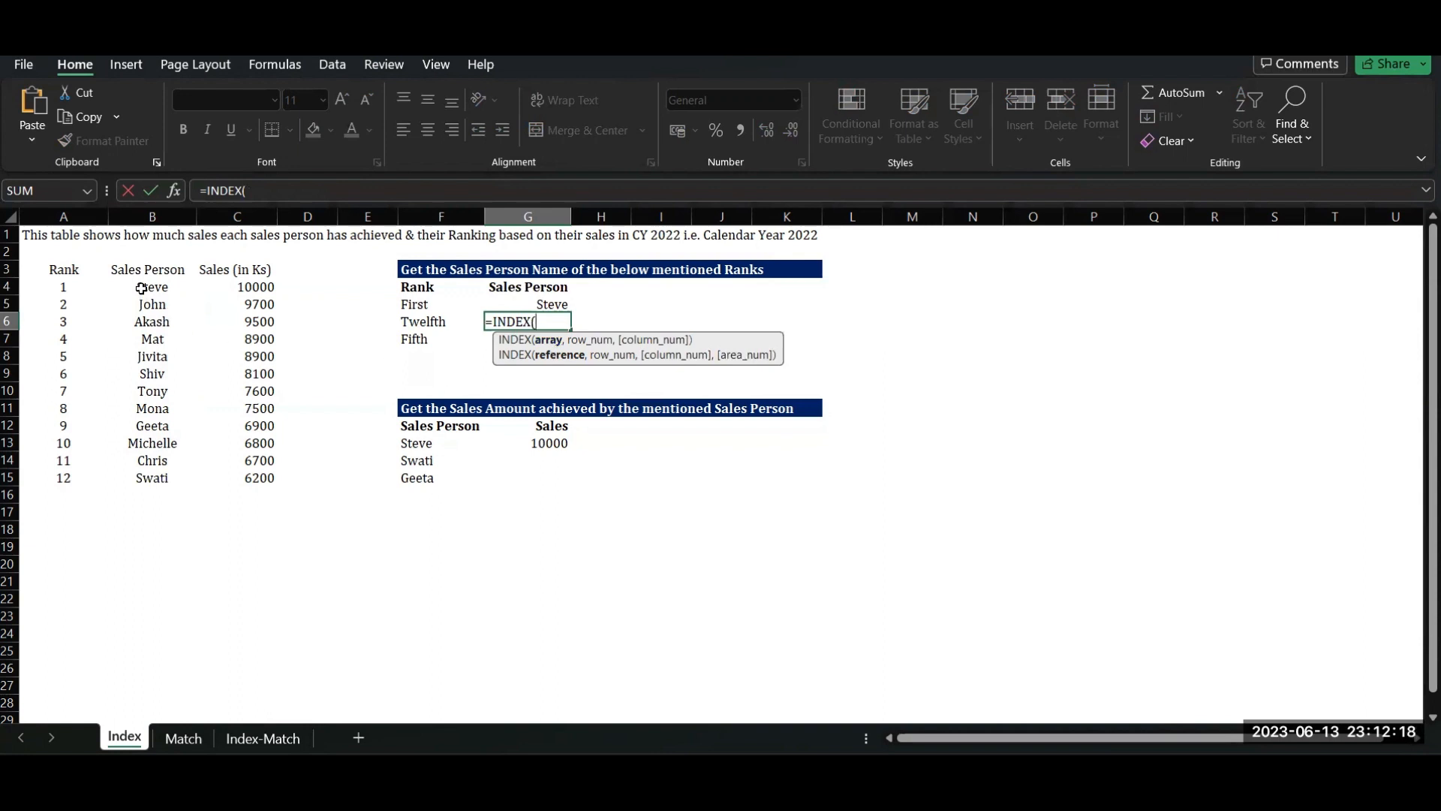
left_click_drag(141, 288, 170, 479)
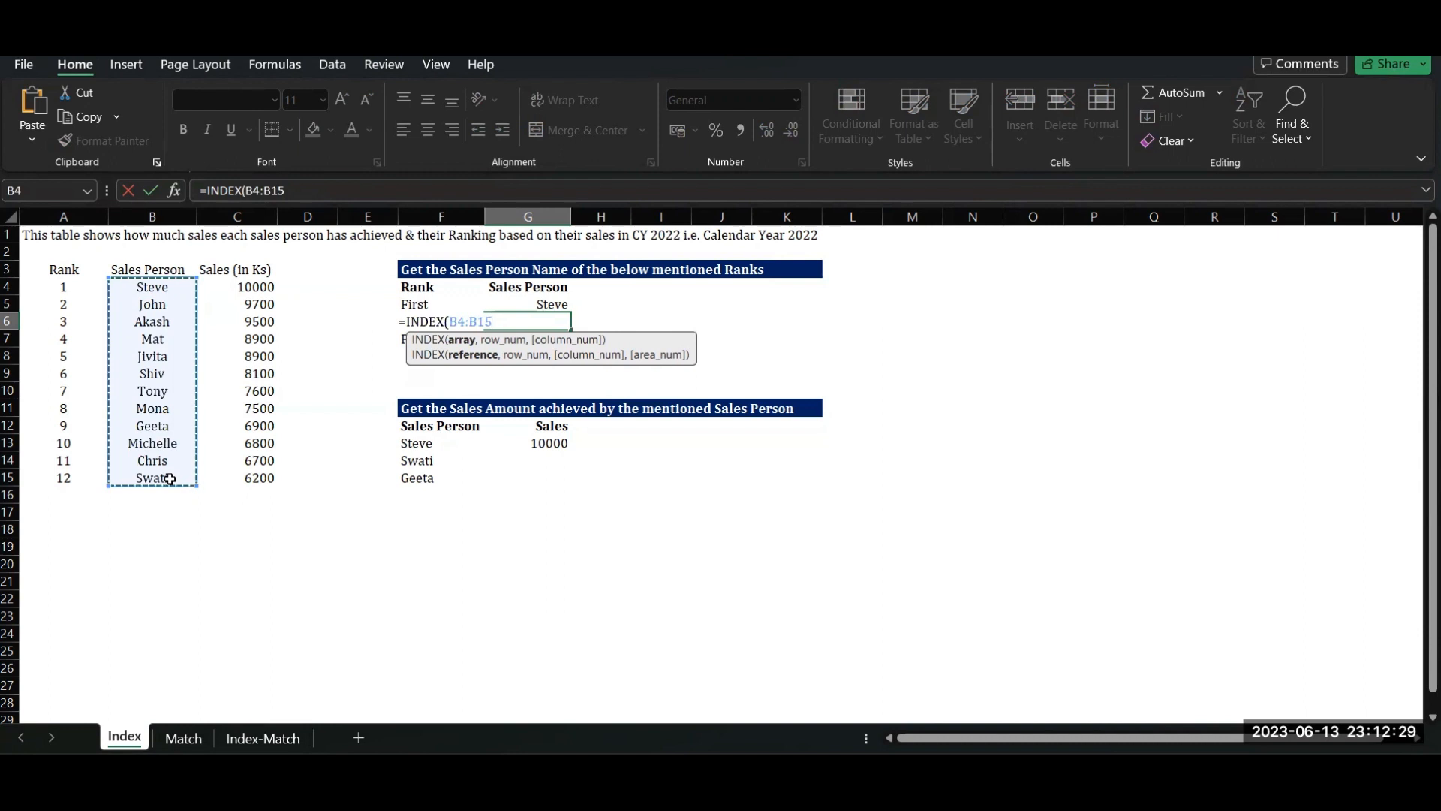
key("F4")
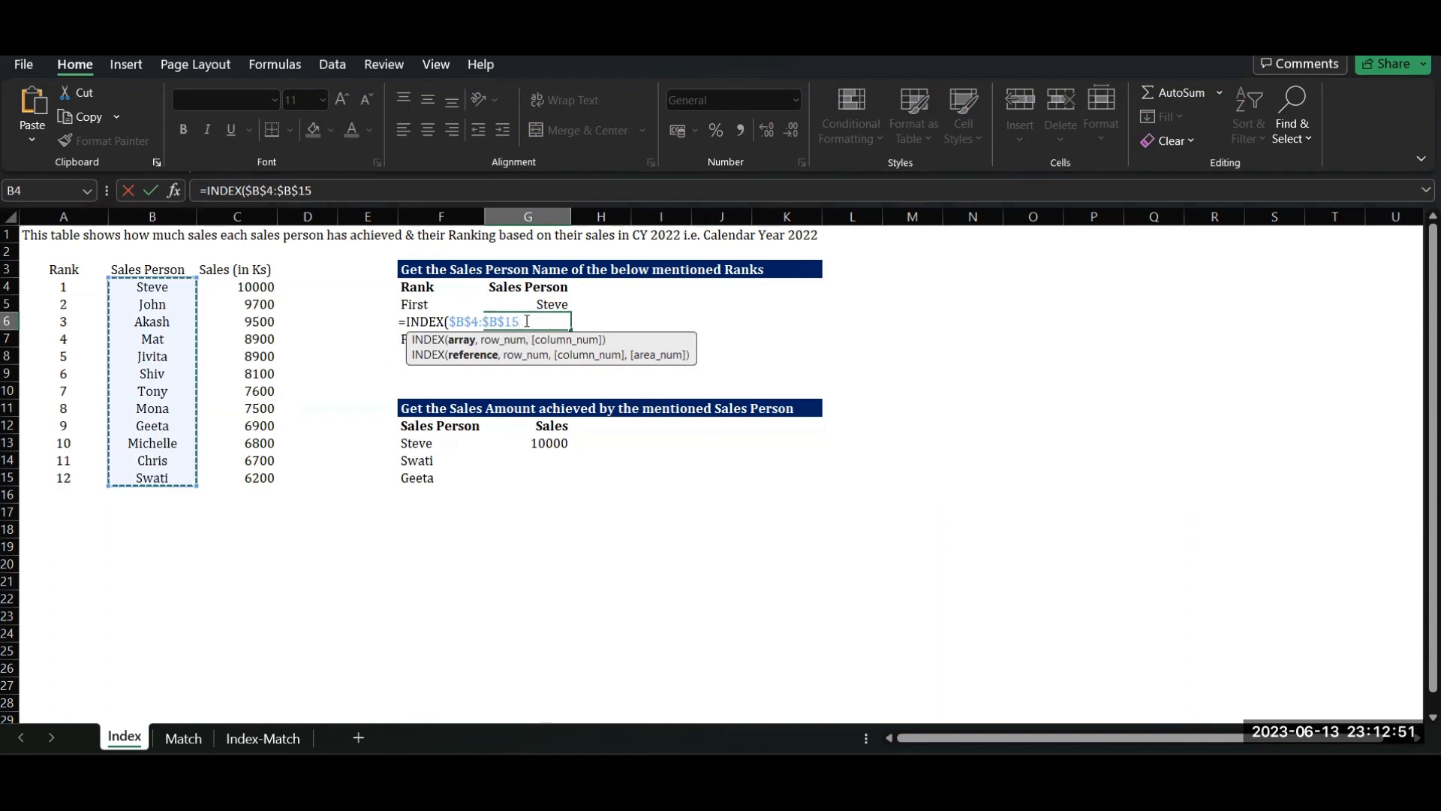
type(",")
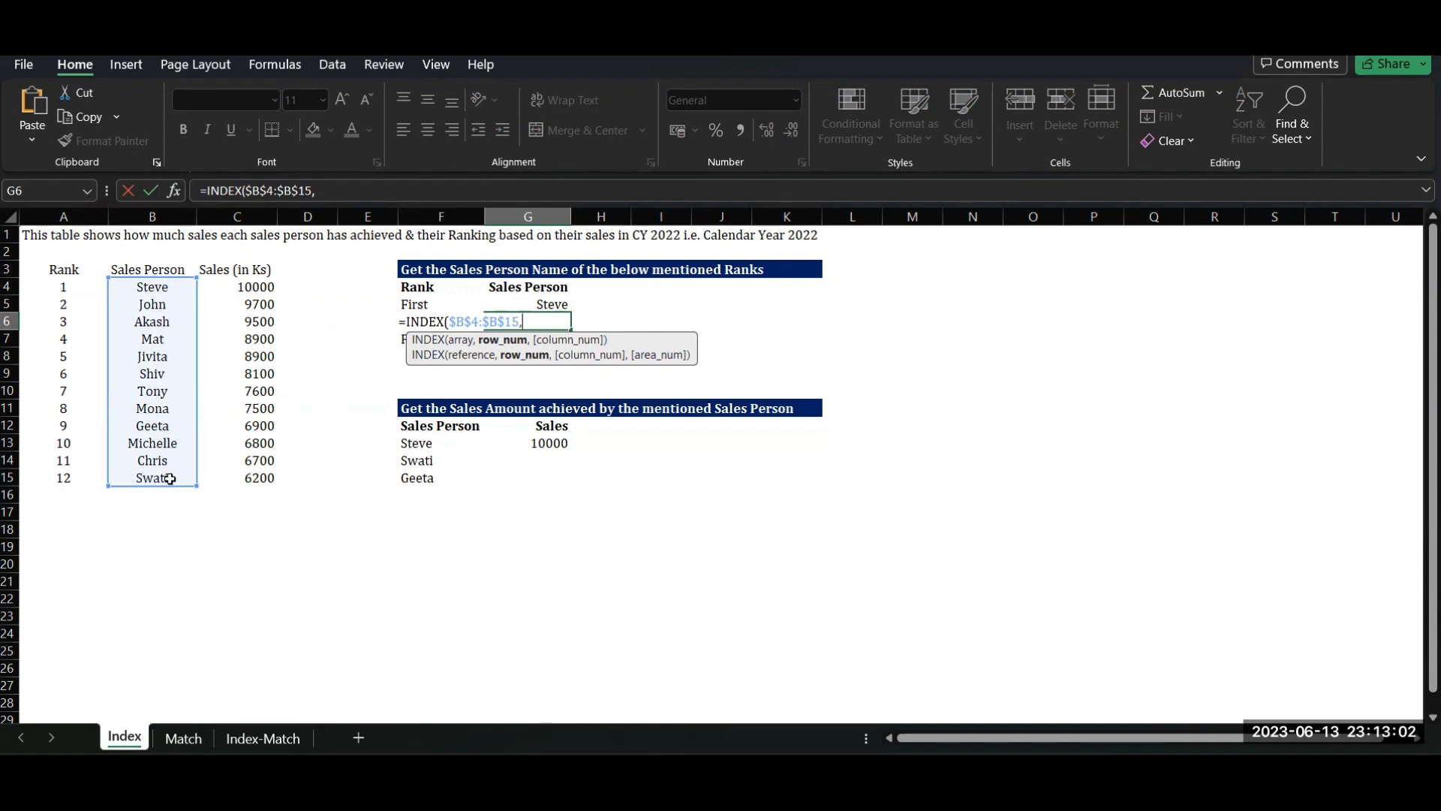
type("2)")
key("Return")
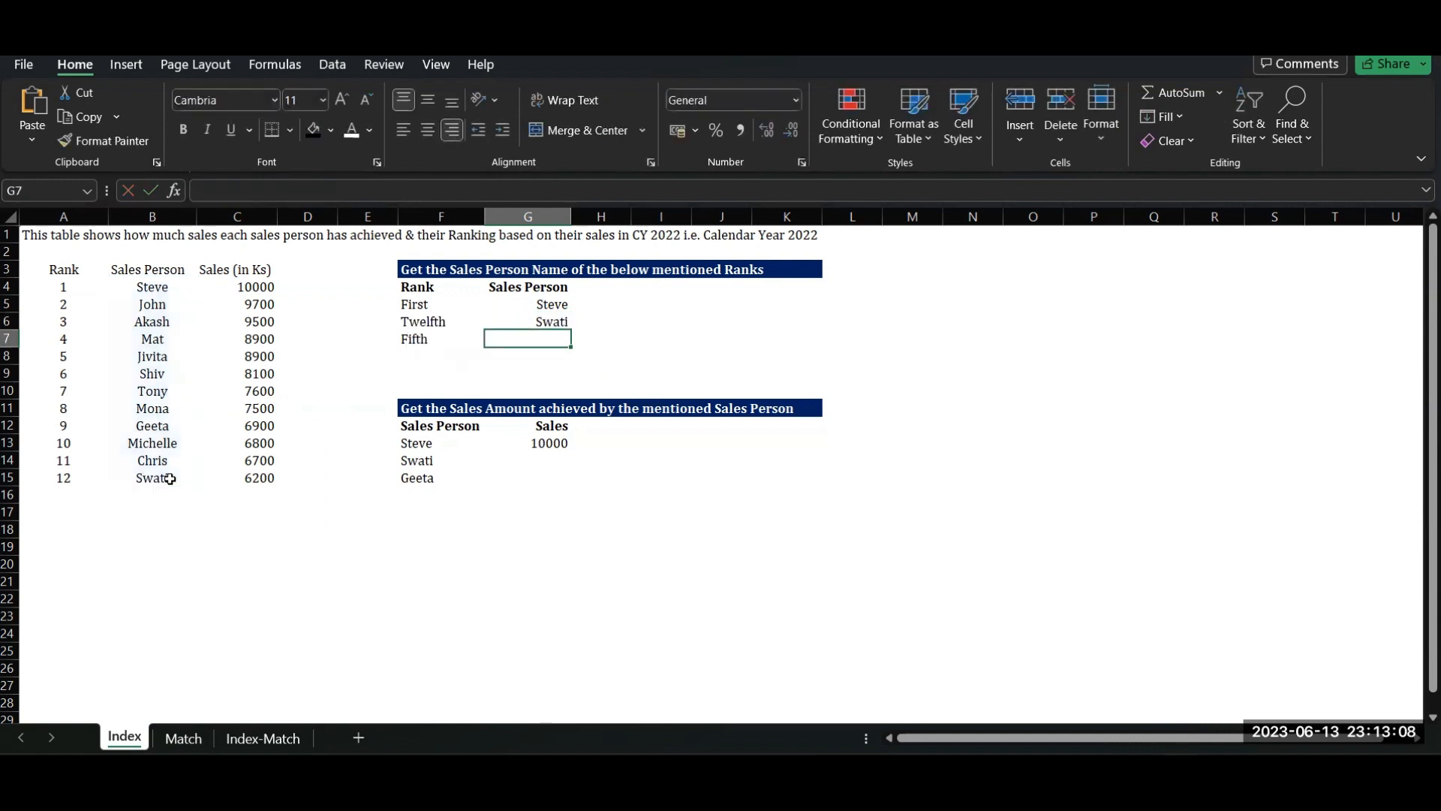
key("Up")
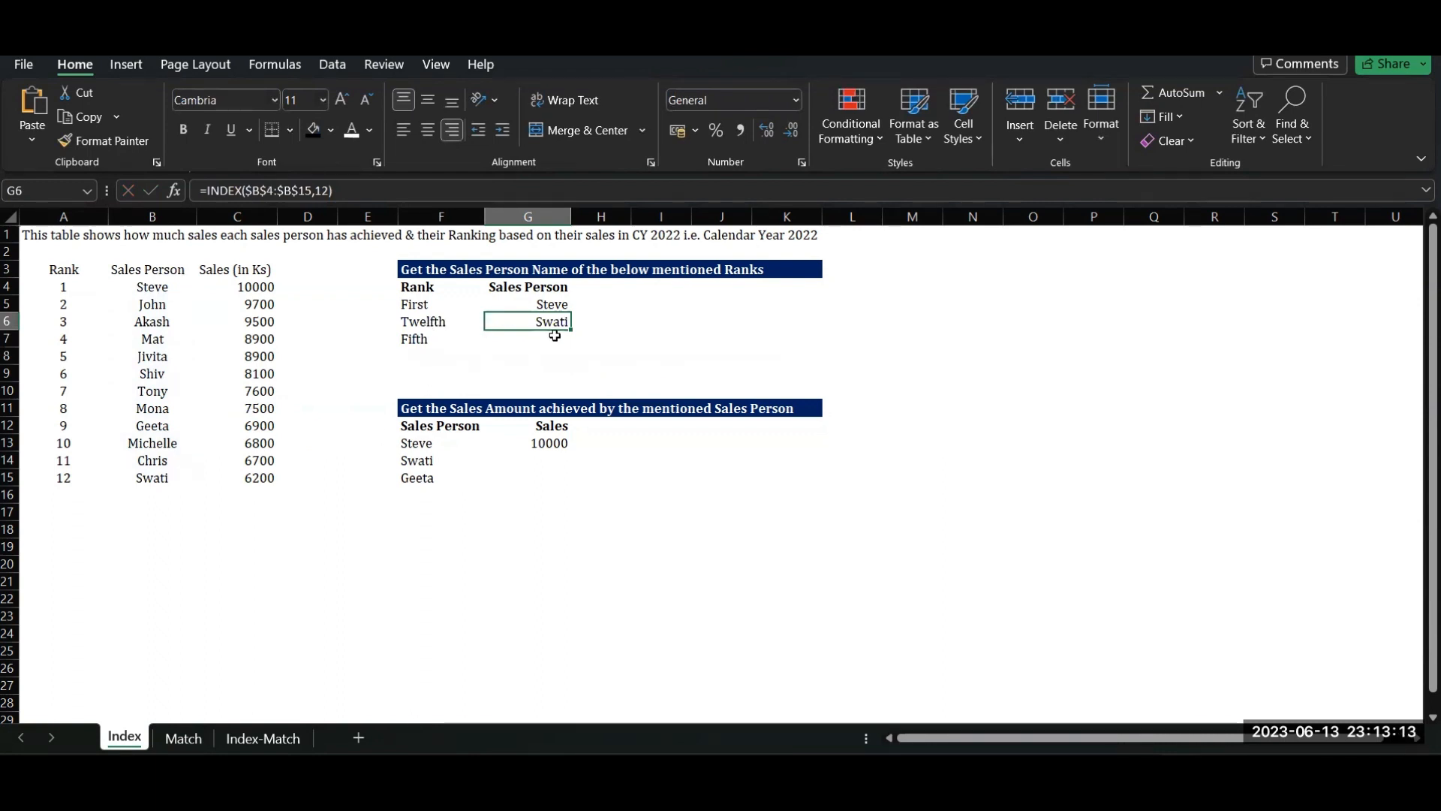
left_click(69, 480)
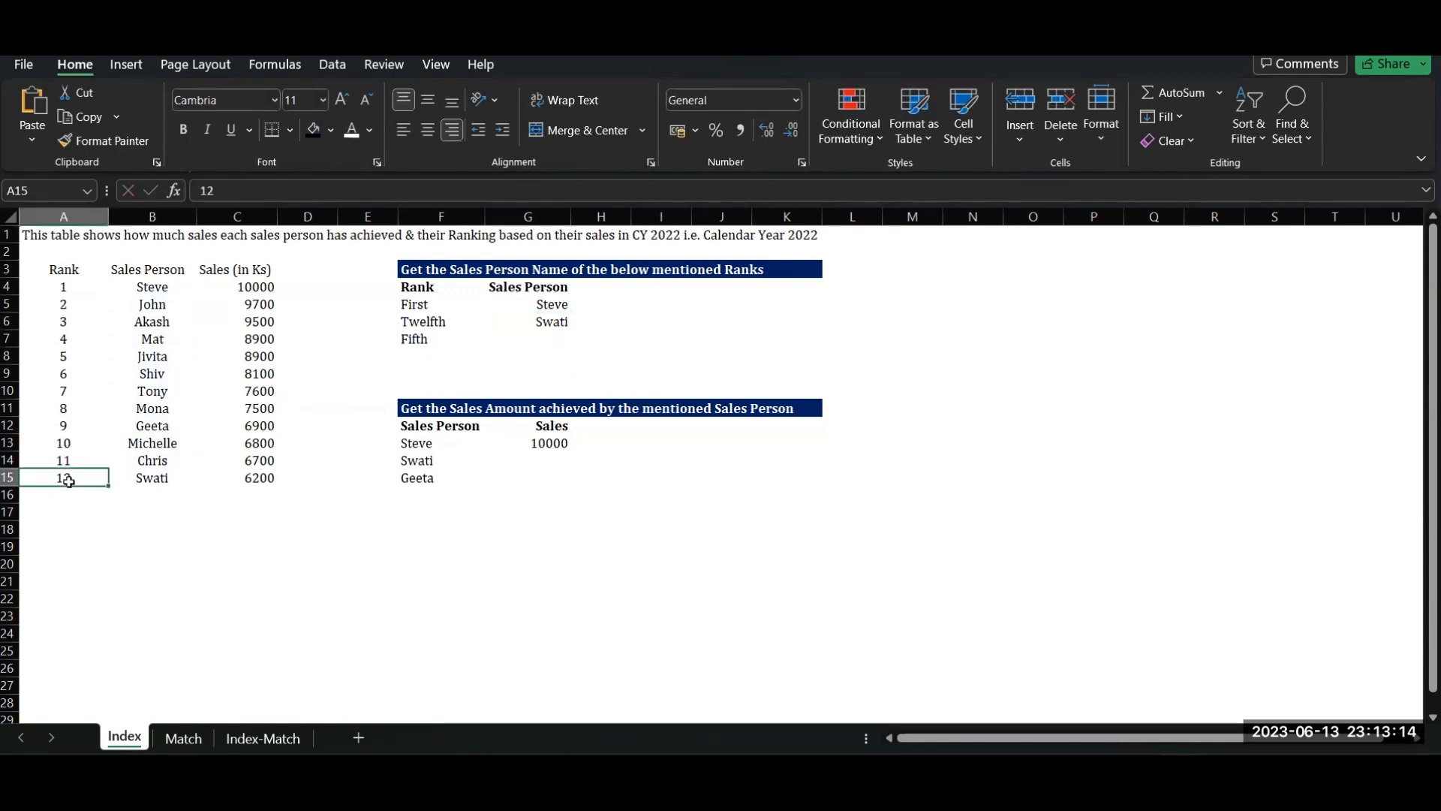
left_click(154, 481)
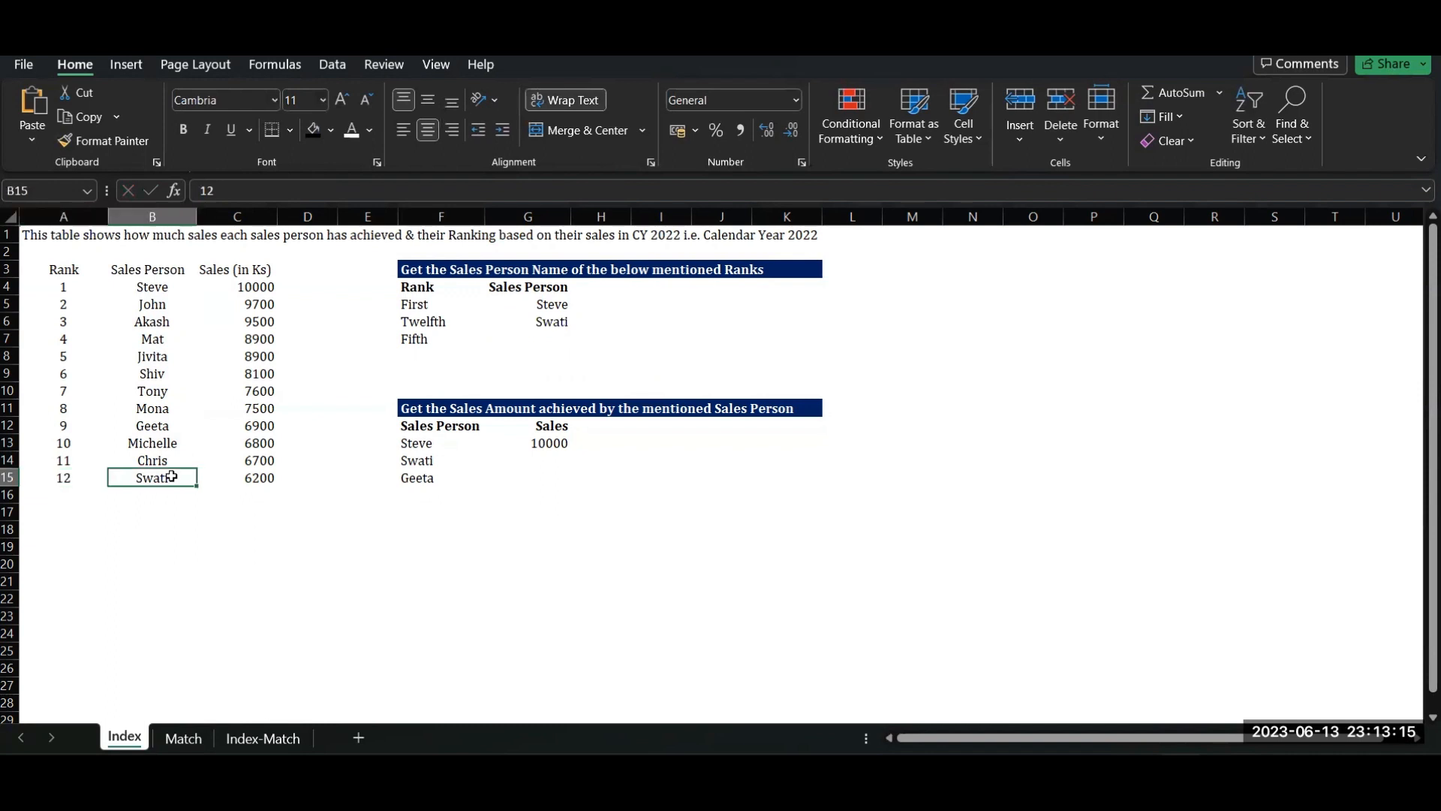
left_click(546, 324)
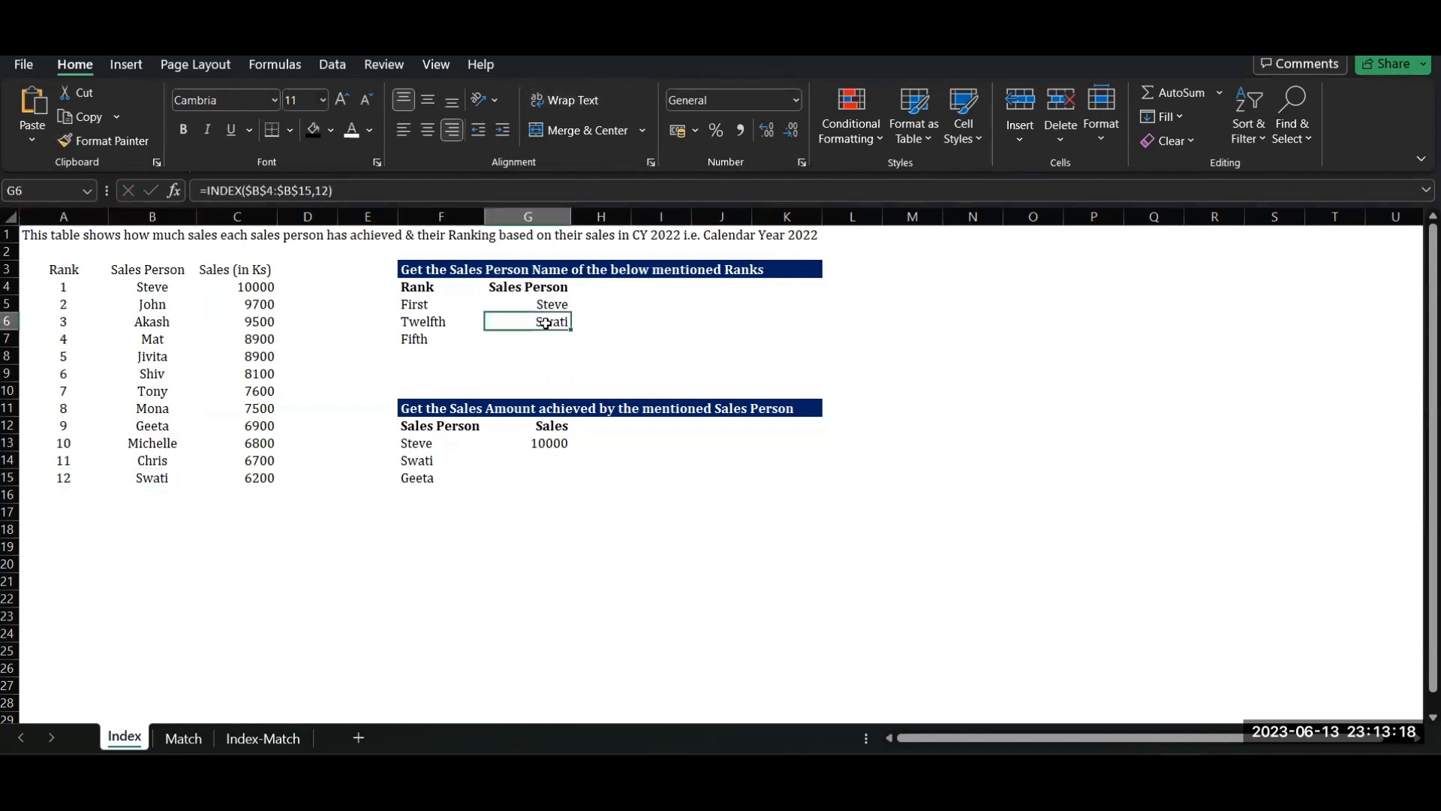
Enter the comparison formula =INDEX($B$3:$B$15,12) in H6, with the Sales Person header included in the range.
left_click(598, 323)
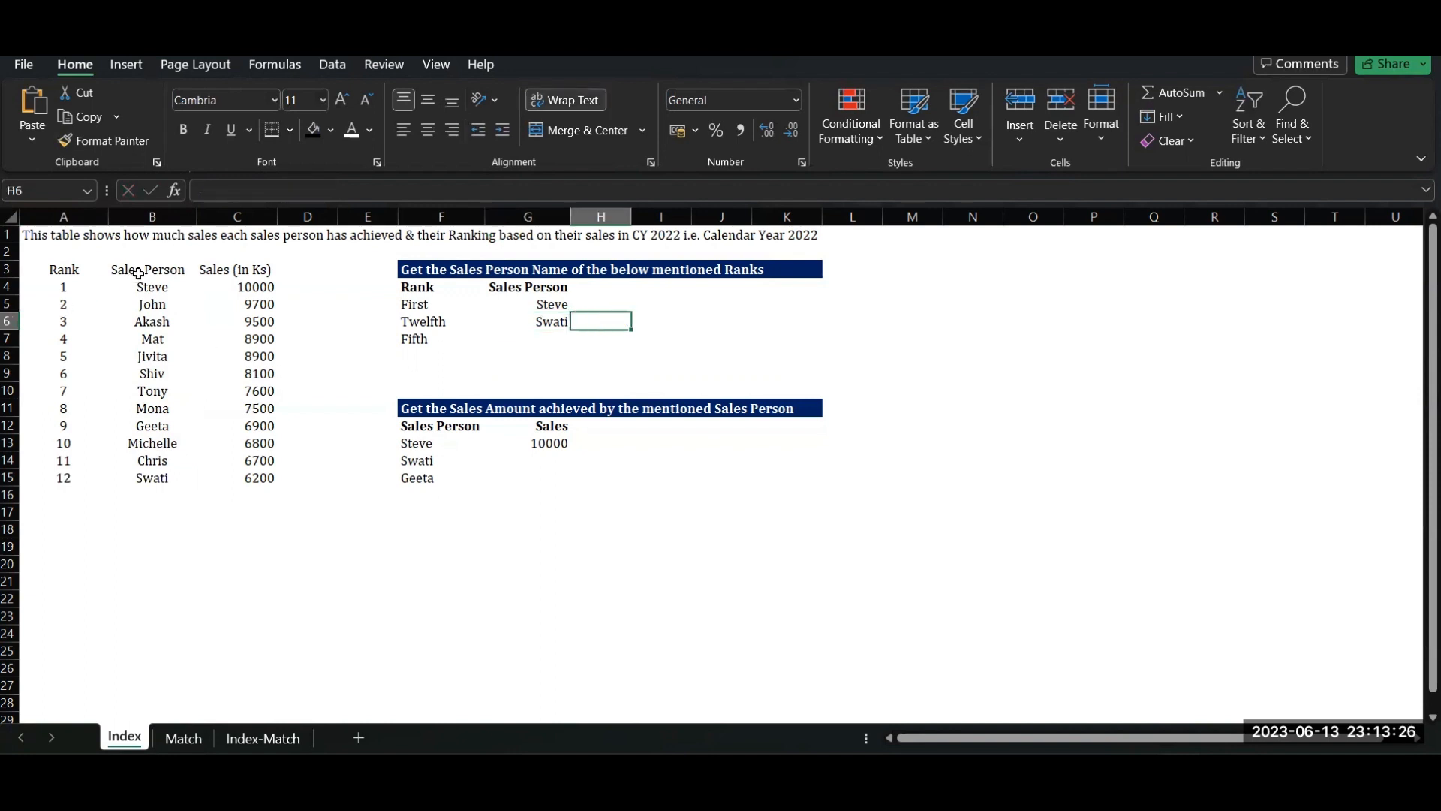
type("=index")
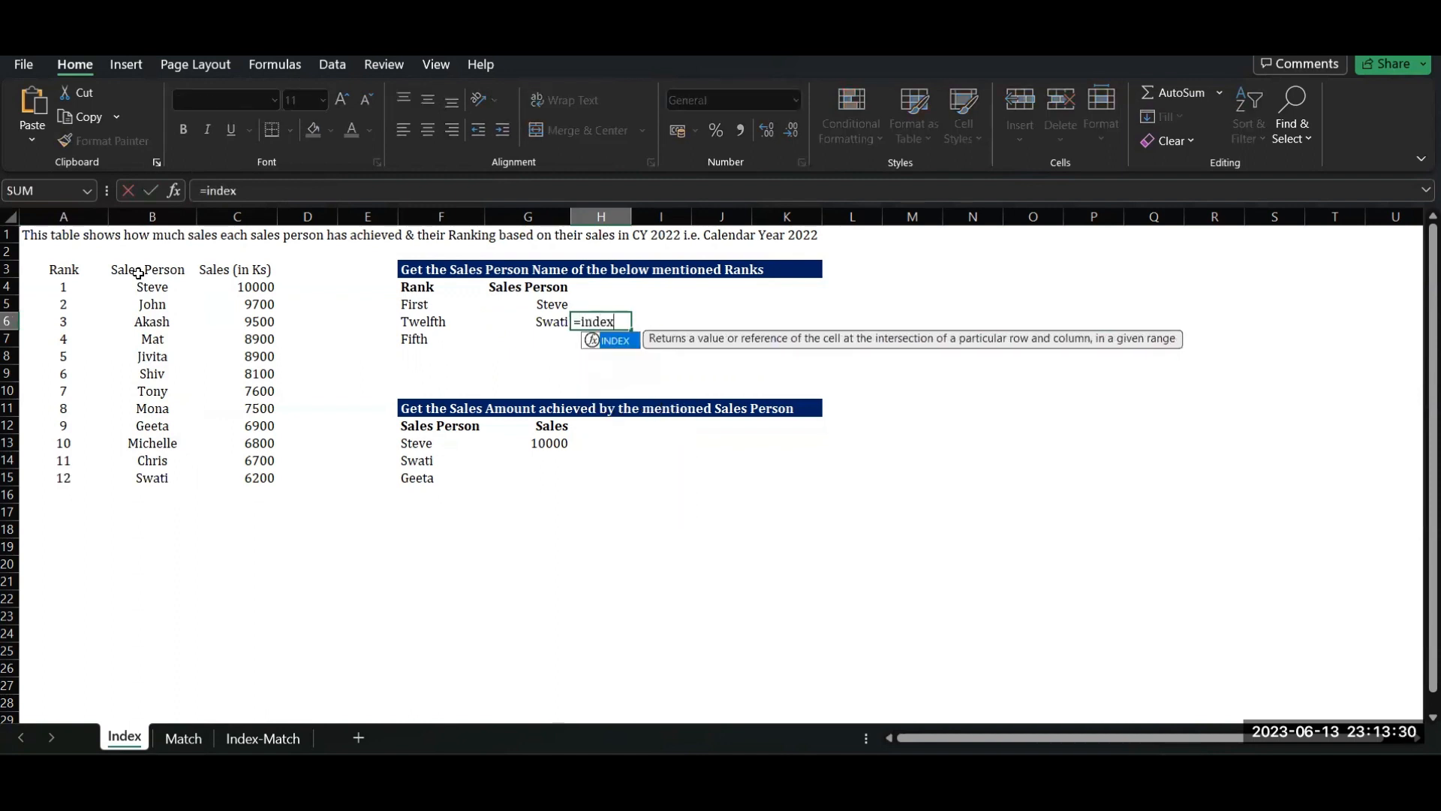
key("Tab")
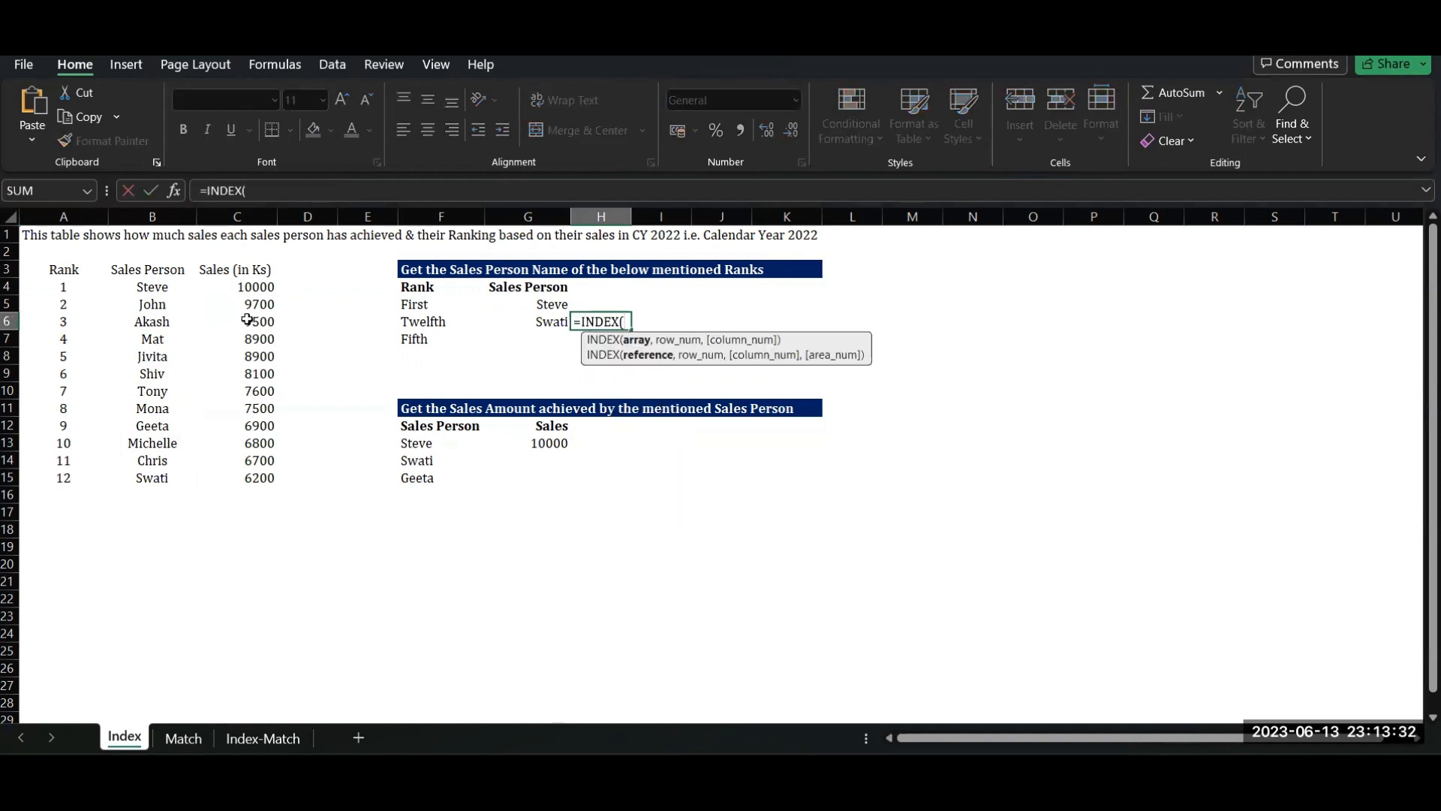
left_click_drag(149, 274, 168, 483)
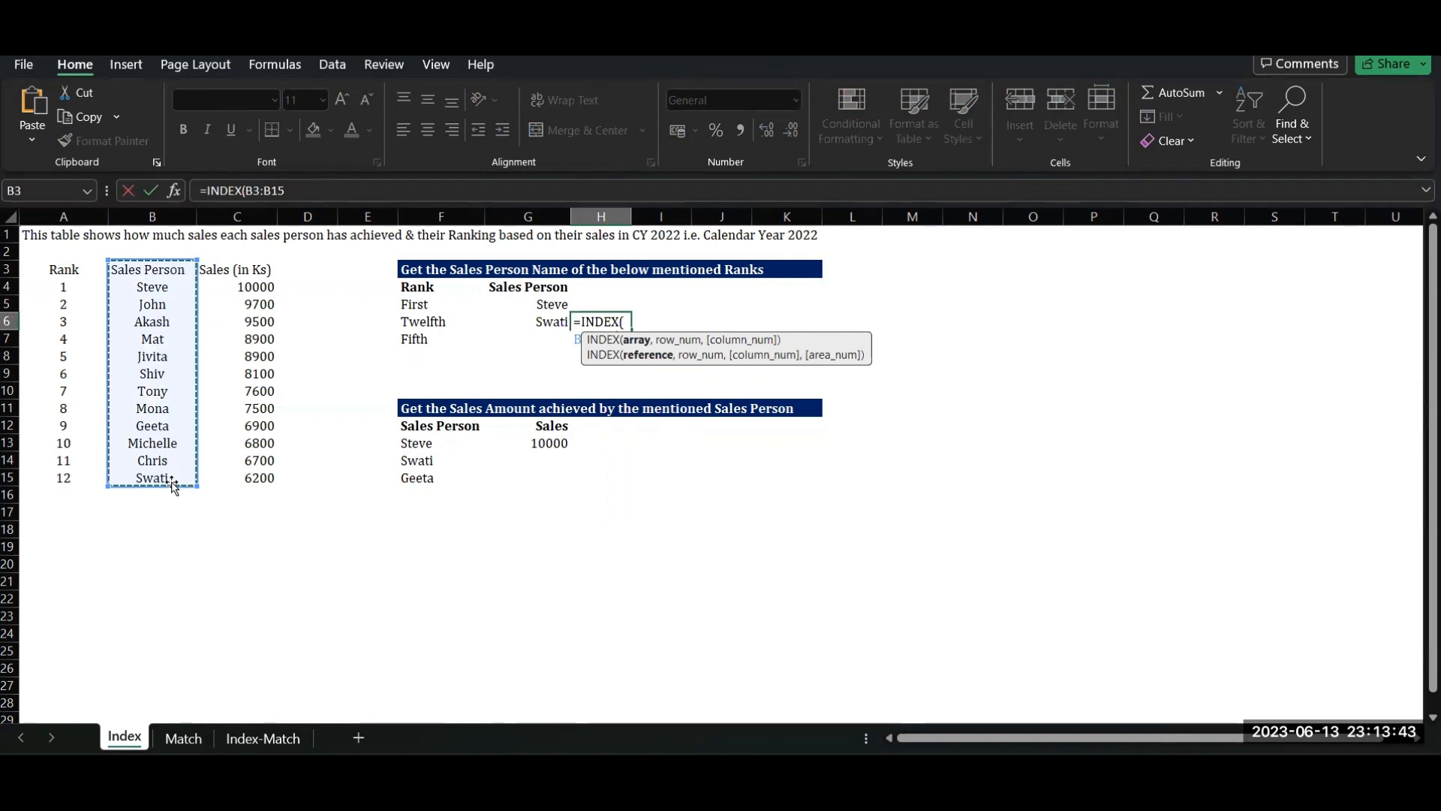
key("F4")
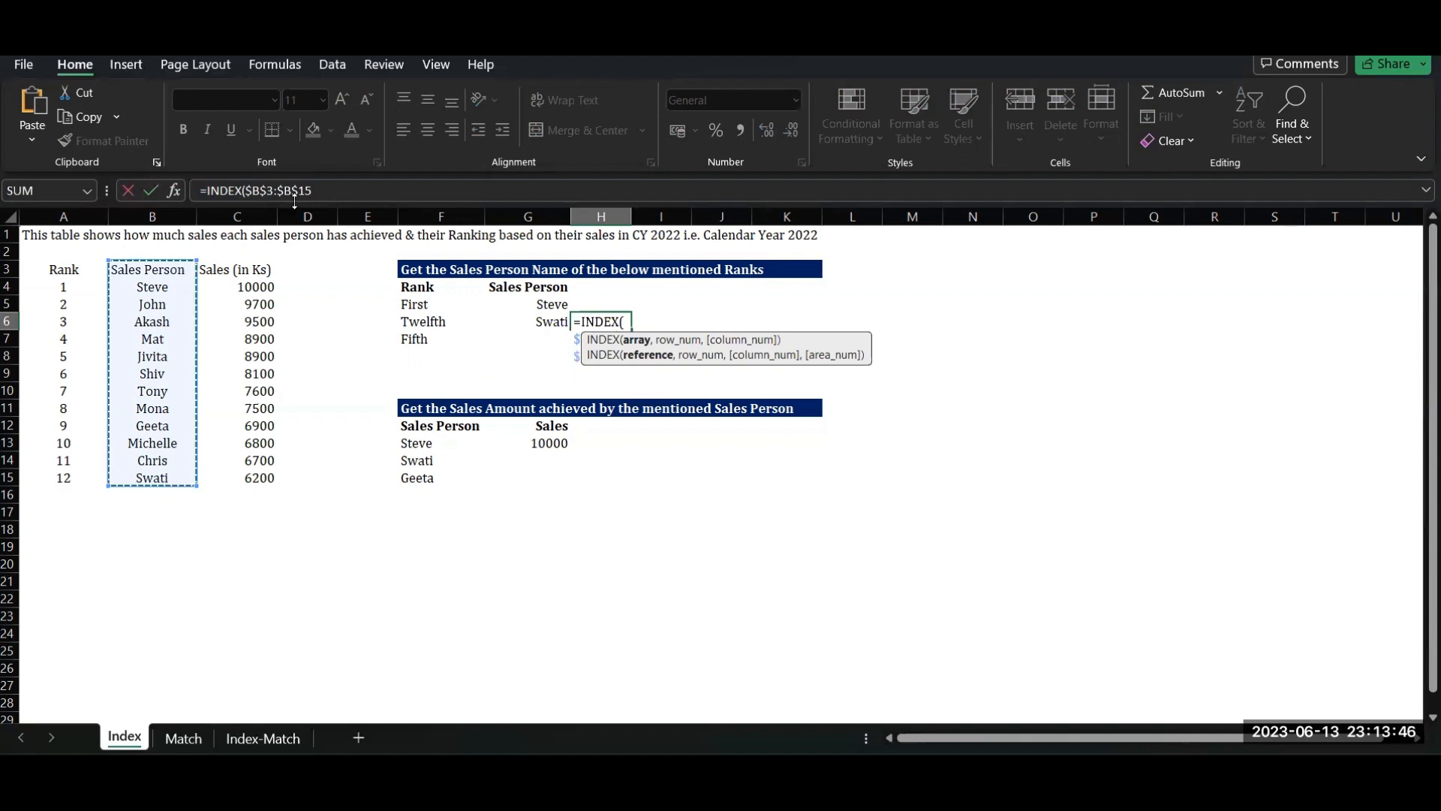
left_click(323, 188)
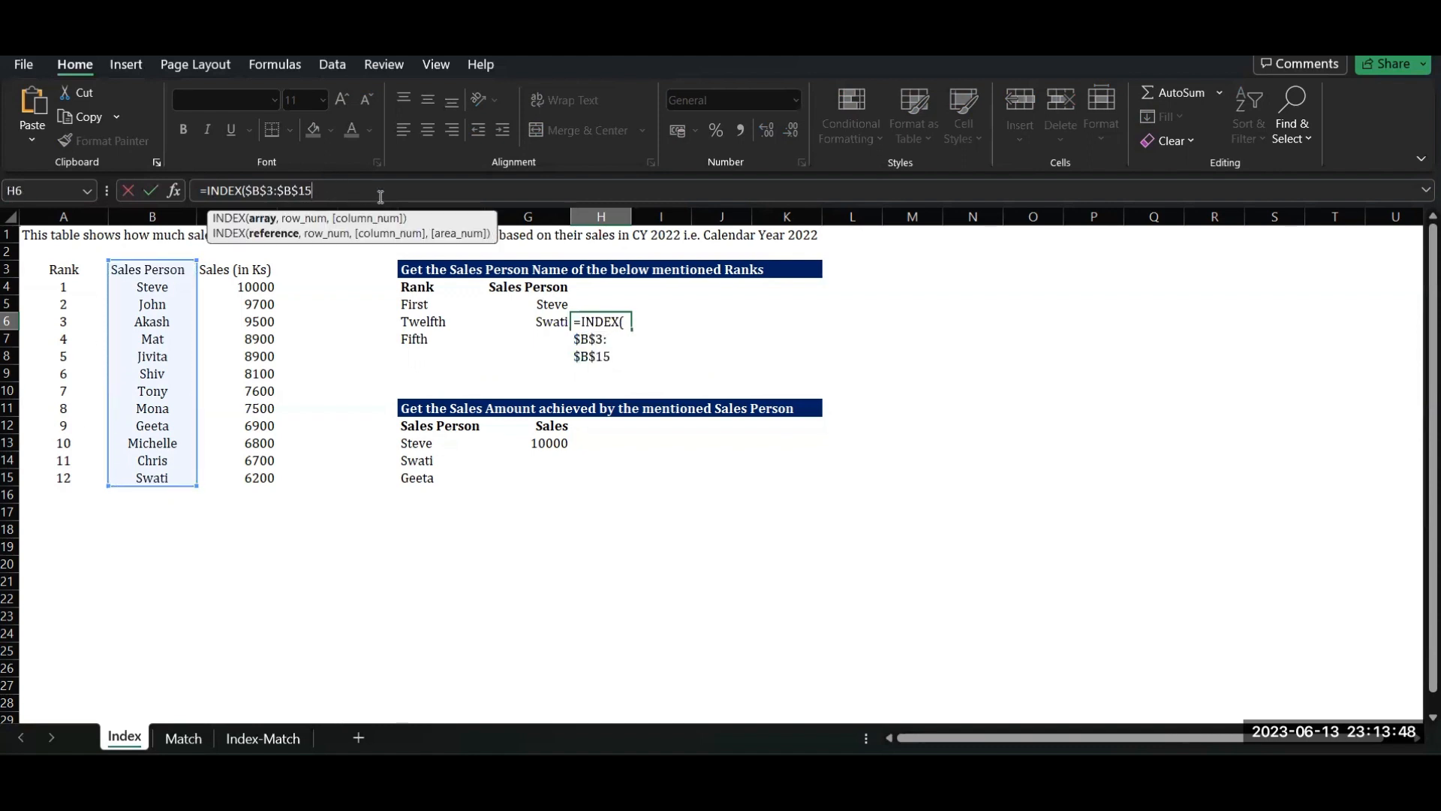
type(",")
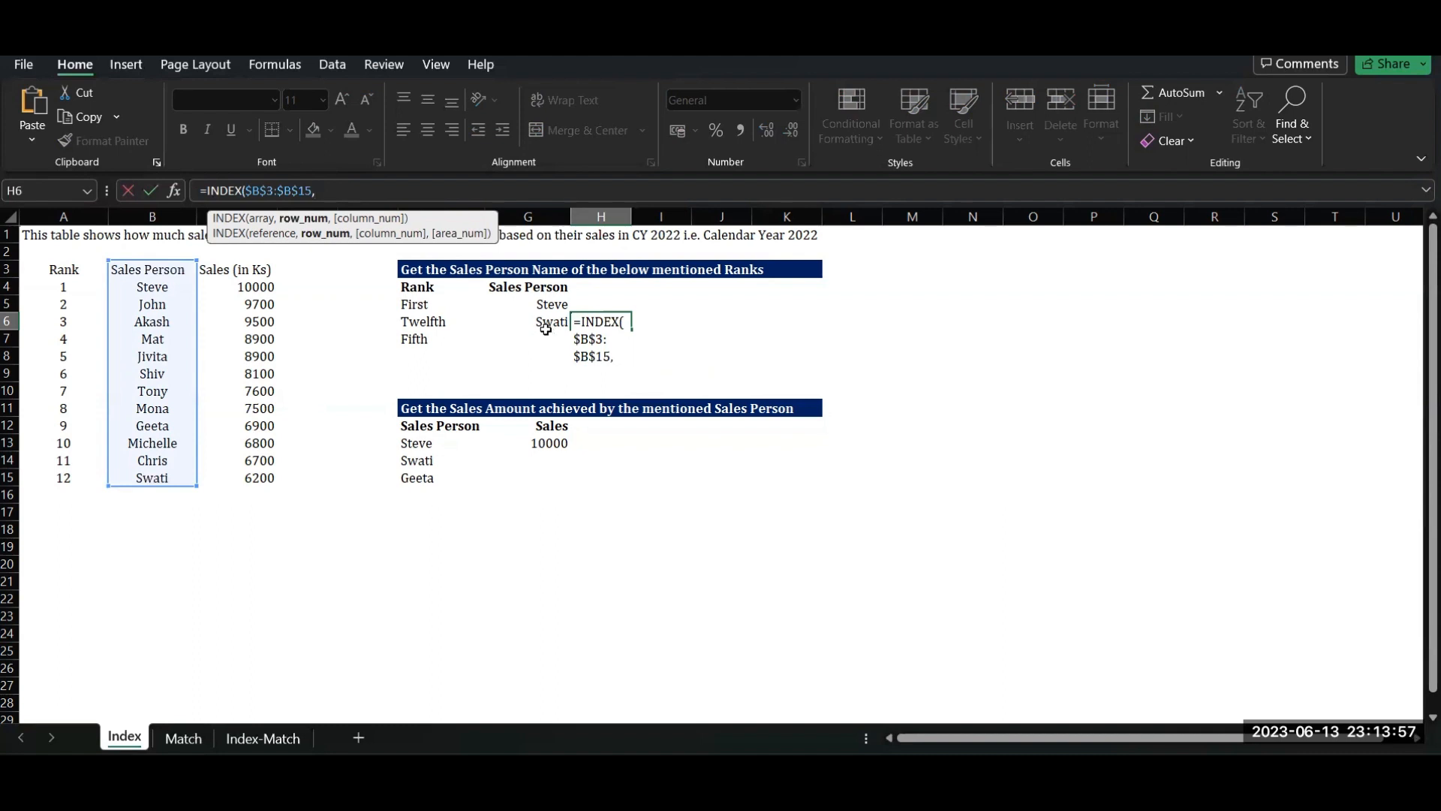
type("12)")
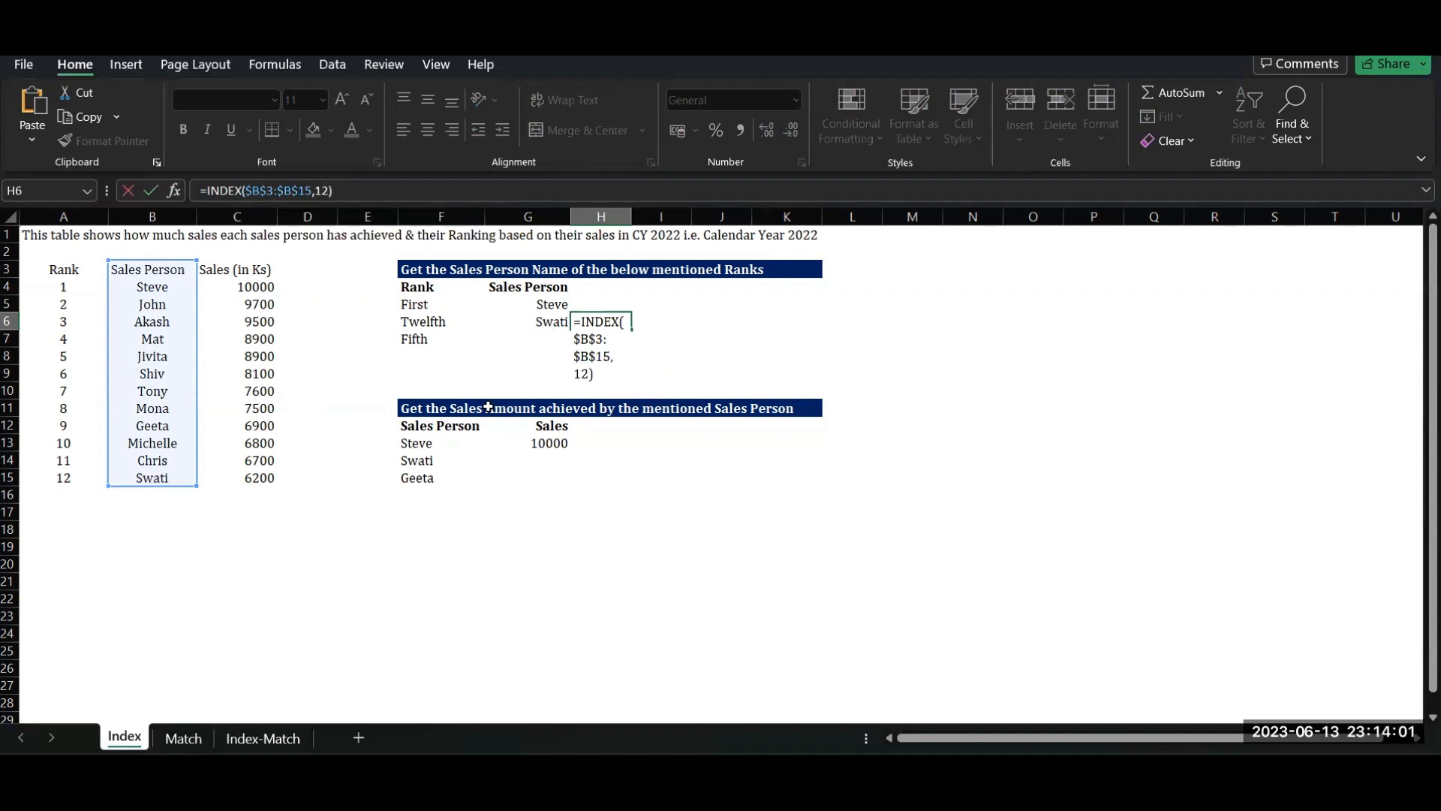
key("Return")
key("Up")
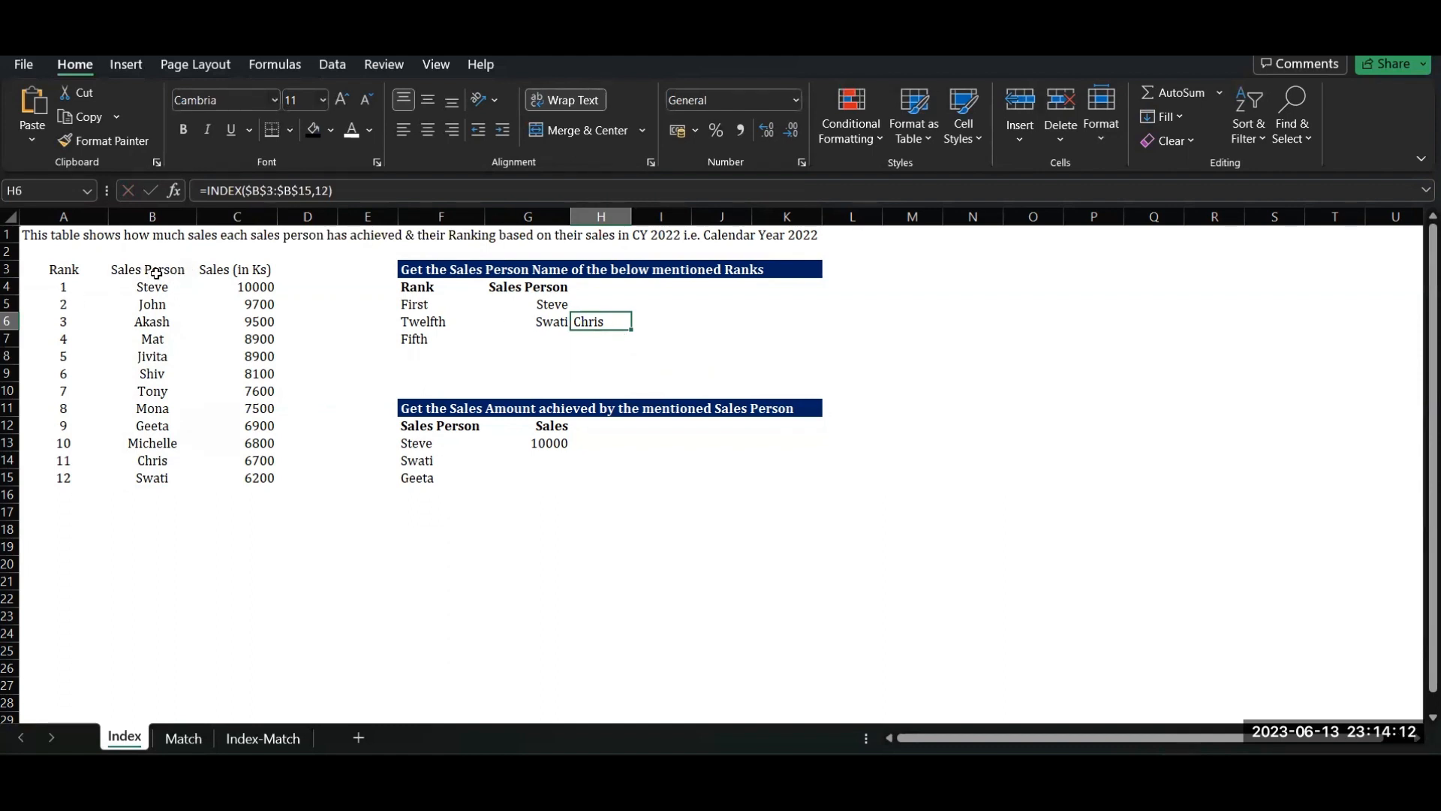
Trace the Sales Person column from its header in B3 down to B14, and delete the comparison formula from H6.
left_click_drag(156, 273, 171, 455)
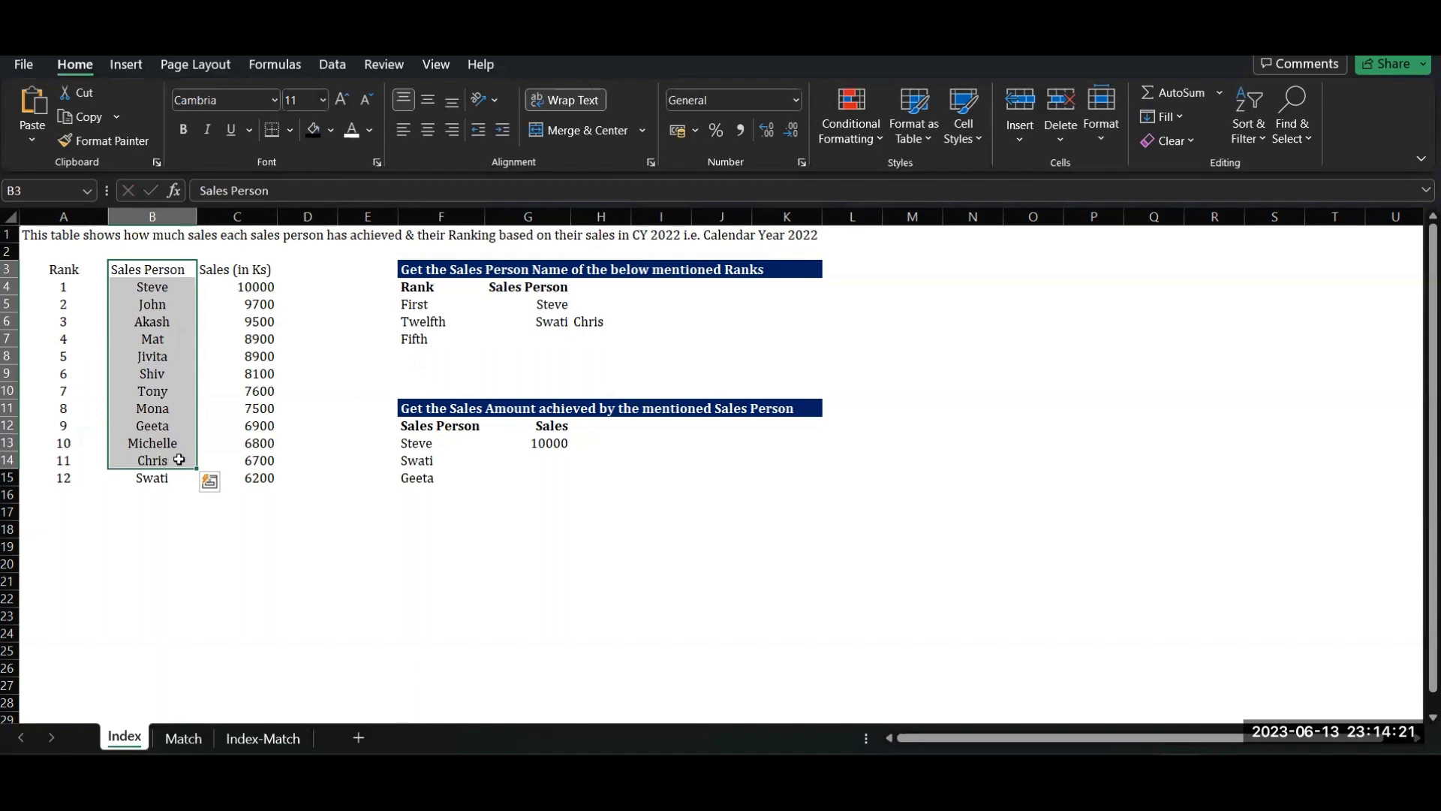
left_click(179, 459)
left_click(145, 273)
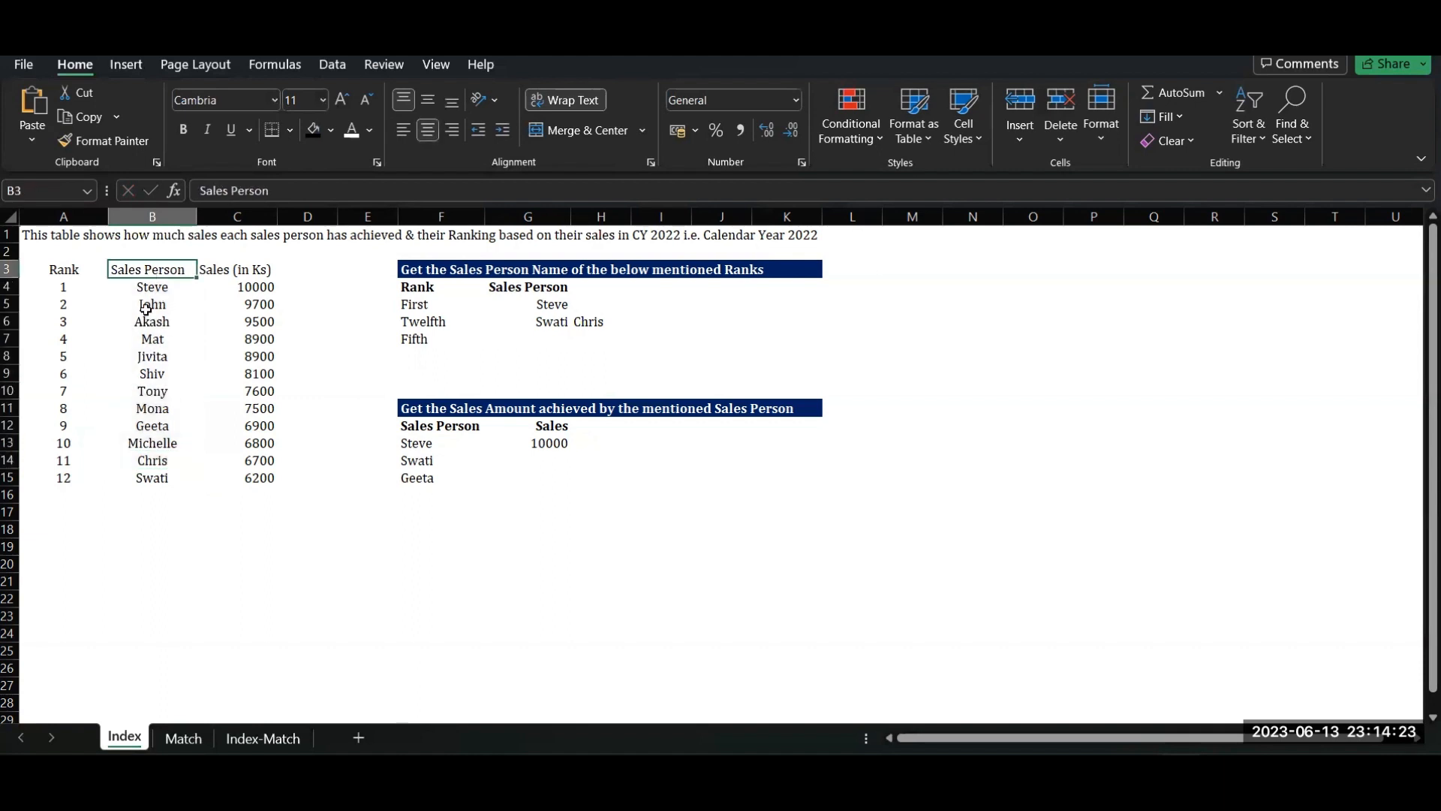
left_click_drag(147, 308, 152, 463)
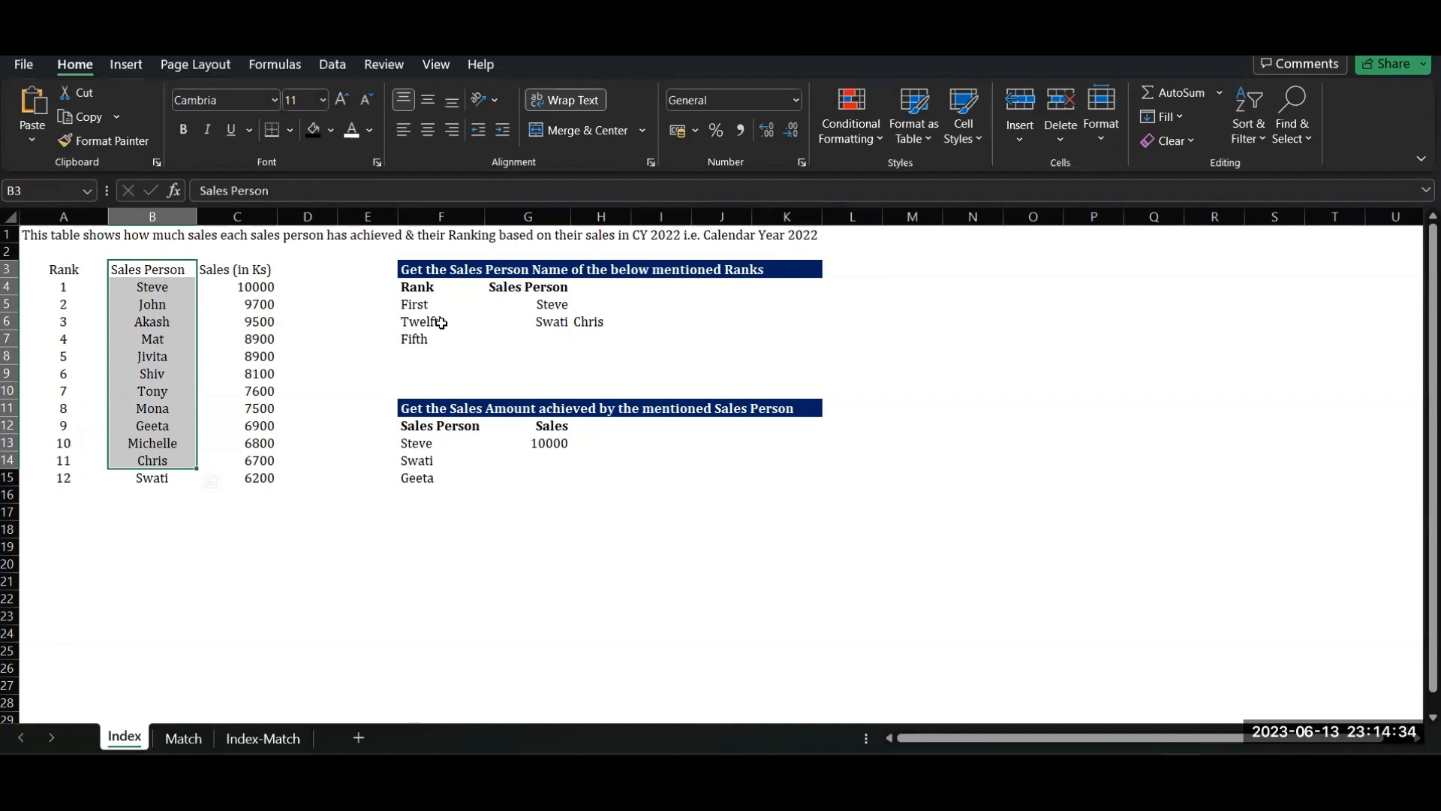
left_click(145, 554)
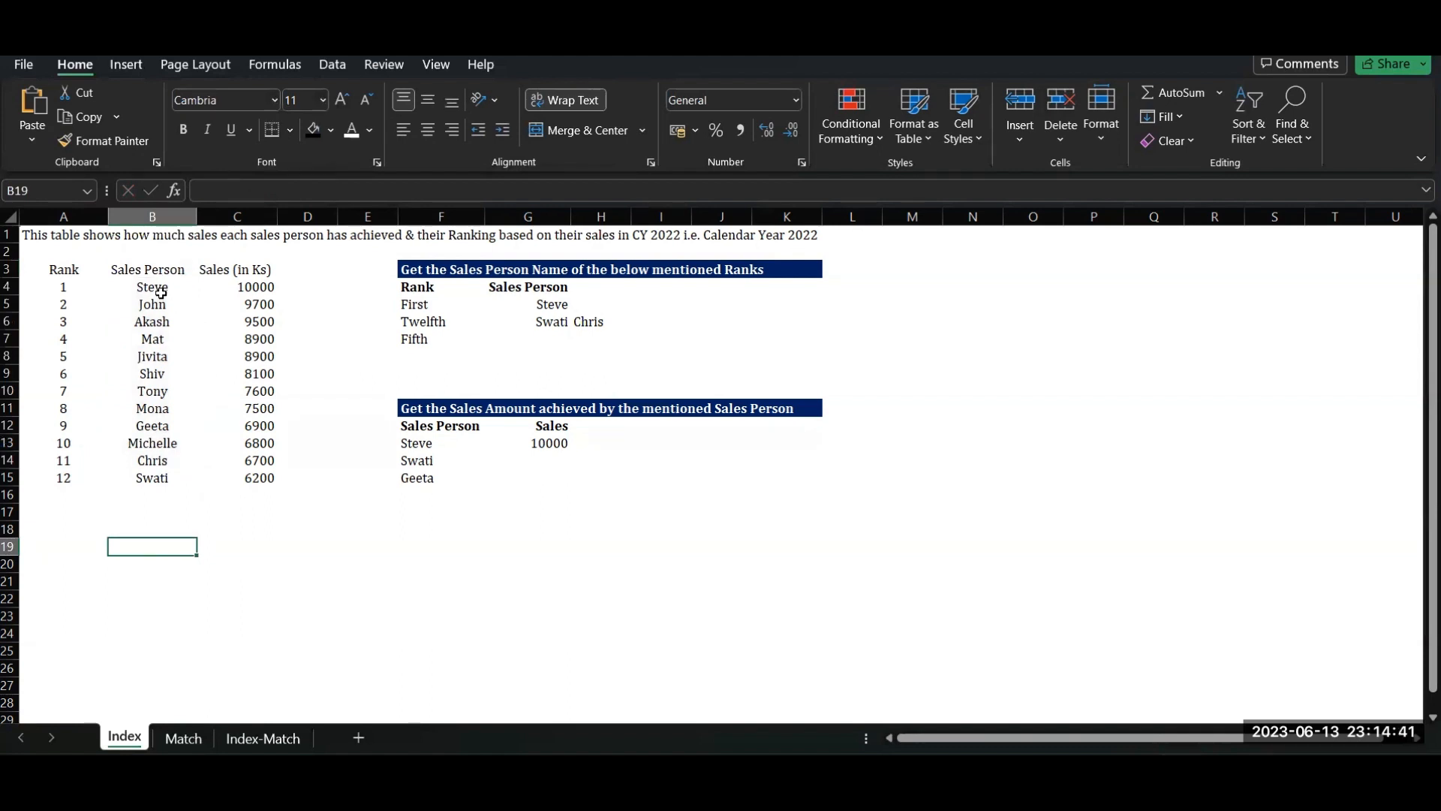
left_click(592, 321)
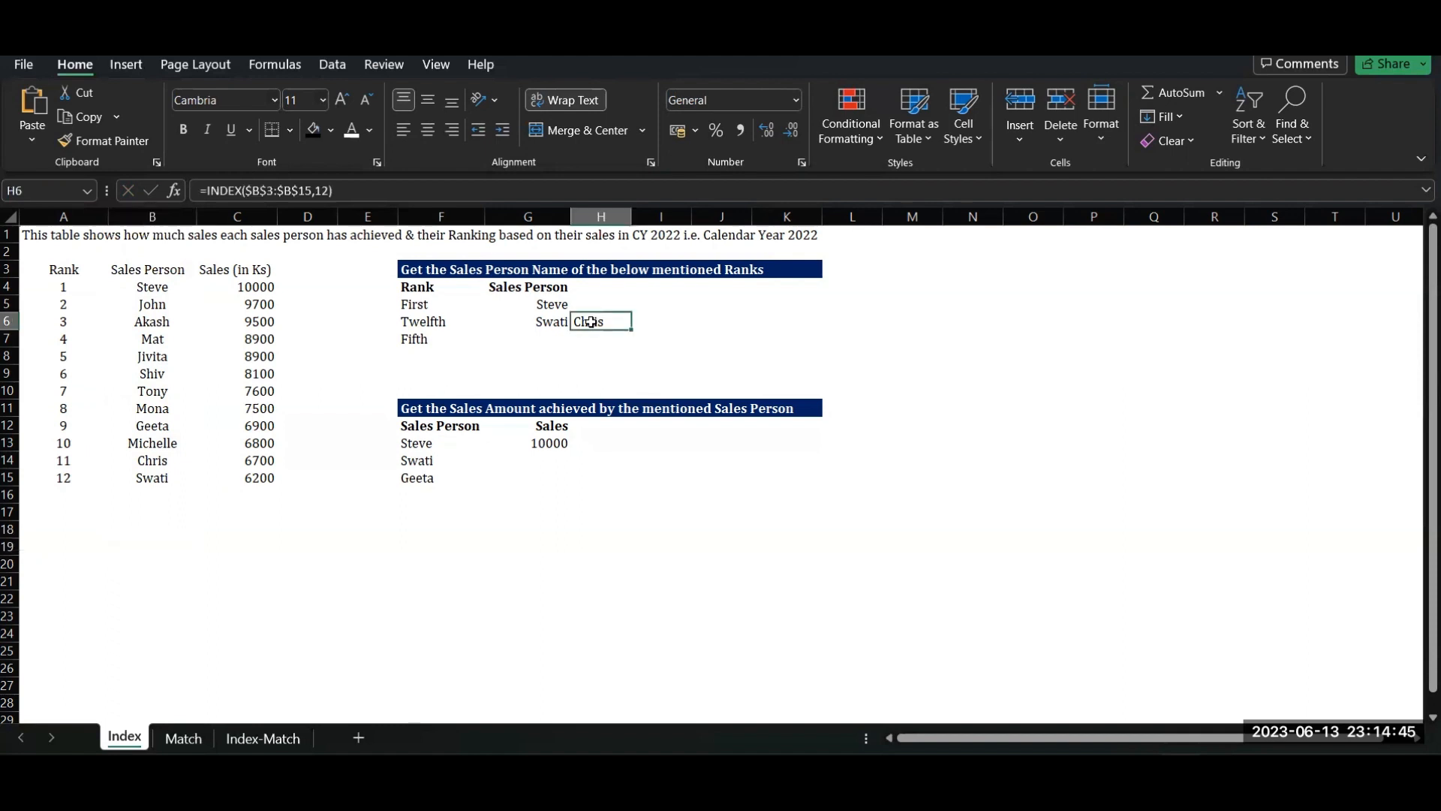
key("Delete")
left_click(554, 323)
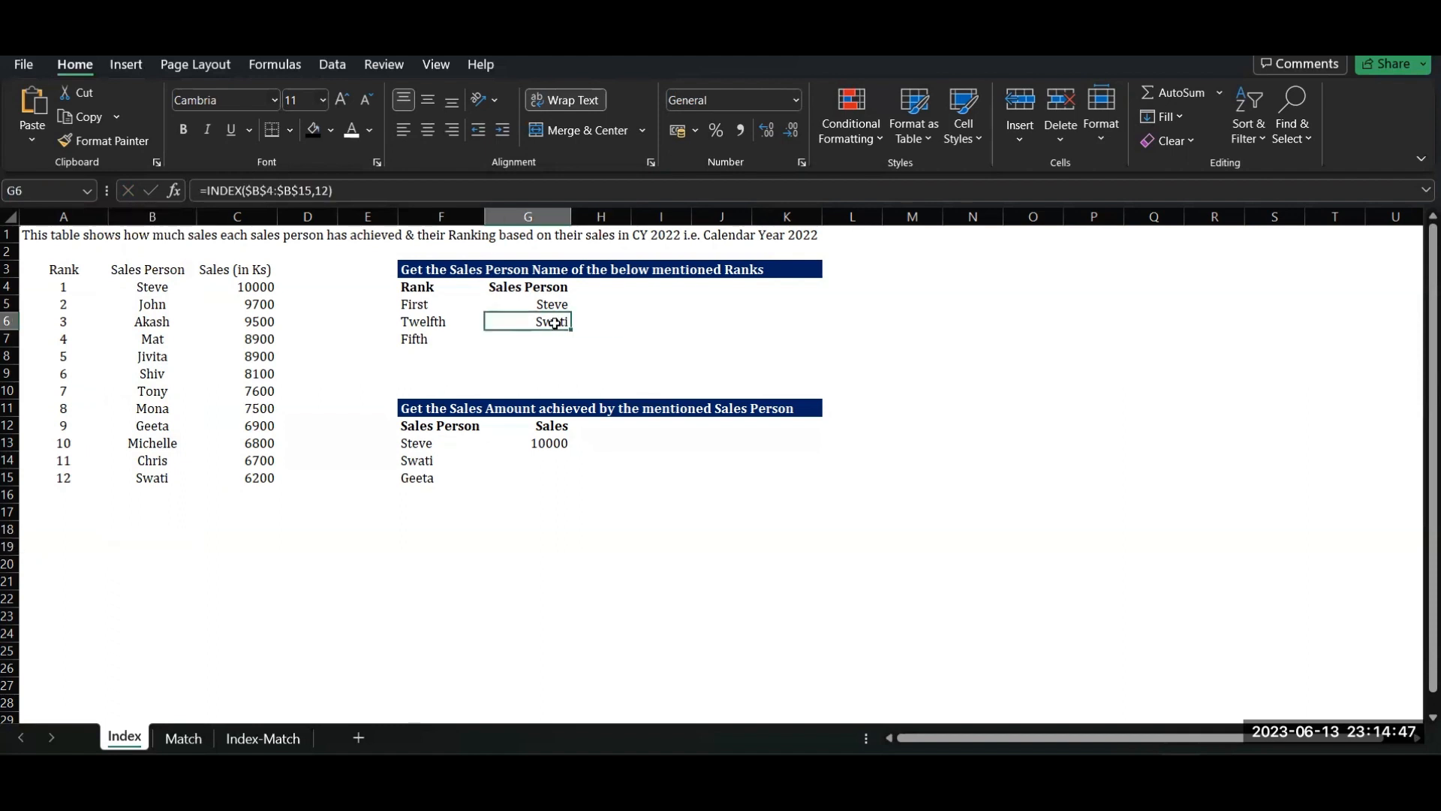
Copy the twelfth-rank INDEX formula from G6 into G7, the cell for the fifth rank.
key("ctrl+c")
key("Down")
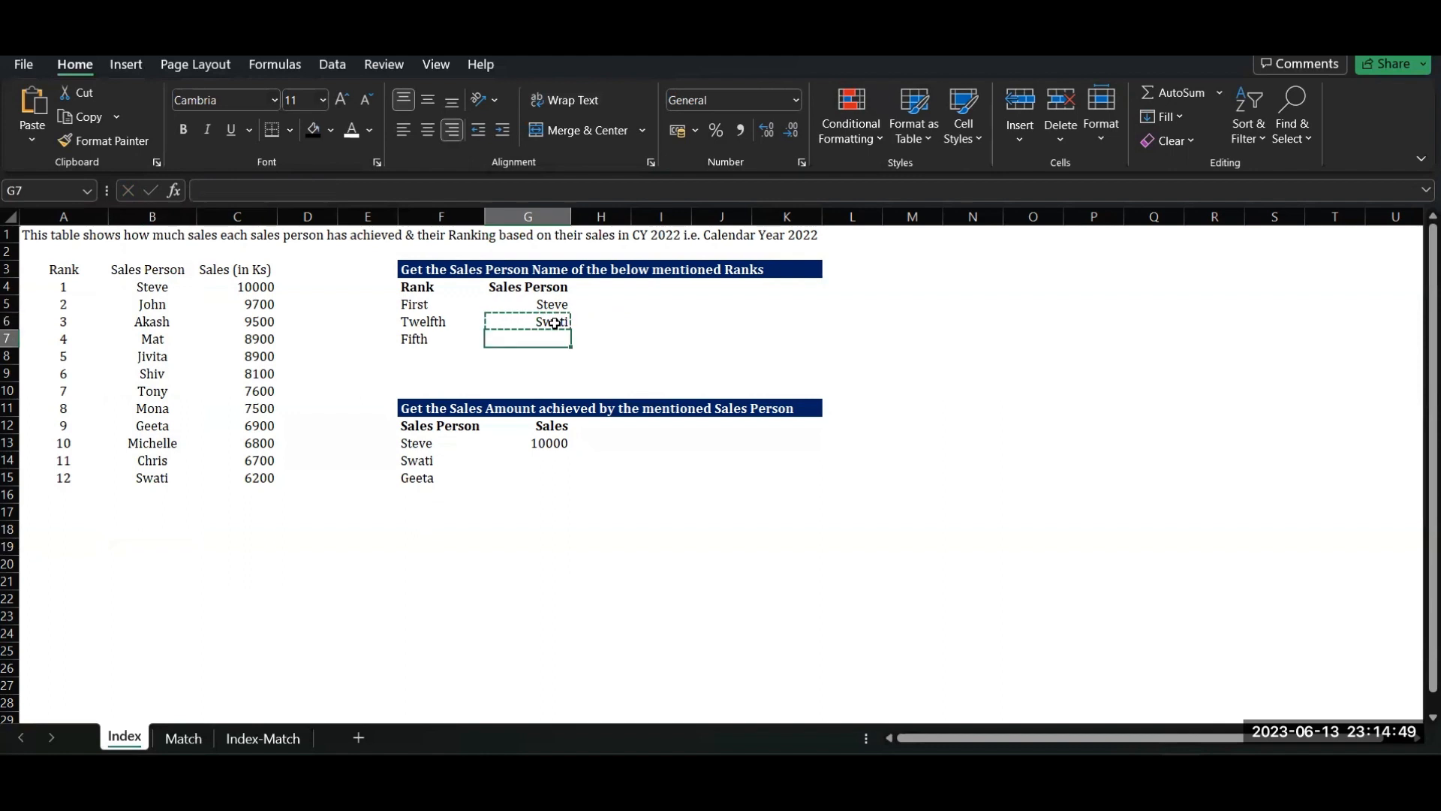
key("ctrl+v")
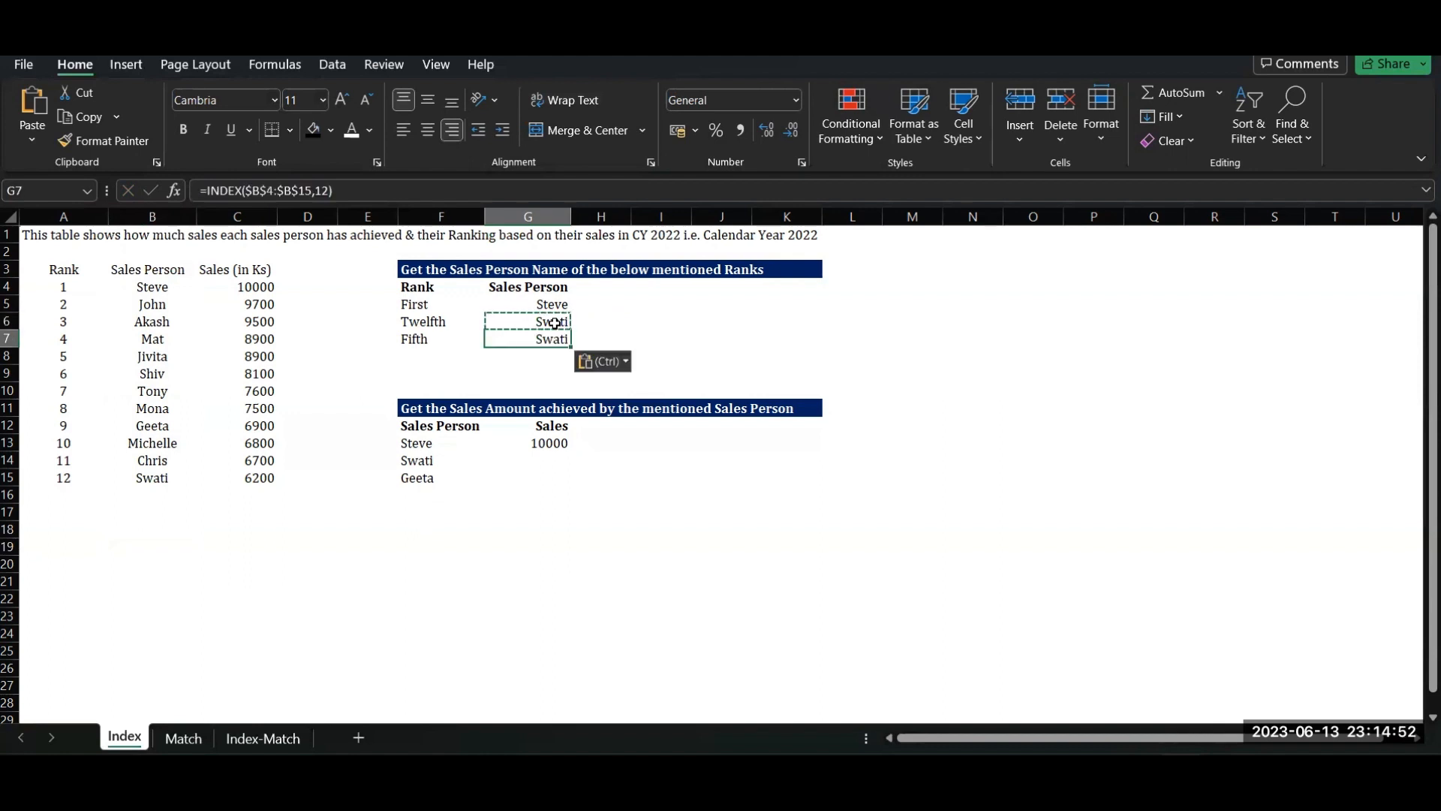
key("Escape")
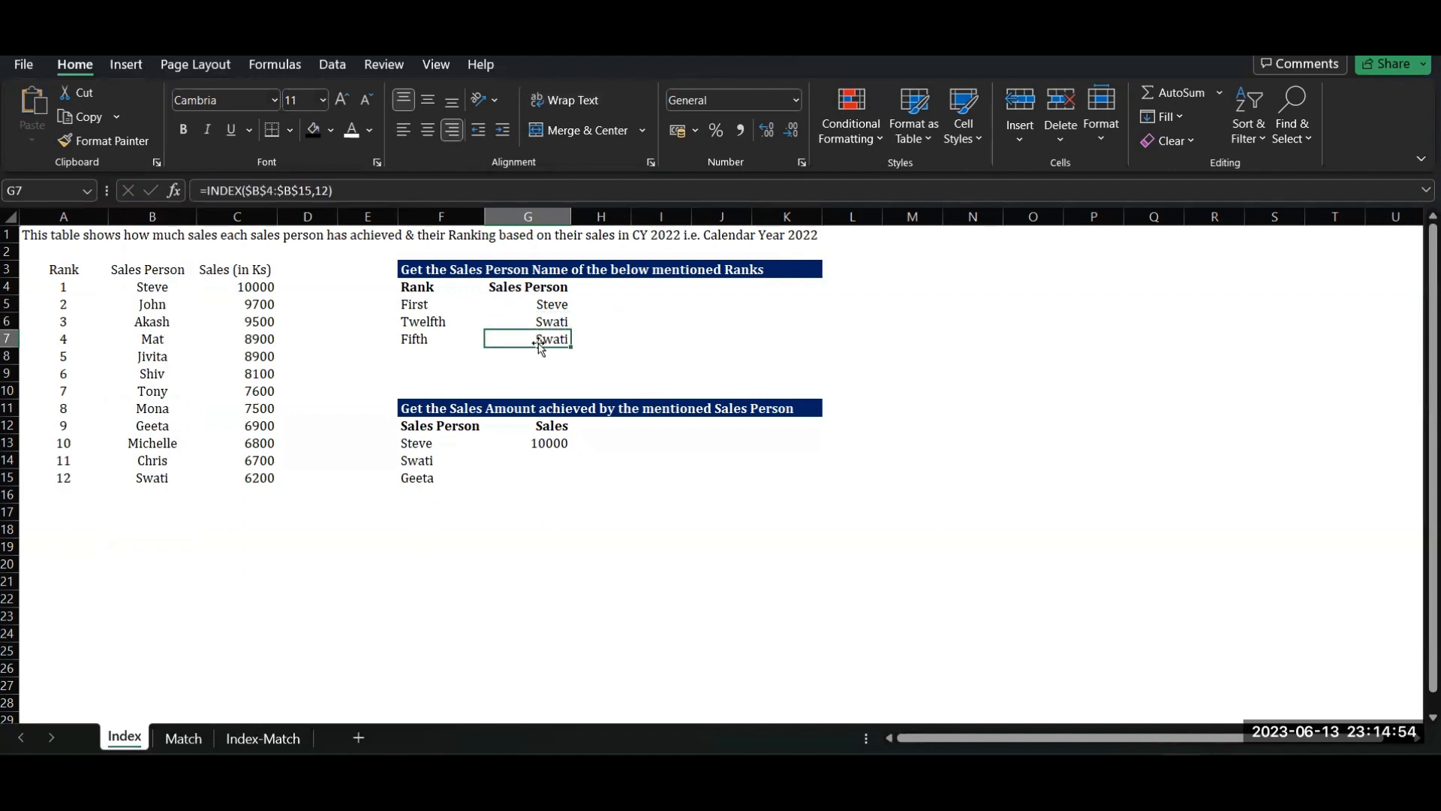
Set the row number in G7's INDEX formula to 5 and check the result against the rank 5 row of the table.
left_click(327, 191)
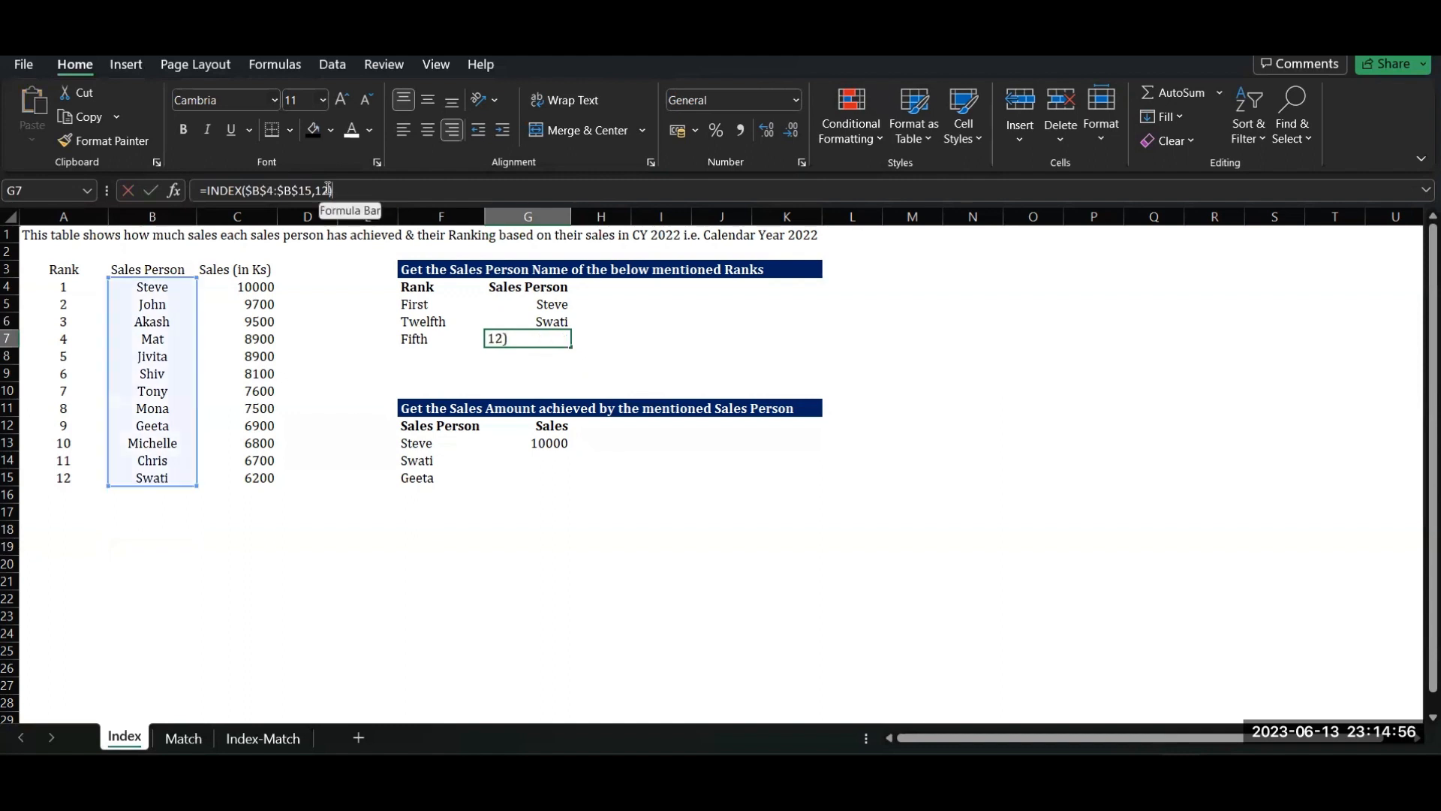
key("BackSpace")
key("BackSpace")
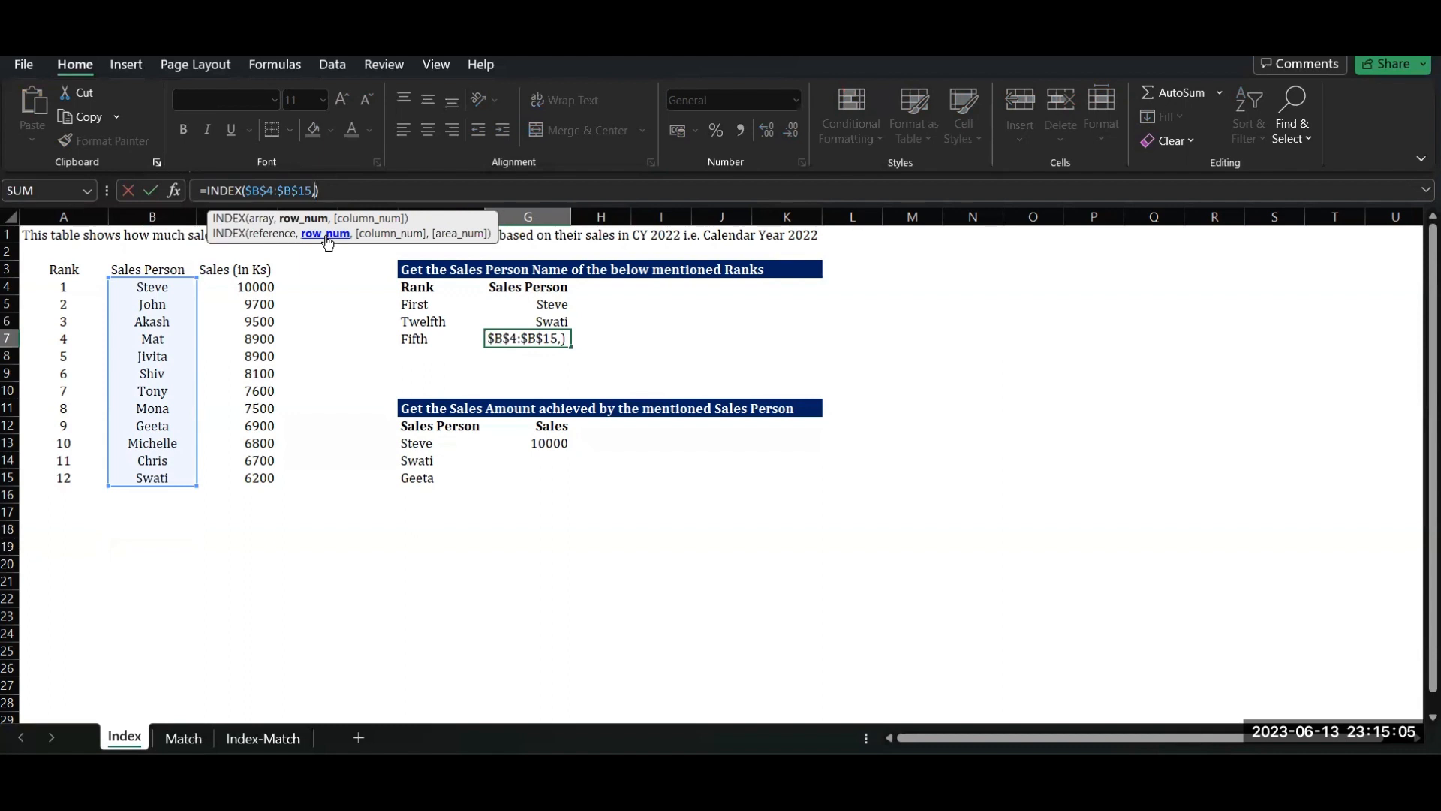
type("5")
key("Return")
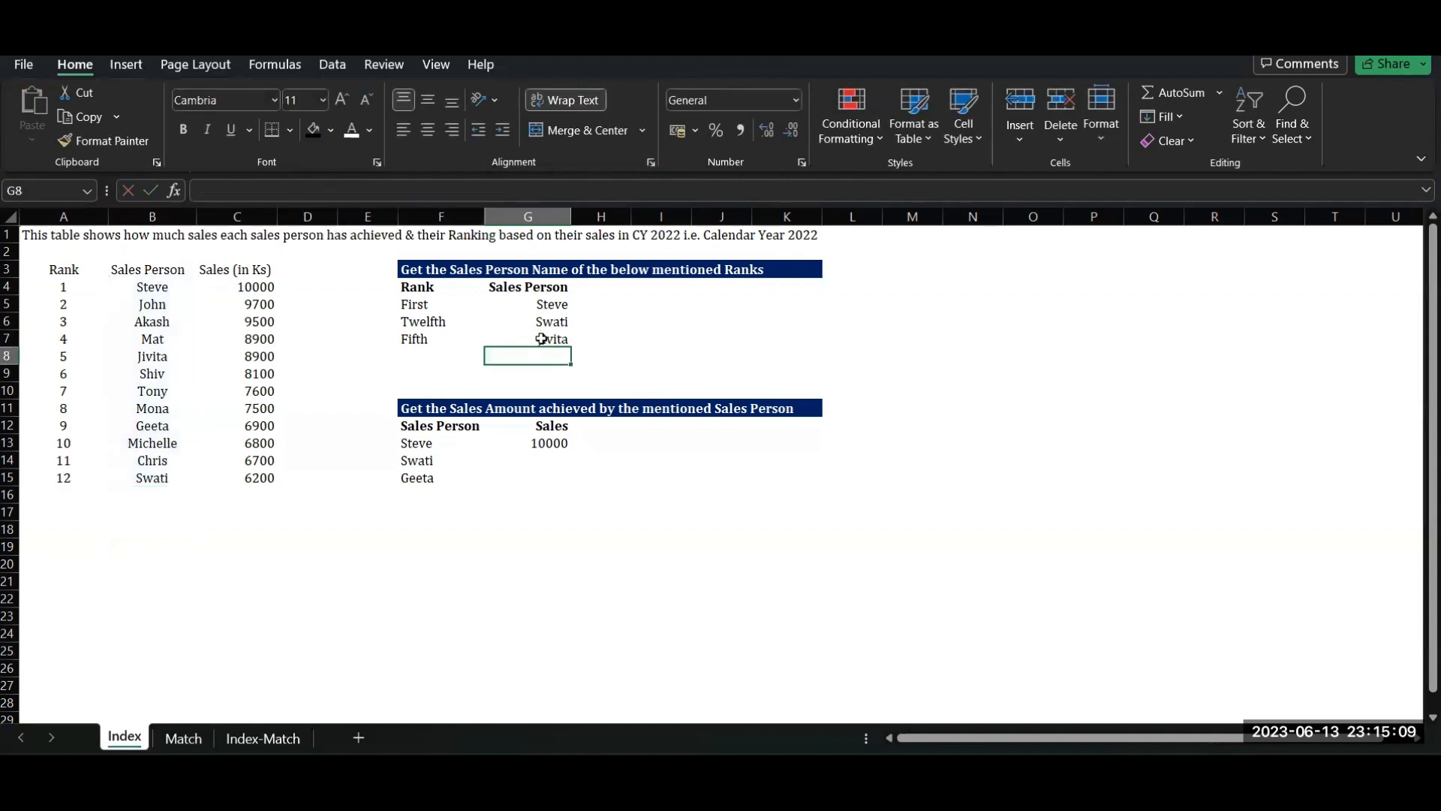
left_click_drag(84, 358, 268, 355)
left_click(707, 572)
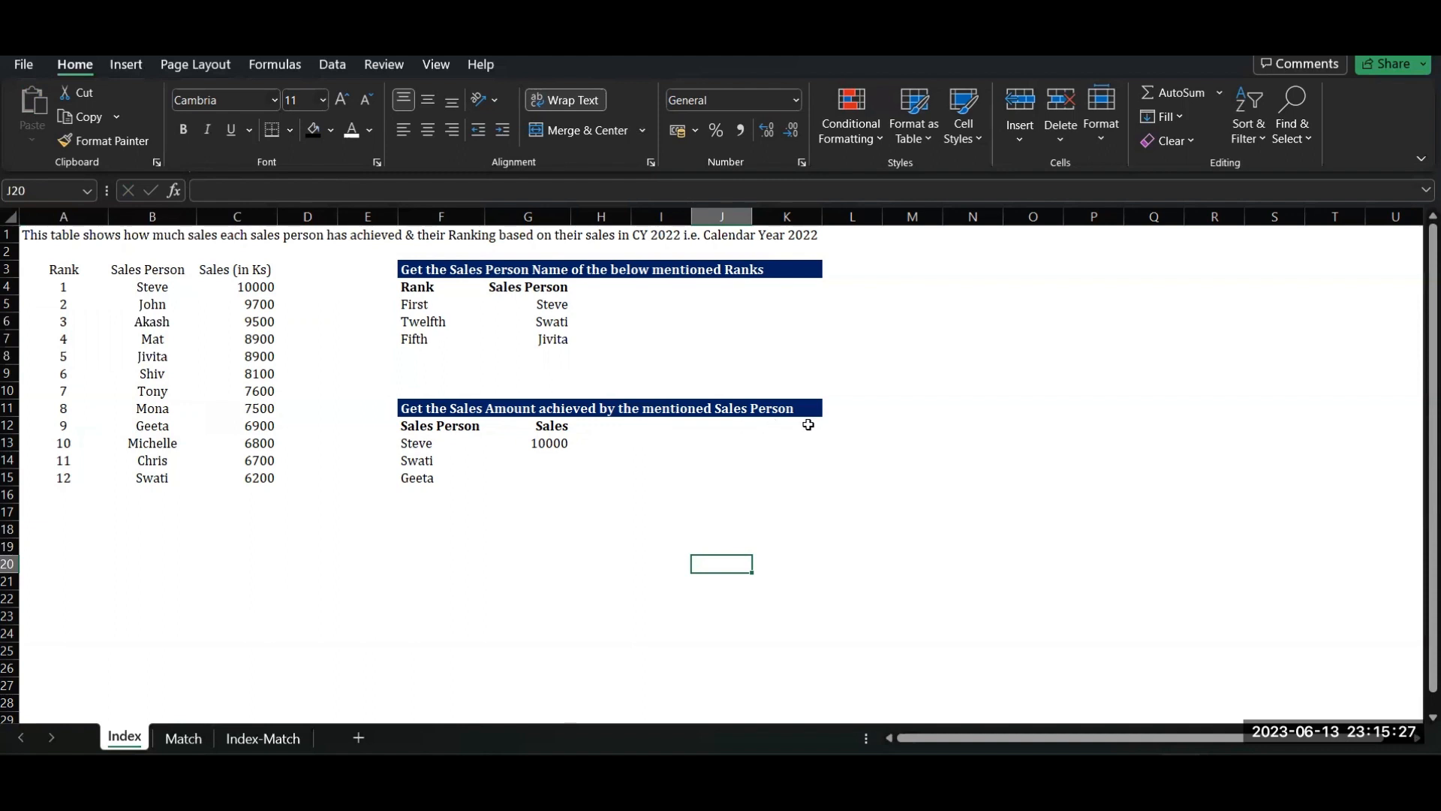
Examine the array, row number and column number arguments of the INDEX formula in G13.
left_click(550, 442)
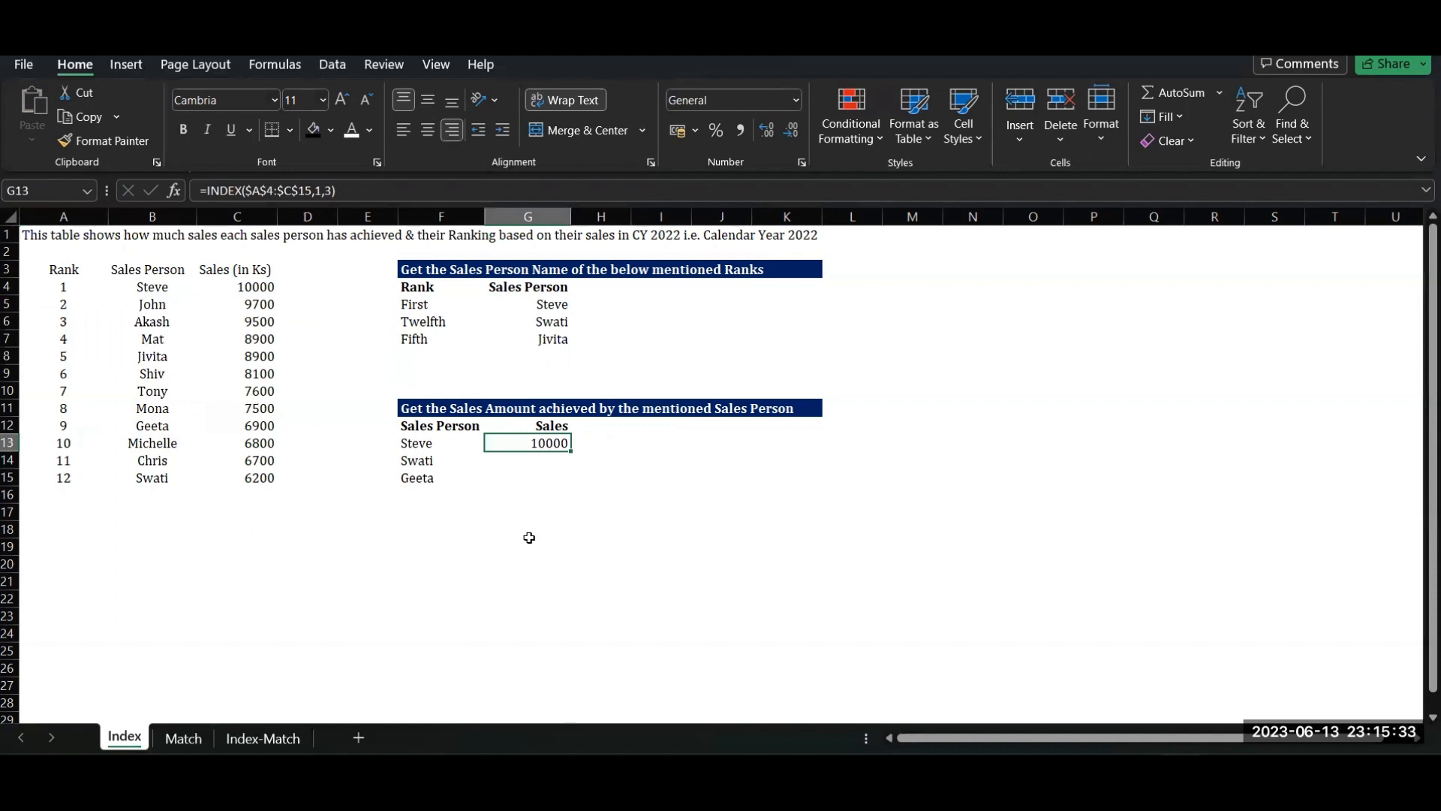
key("F2")
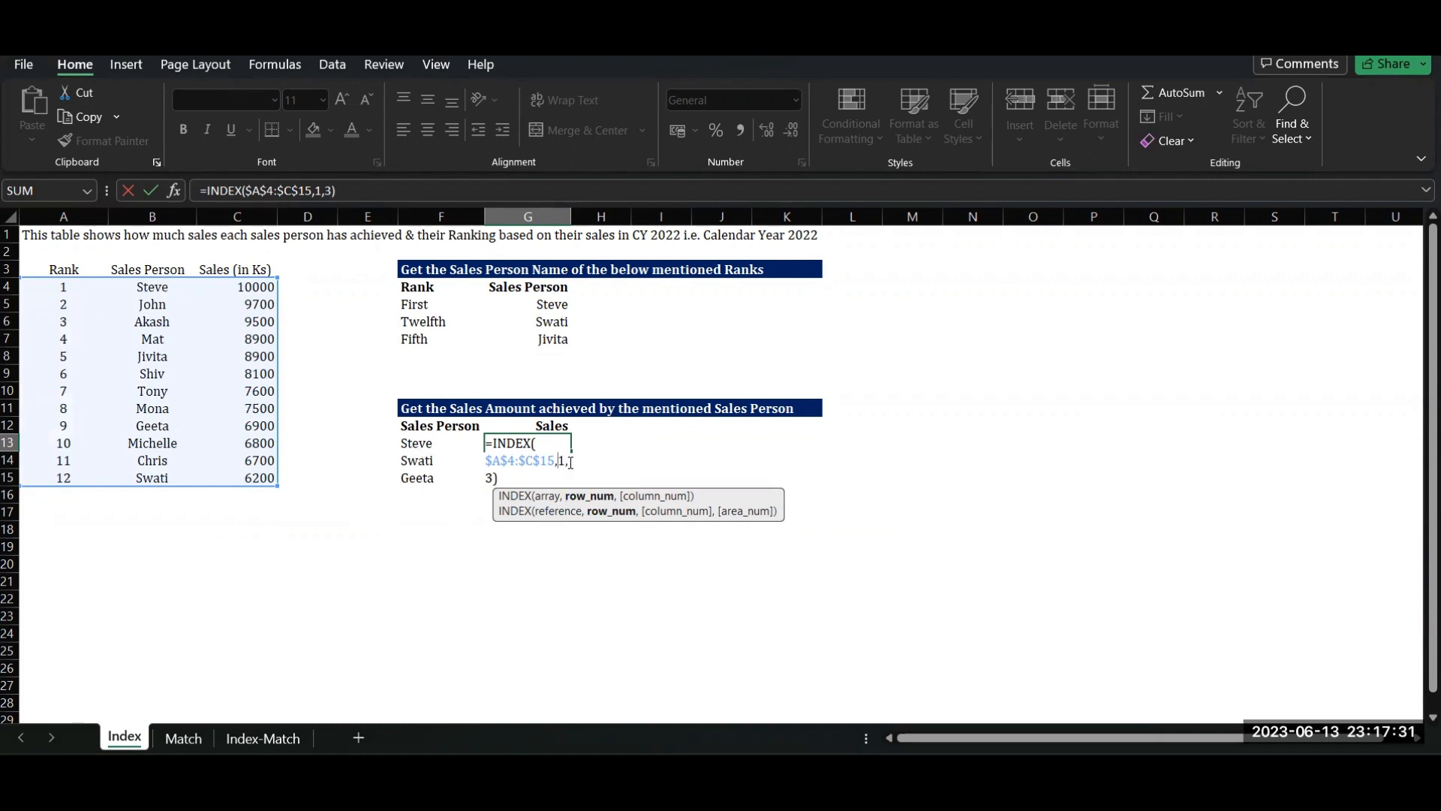
key("Right")
key("Right")
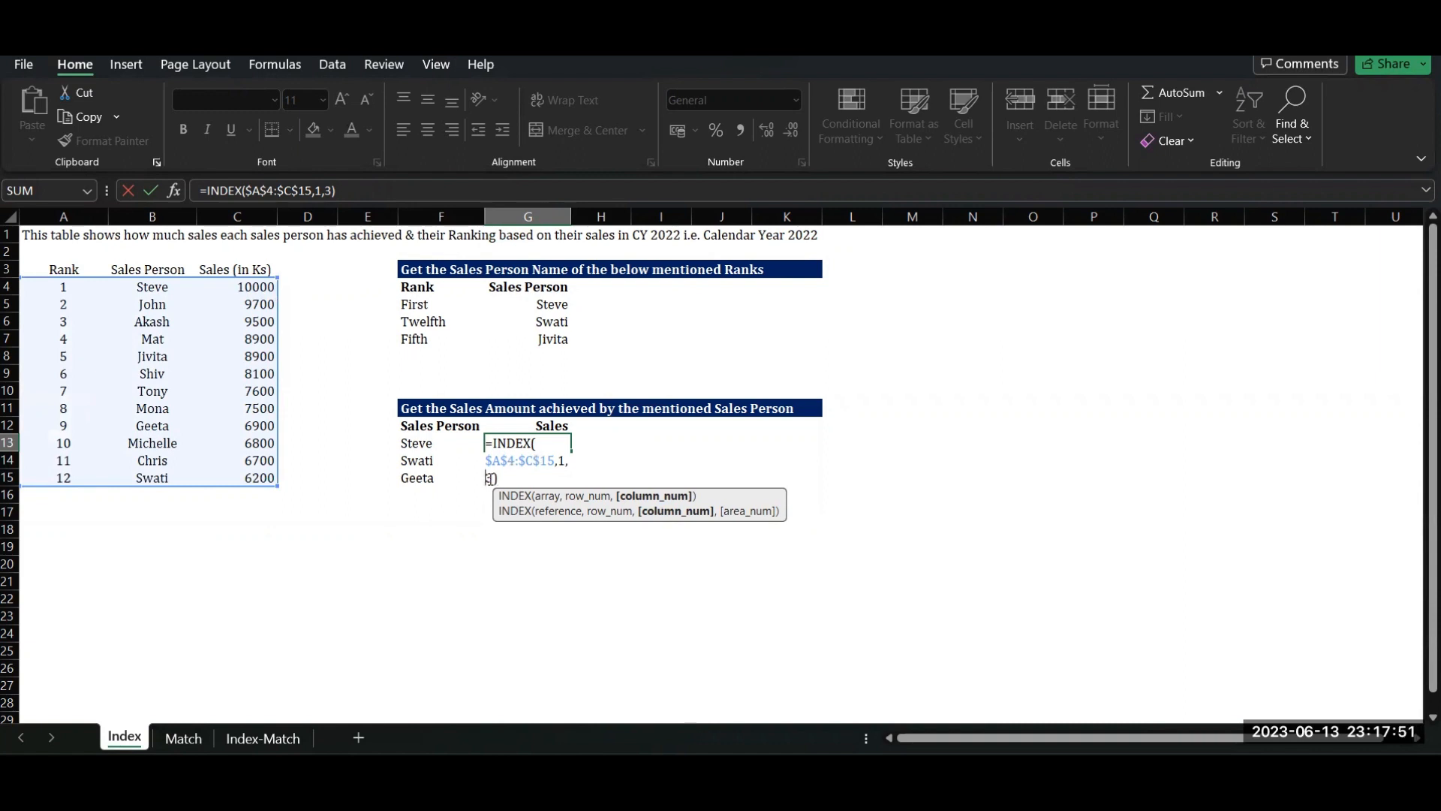
key("Return")
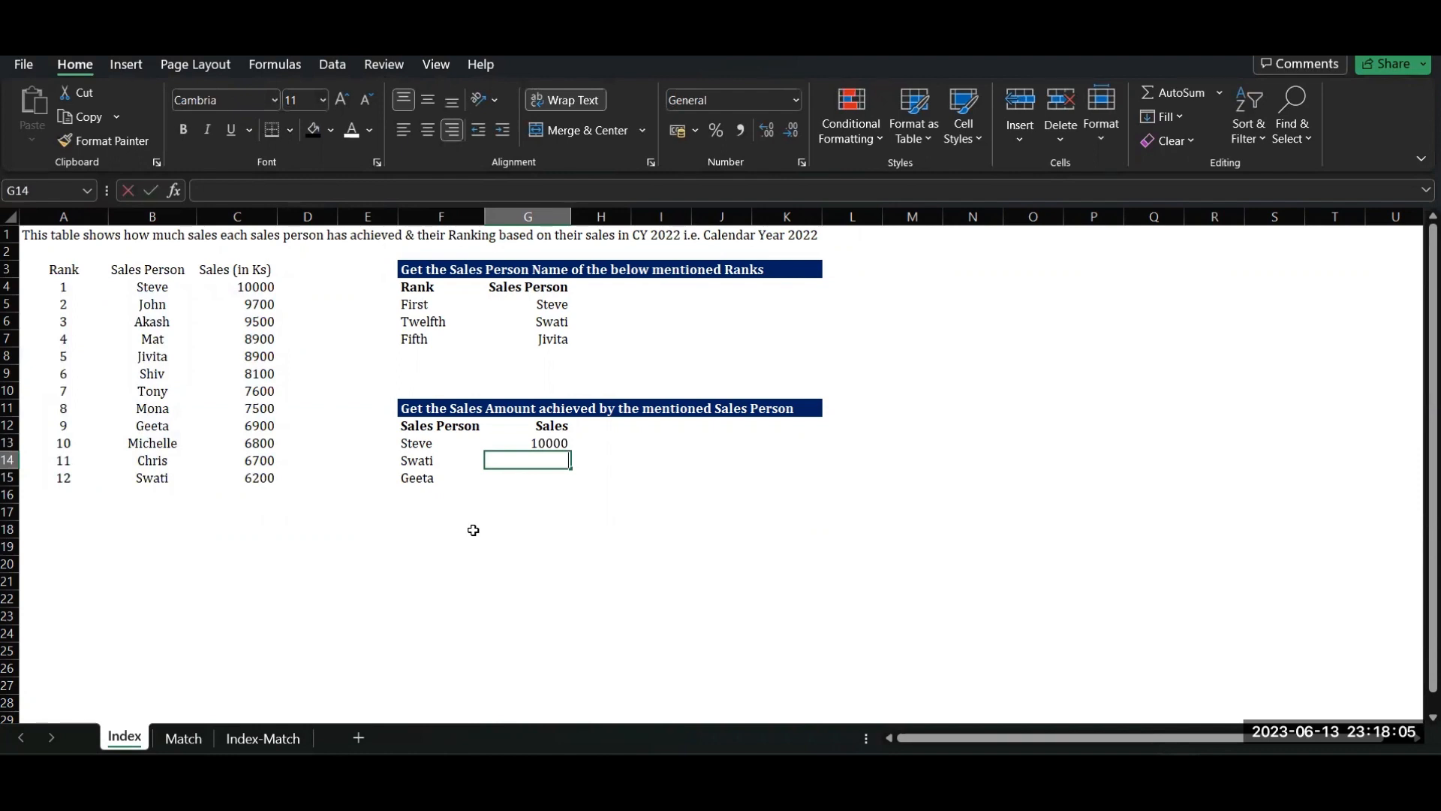
Enter =INDEX($A$4:$C$15,12,3) in G14 and check the result against the rank 12 sales amount in C15.
type("=index")
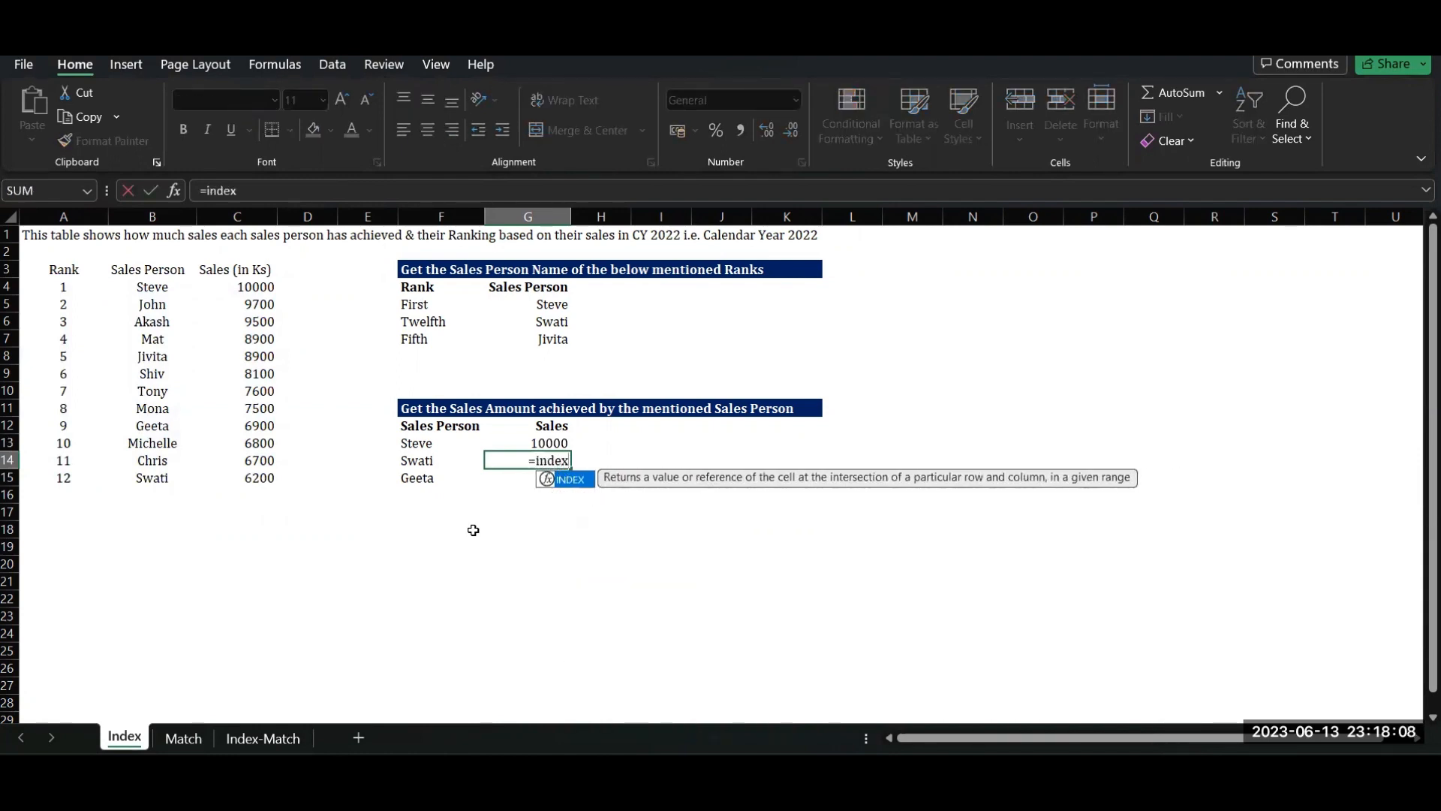
key("Tab")
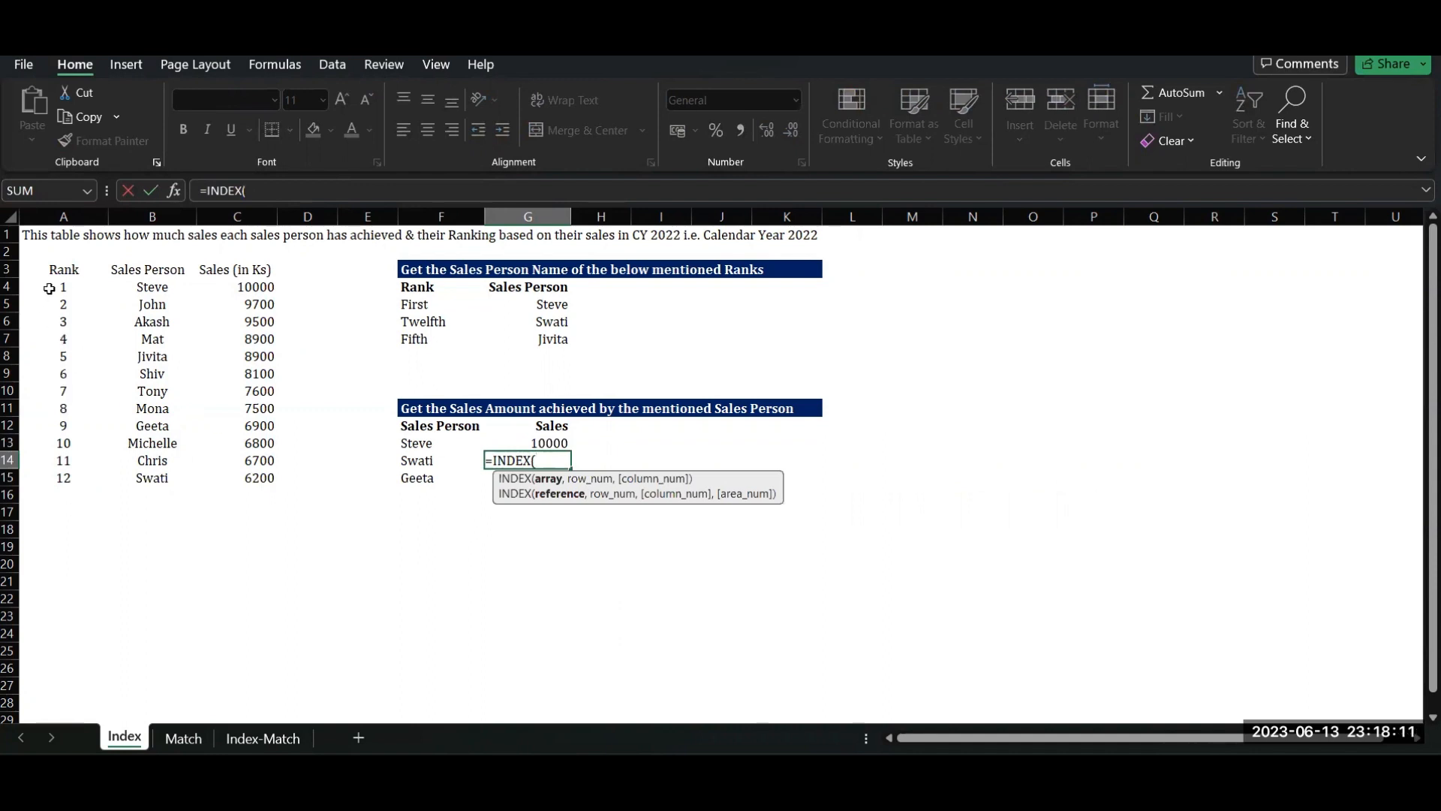
left_click_drag(49, 289, 268, 486)
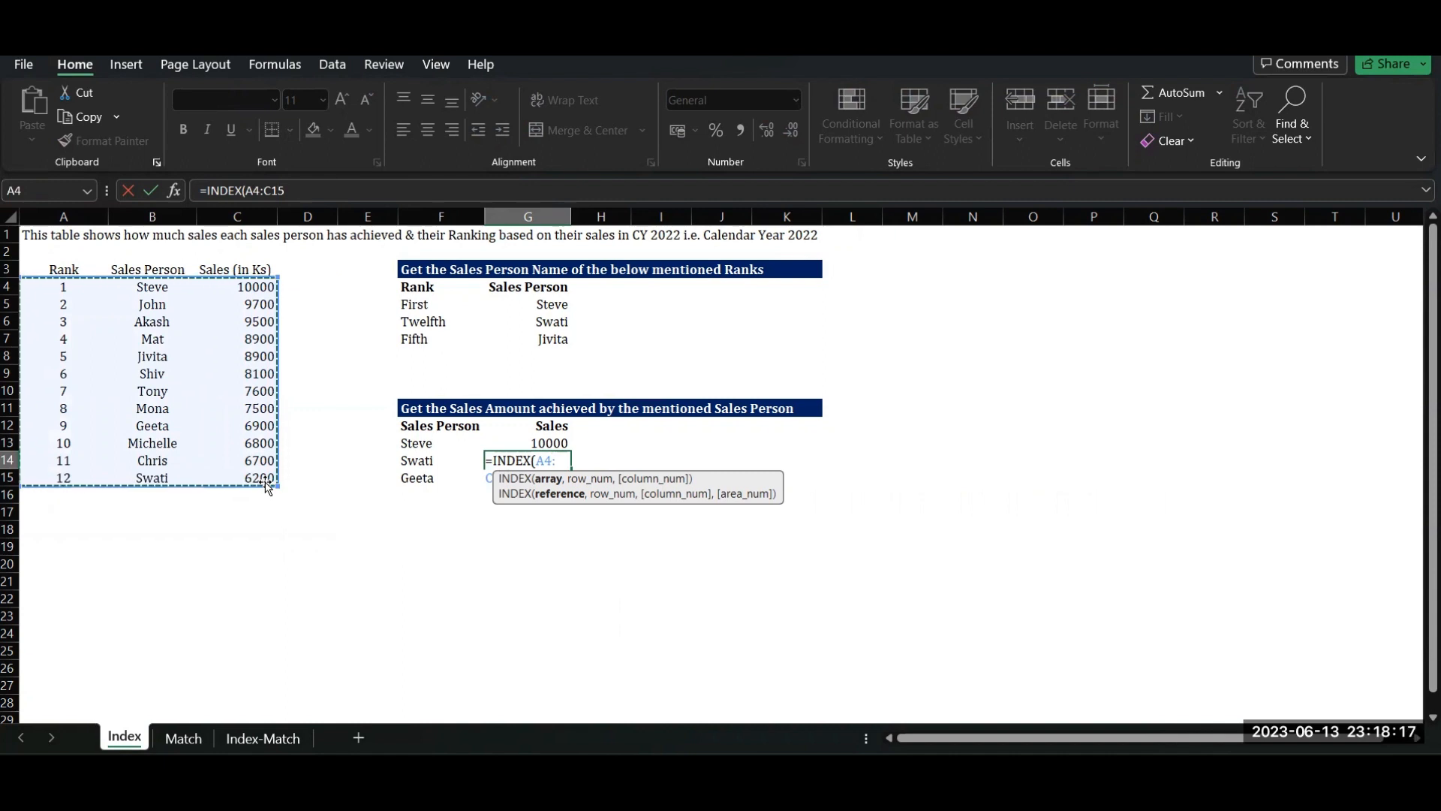
key("F4")
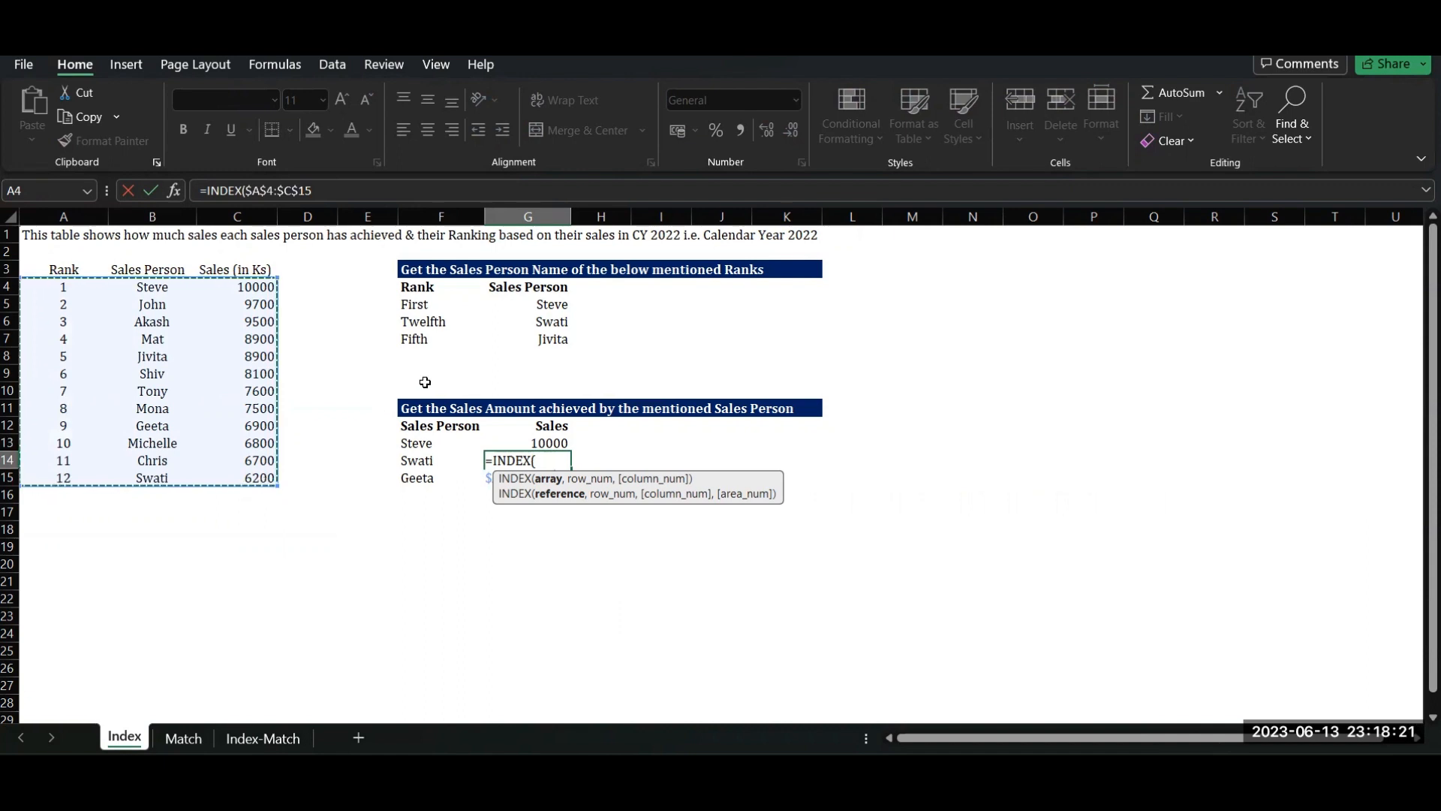
left_click(335, 197)
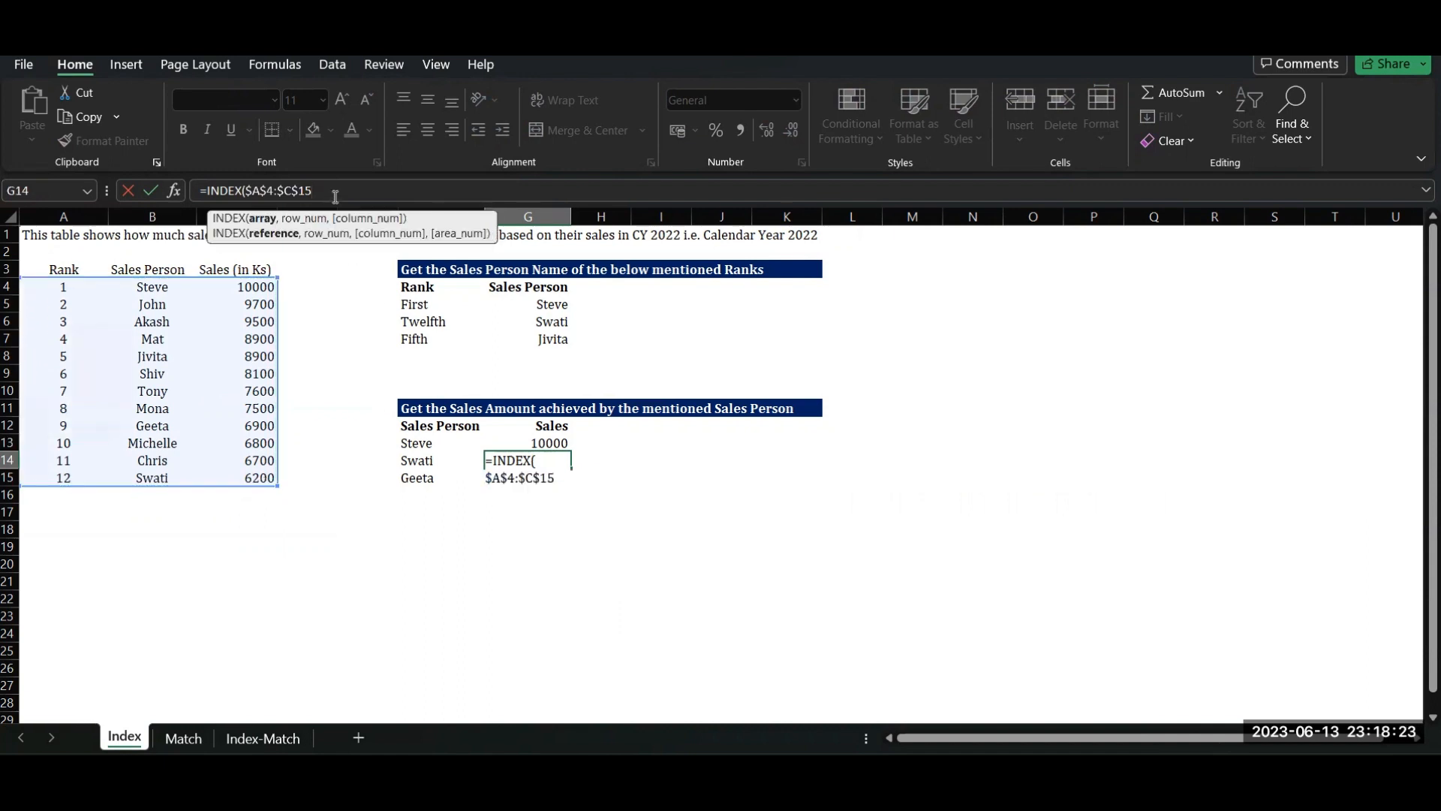
type(",")
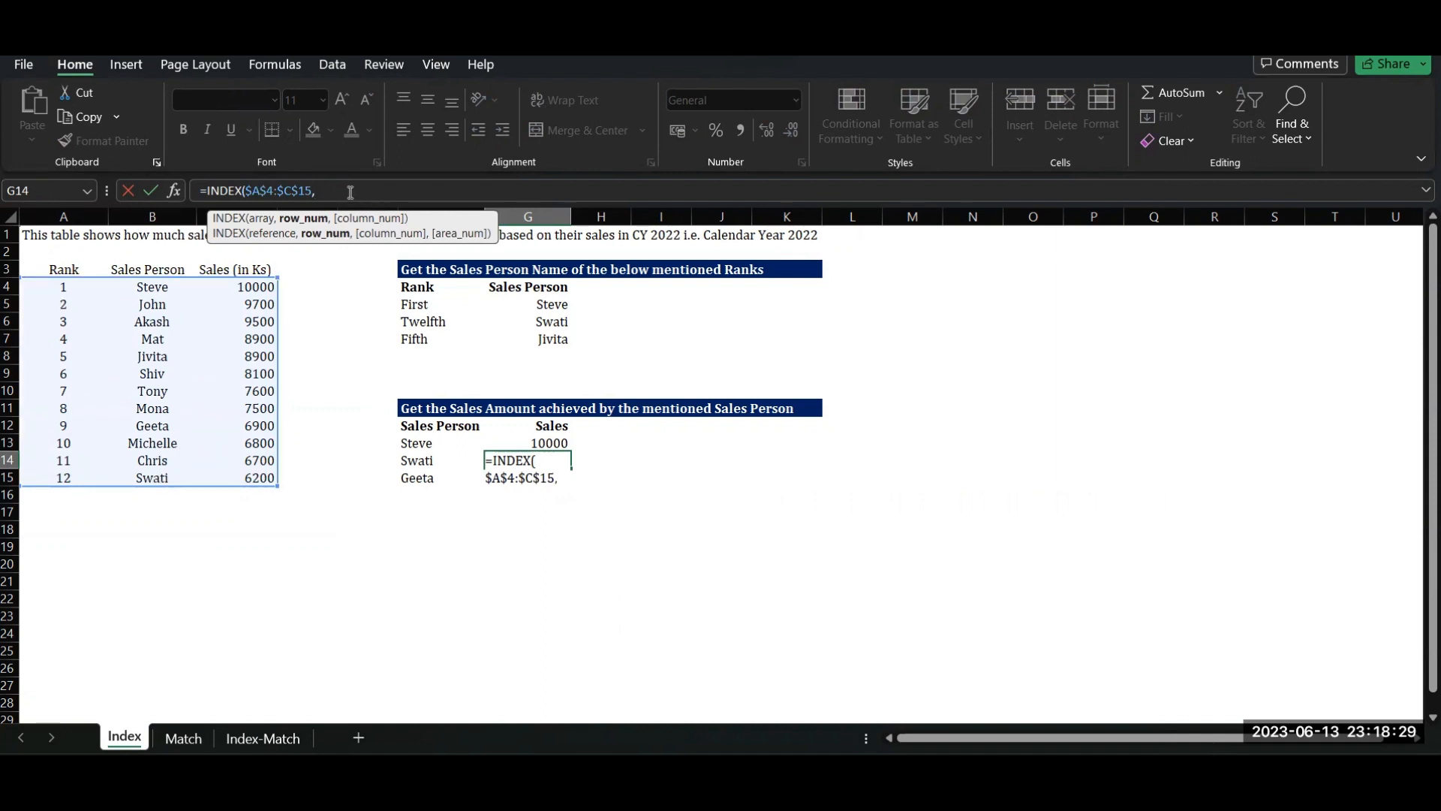
type("12,")
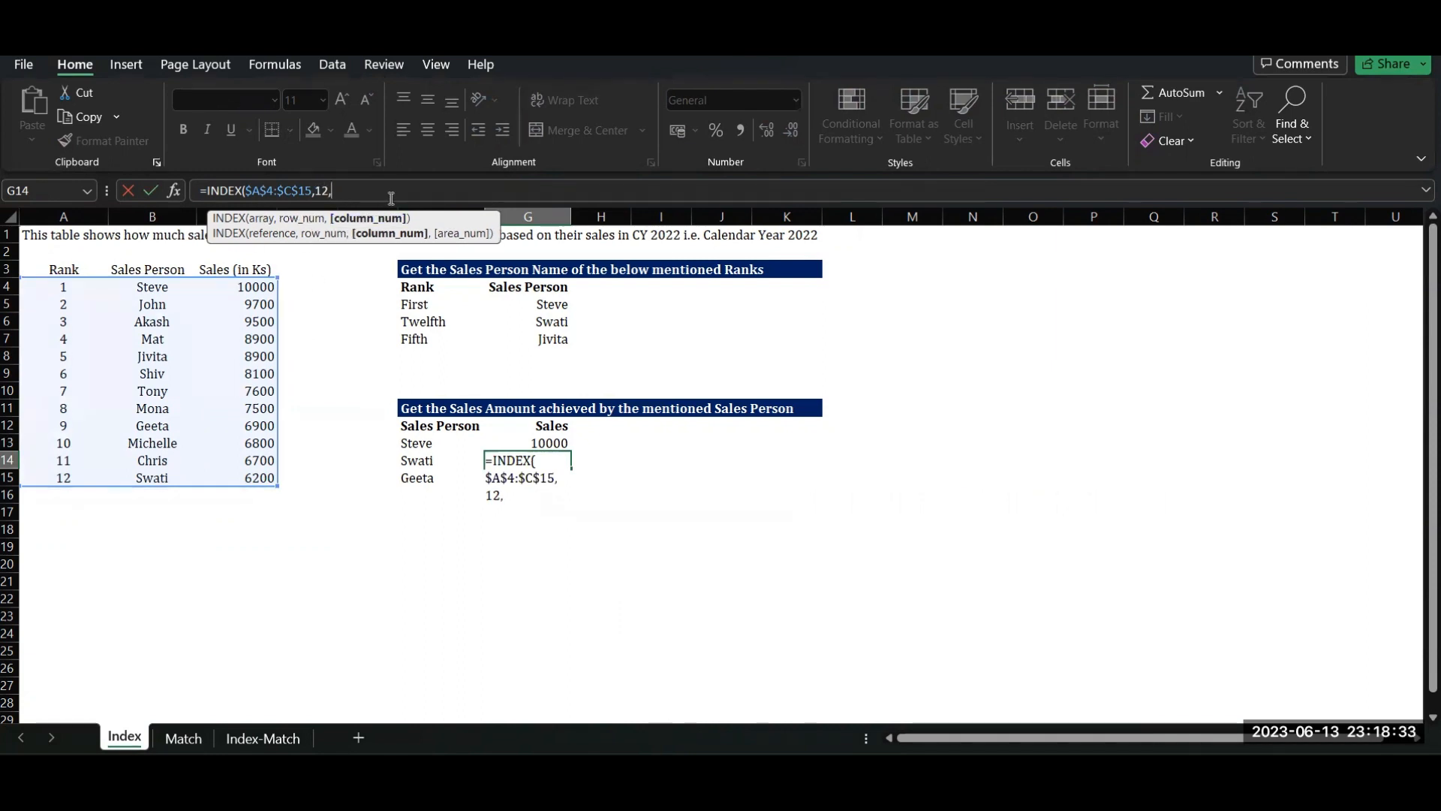
type("3)")
key("Return")
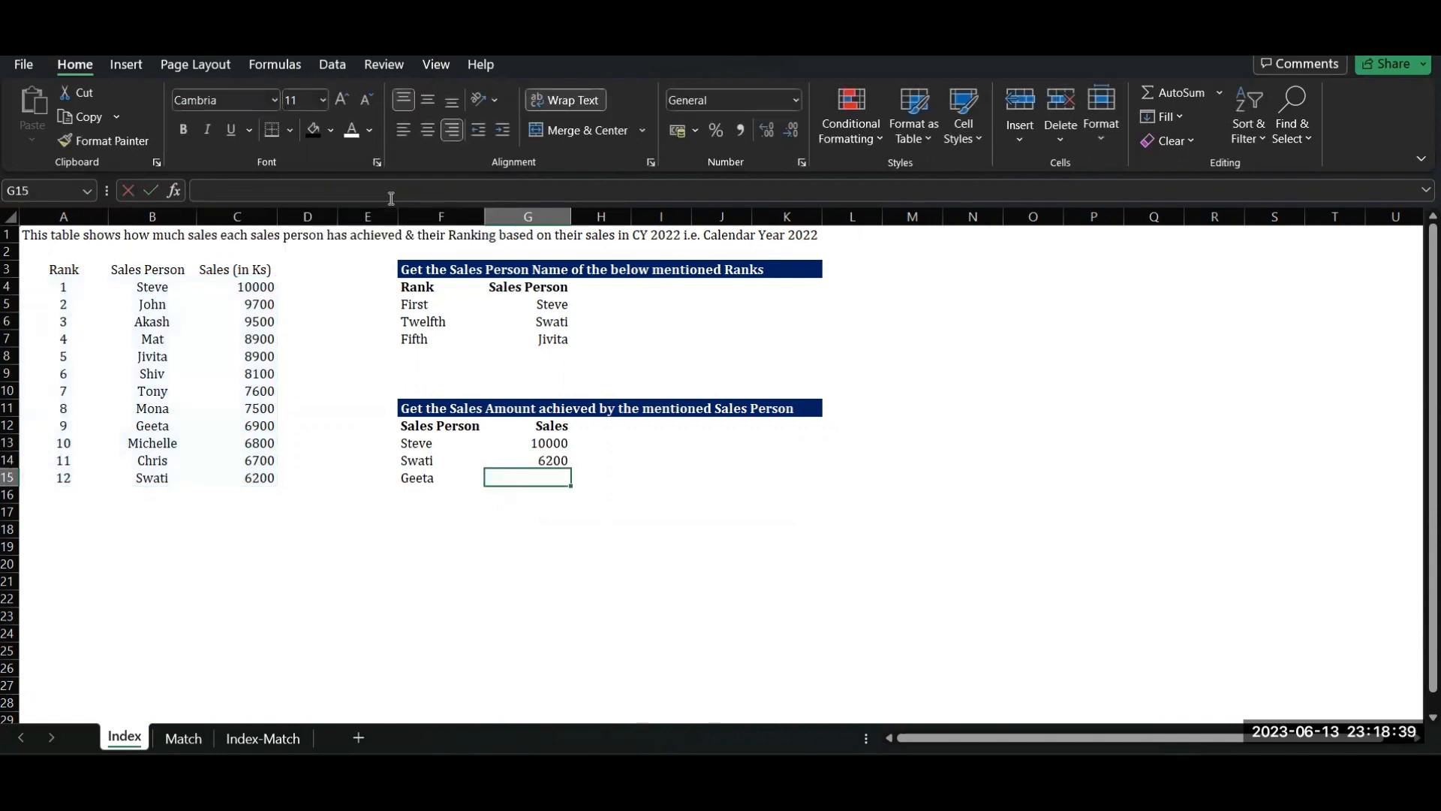
key("Up")
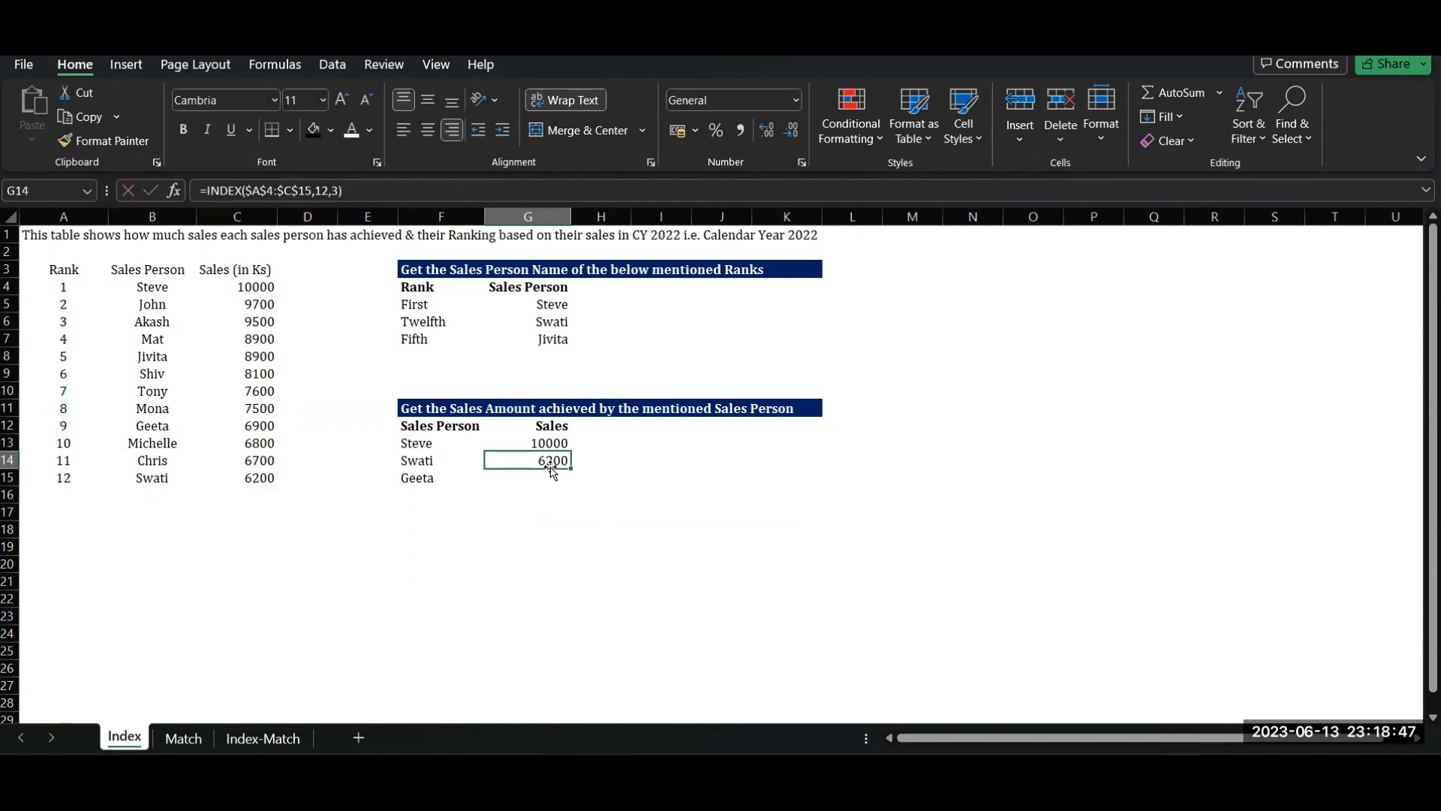
left_click(271, 483)
Copy the sales amount INDEX formula from G14 into G15 for the last listed sales person.
left_click(548, 471)
key("ctrl+c")
key("Down")
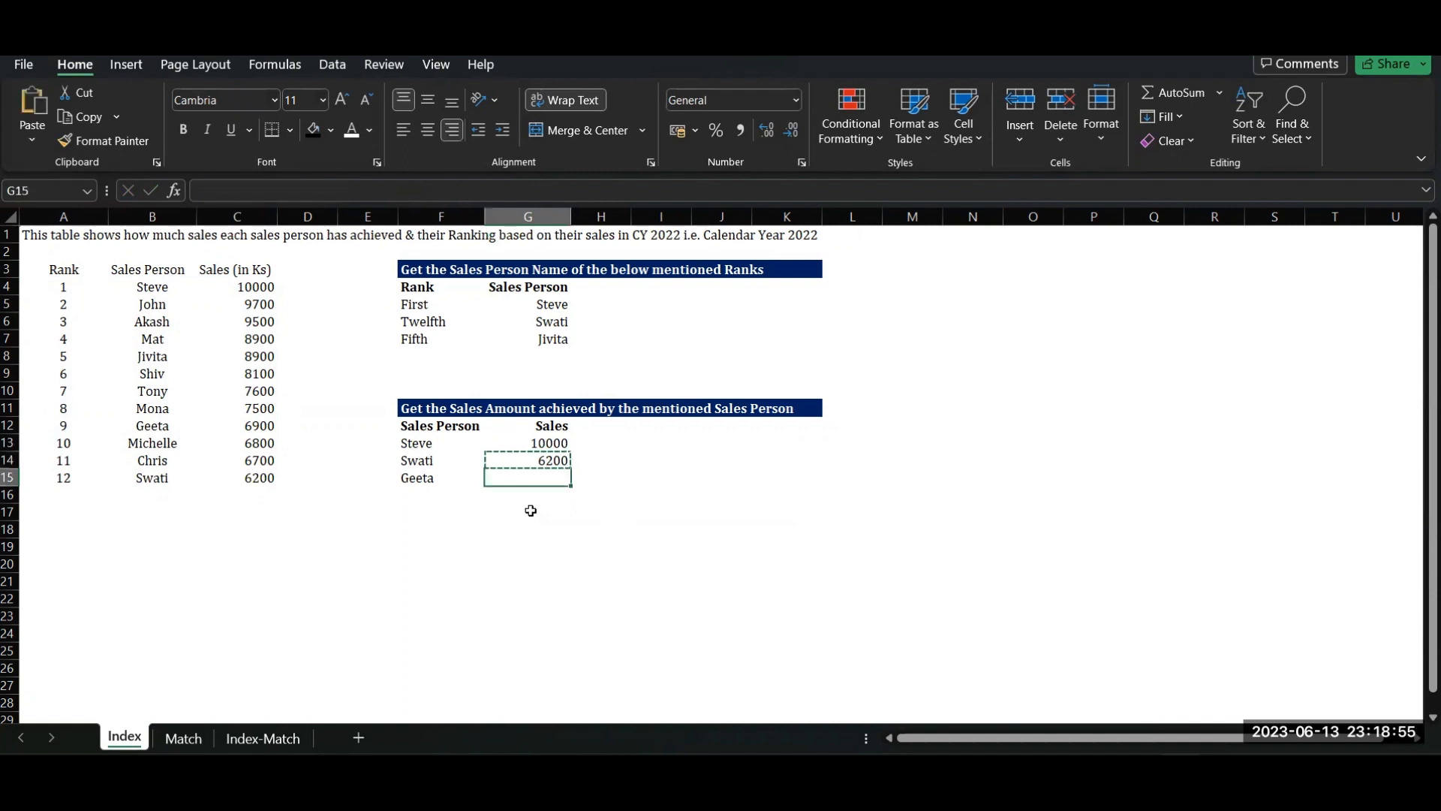
key("ctrl+v")
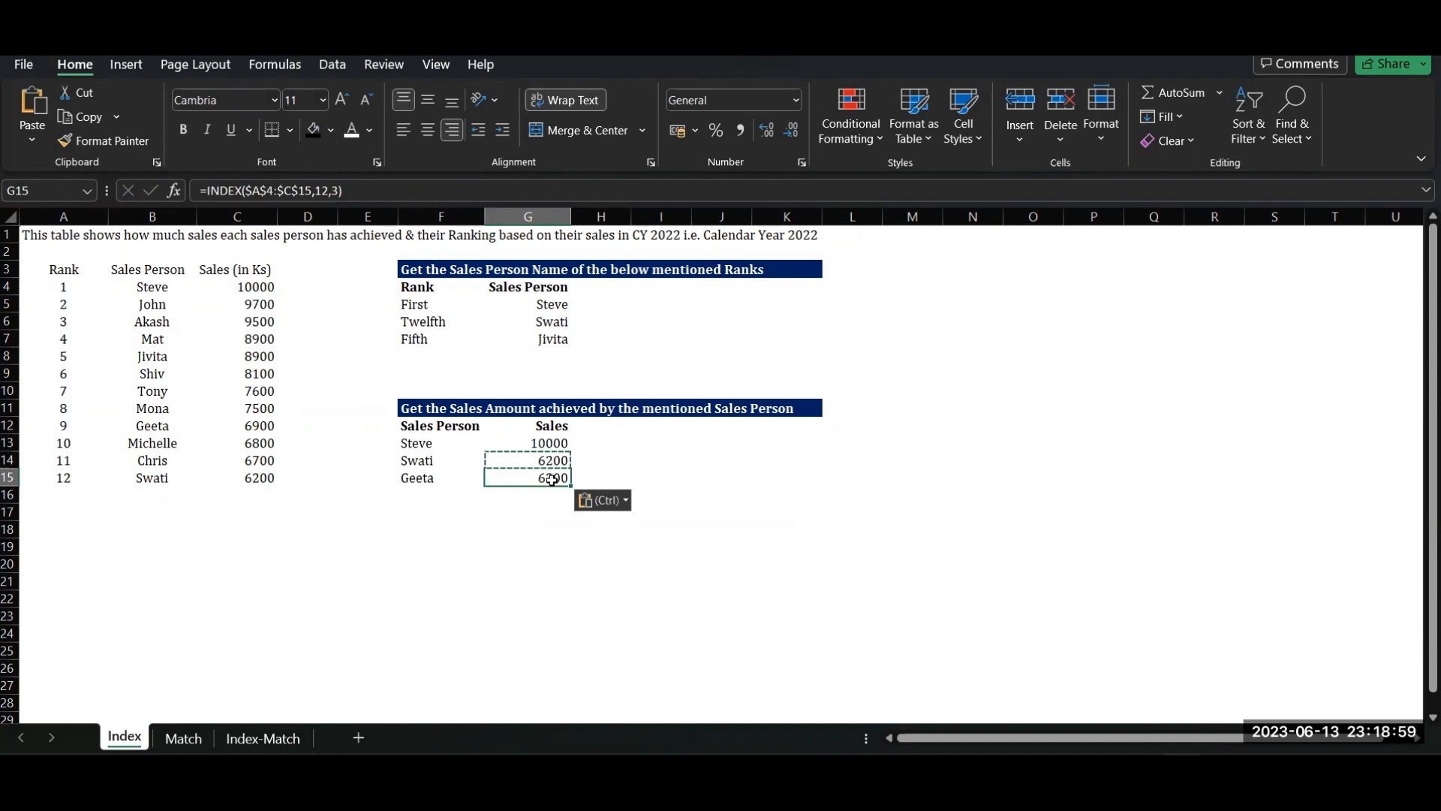
key("Escape")
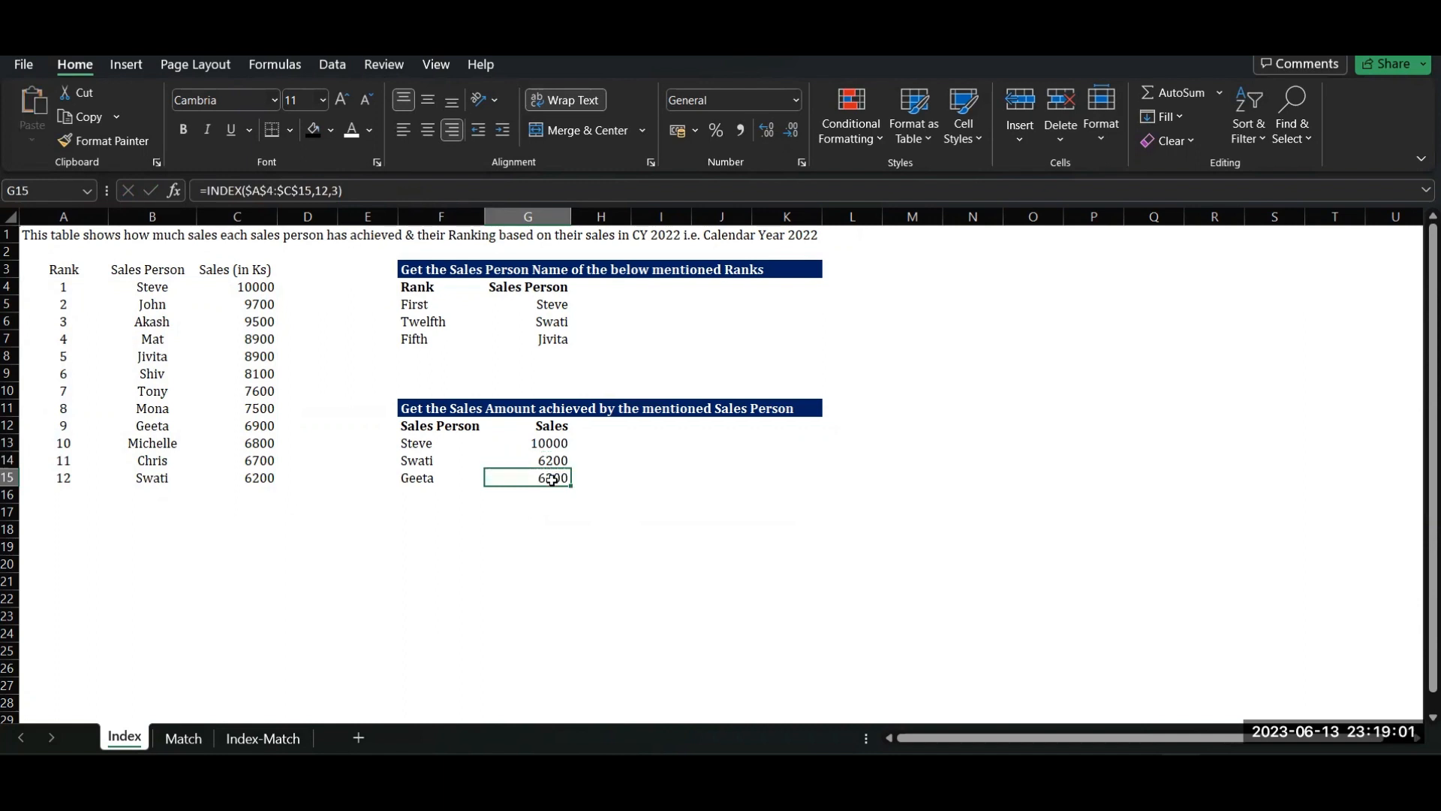
Set the row number in G15's INDEX formula to 9 and check the result against the rank 9 row of the table.
double_click(553, 479)
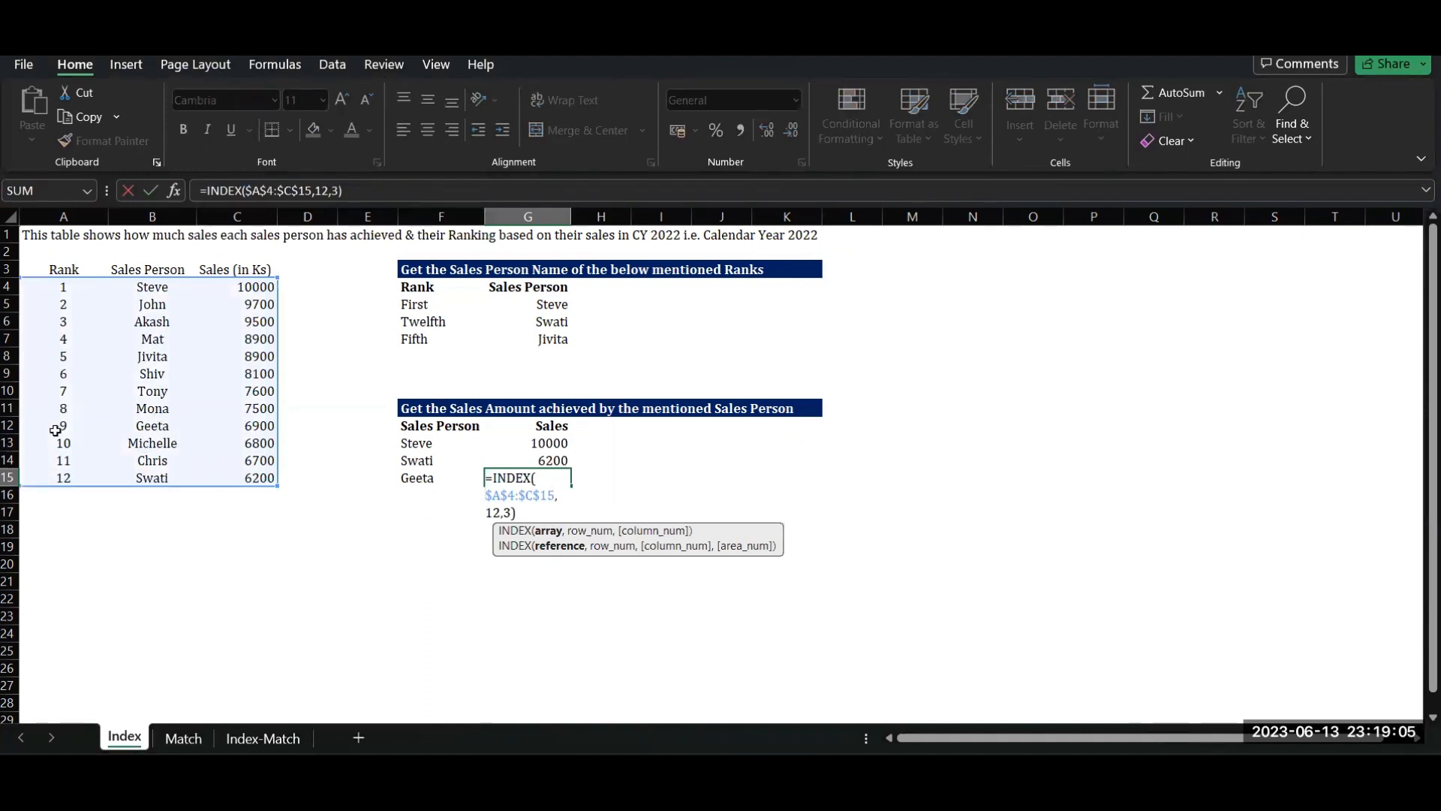
left_click(499, 514)
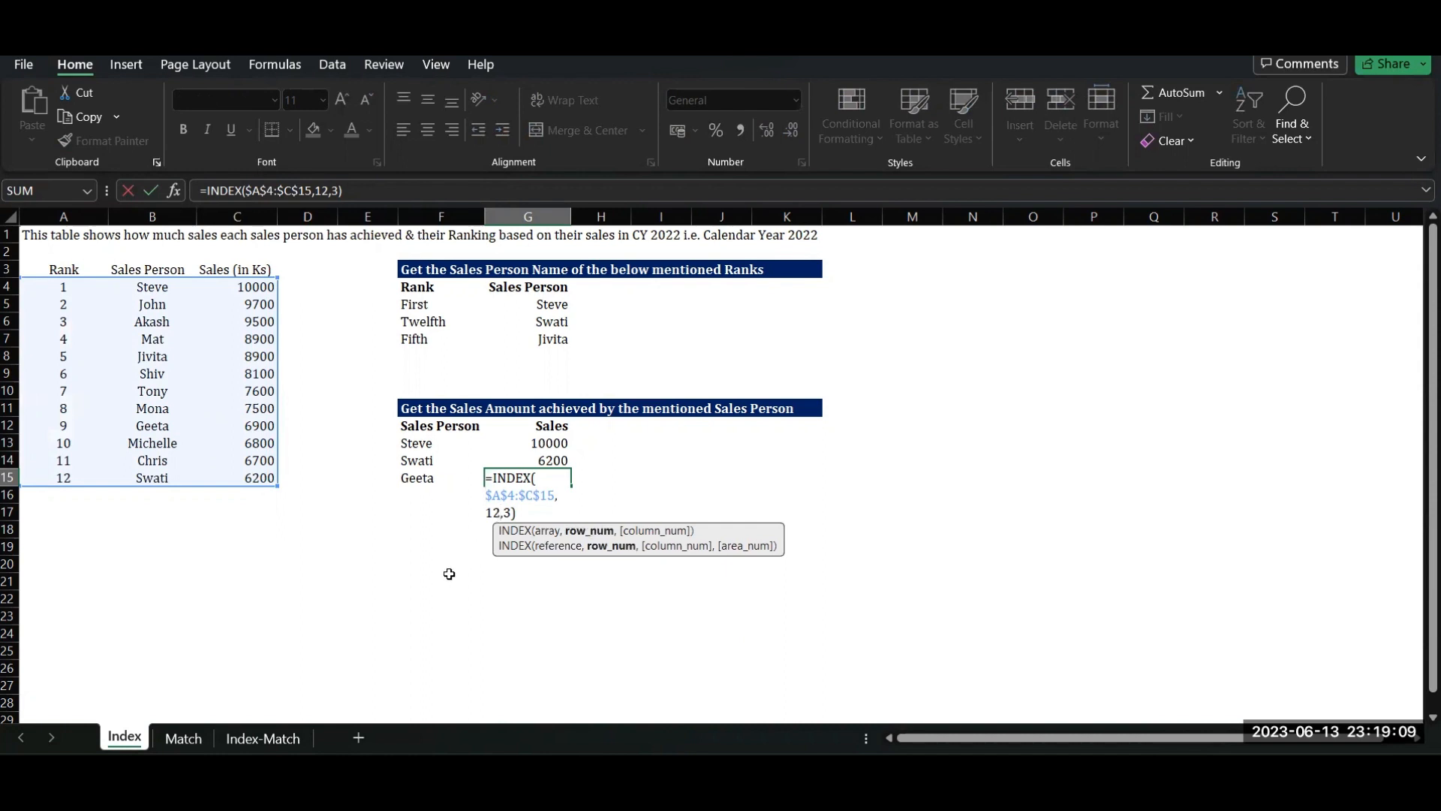
key("BackSpace")
key("BackSpace")
type("9")
key("Return")
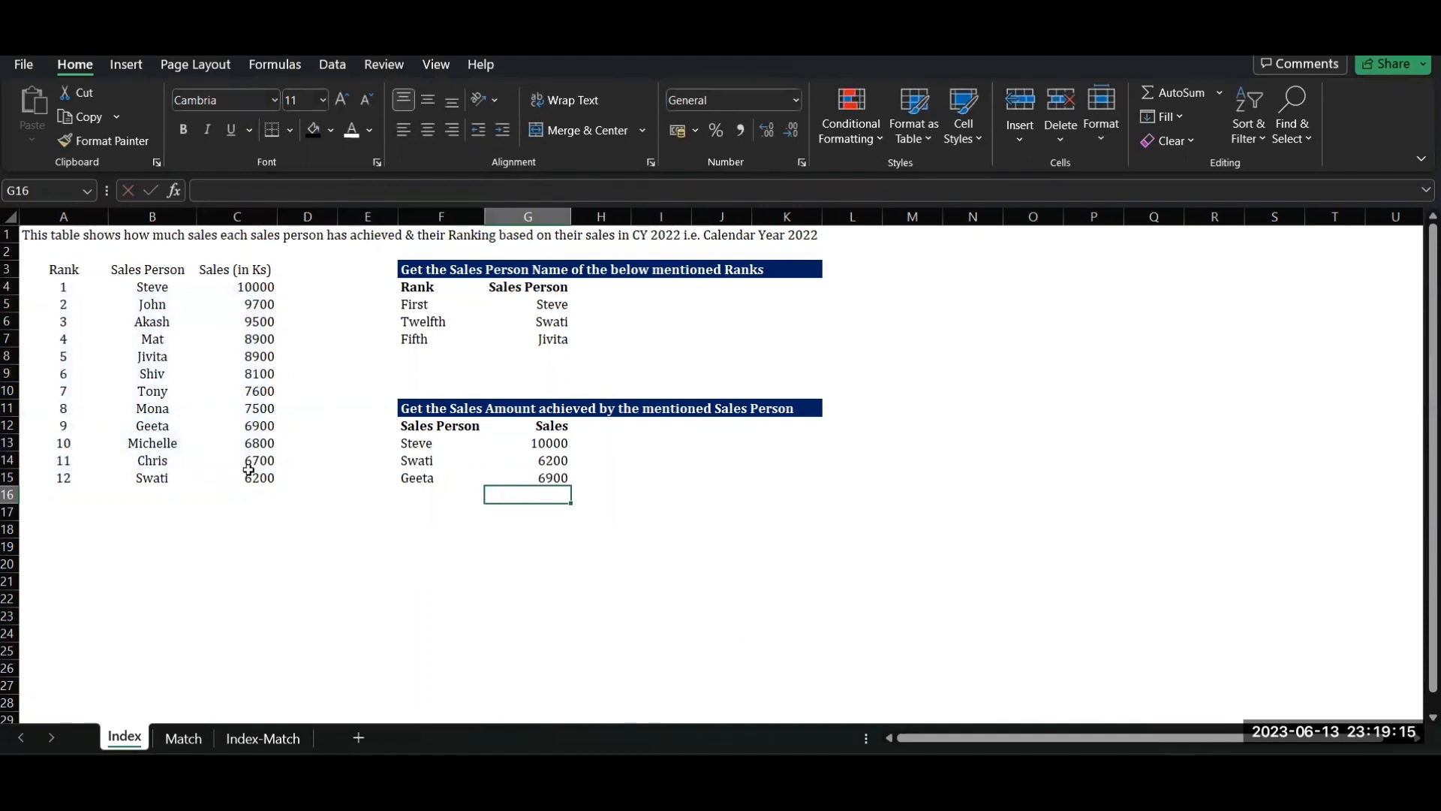
left_click_drag(65, 426, 252, 432)
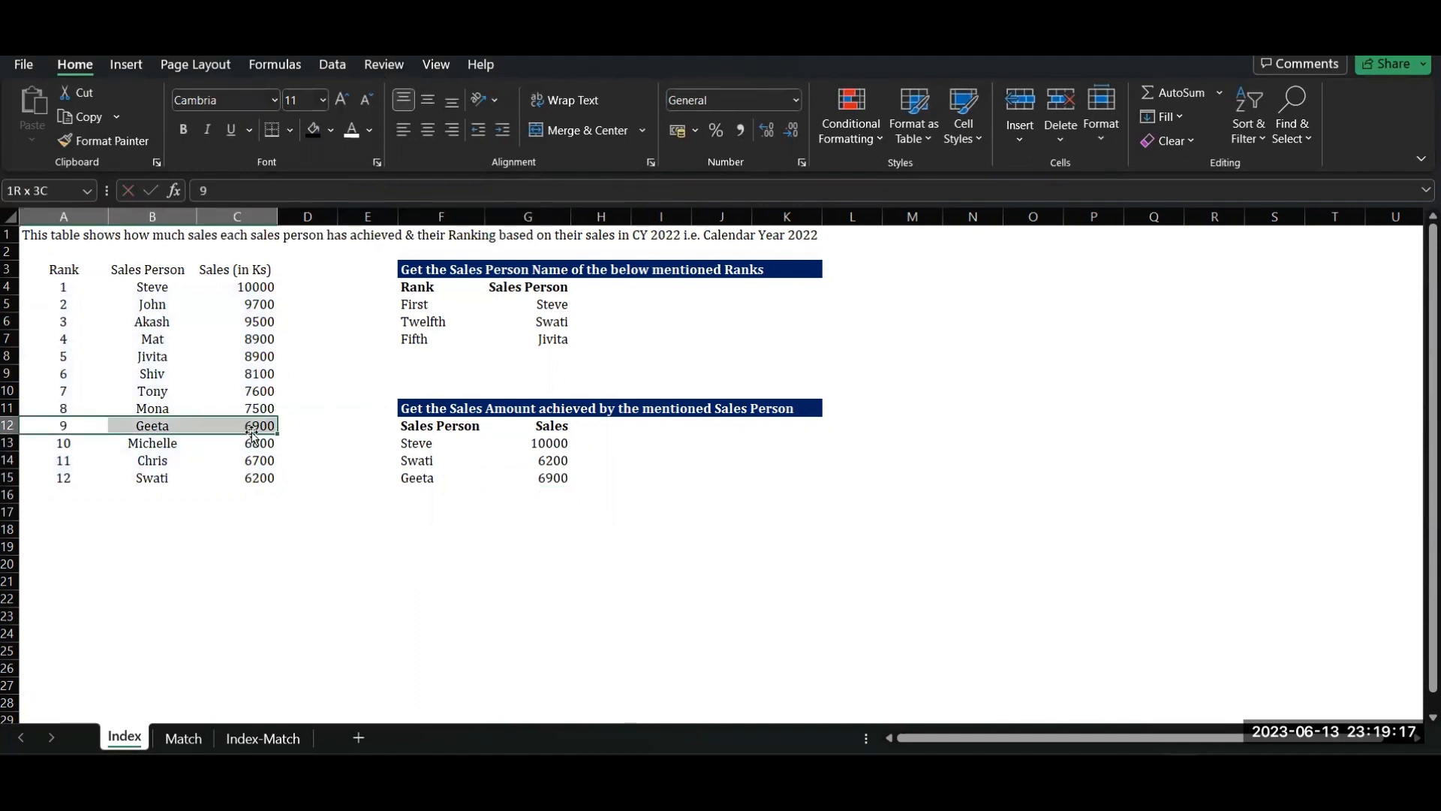
left_click(556, 479)
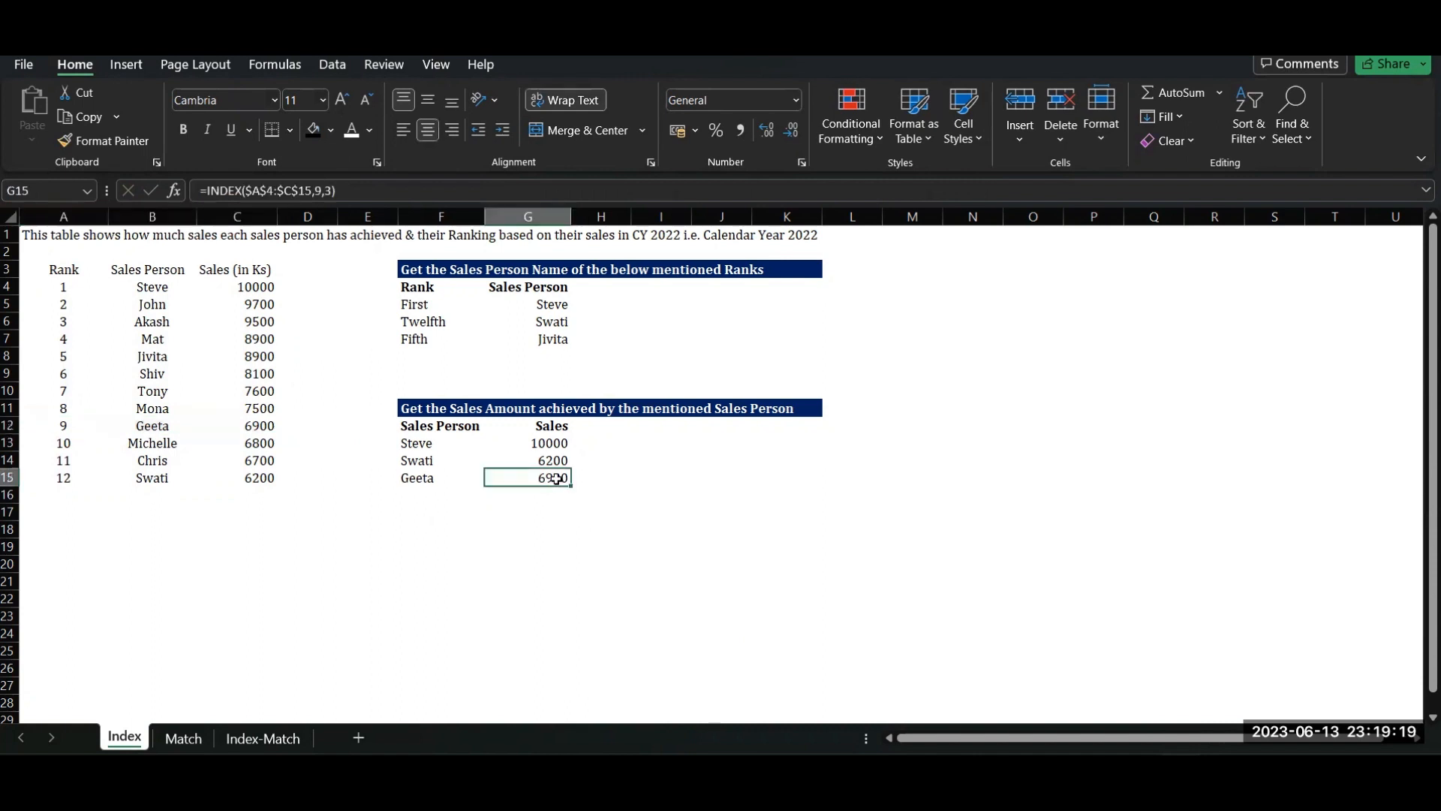
left_click(575, 578)
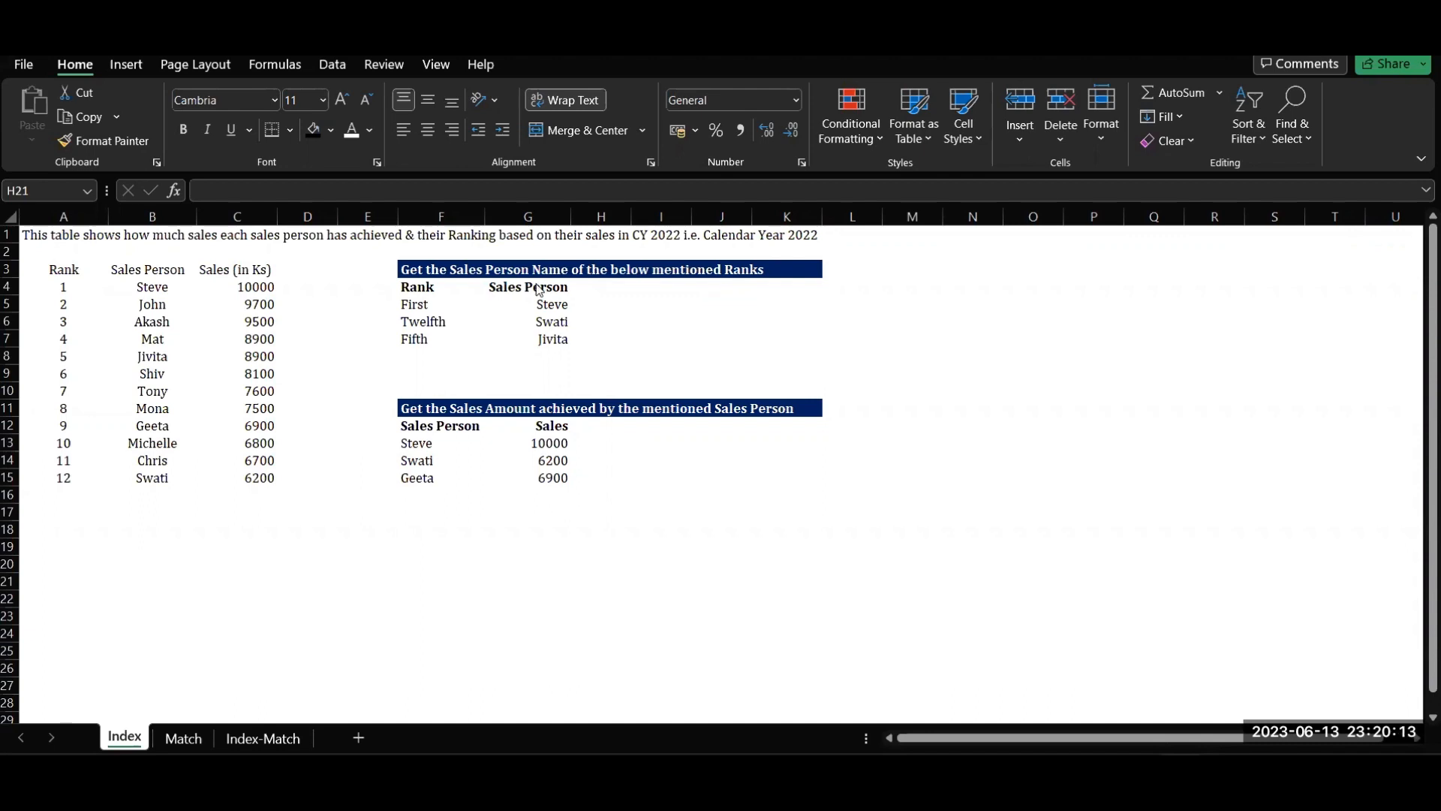
Review the row number arguments of the INDEX formulas in G5 and G6 against the First rank label in F5.
left_click(552, 305)
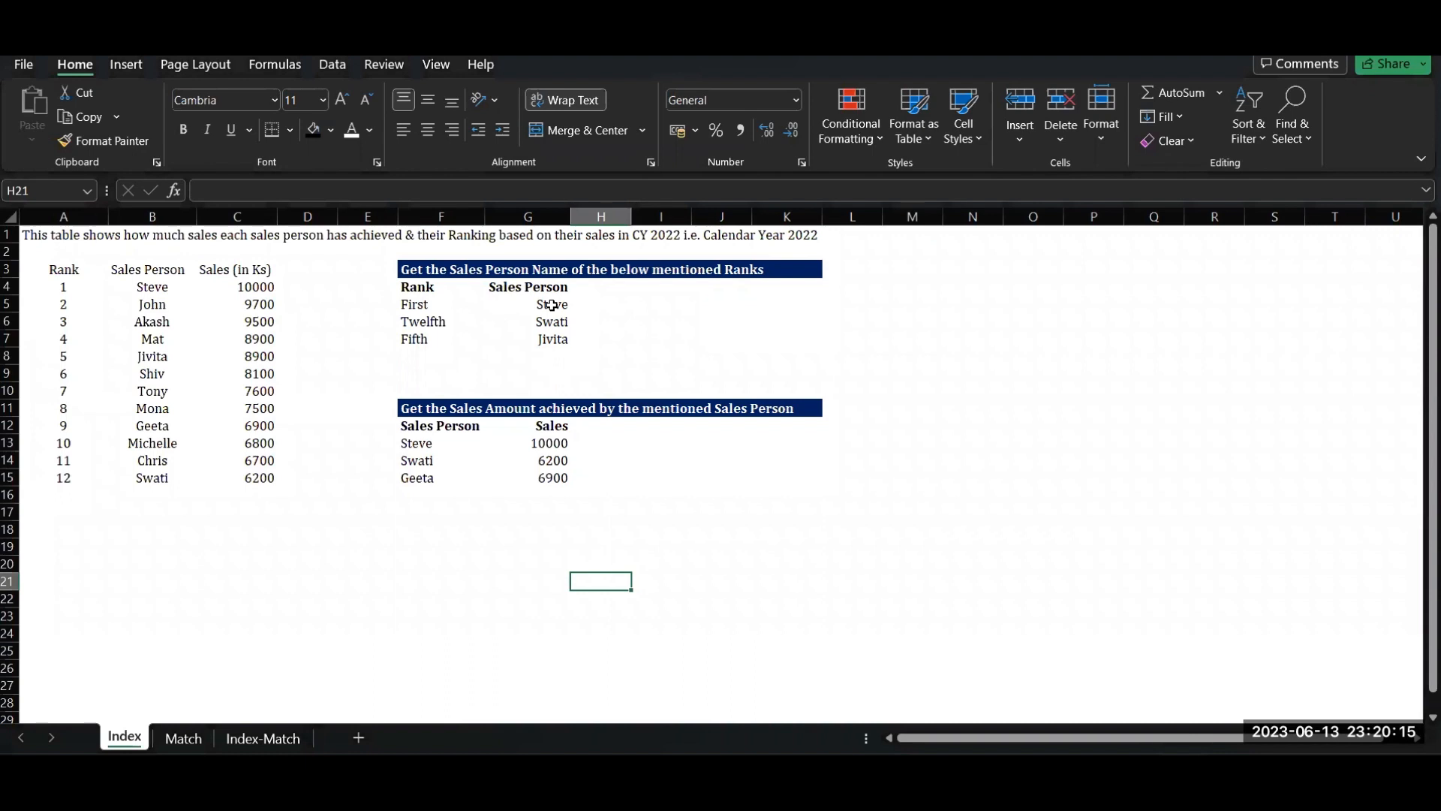
left_click(552, 305)
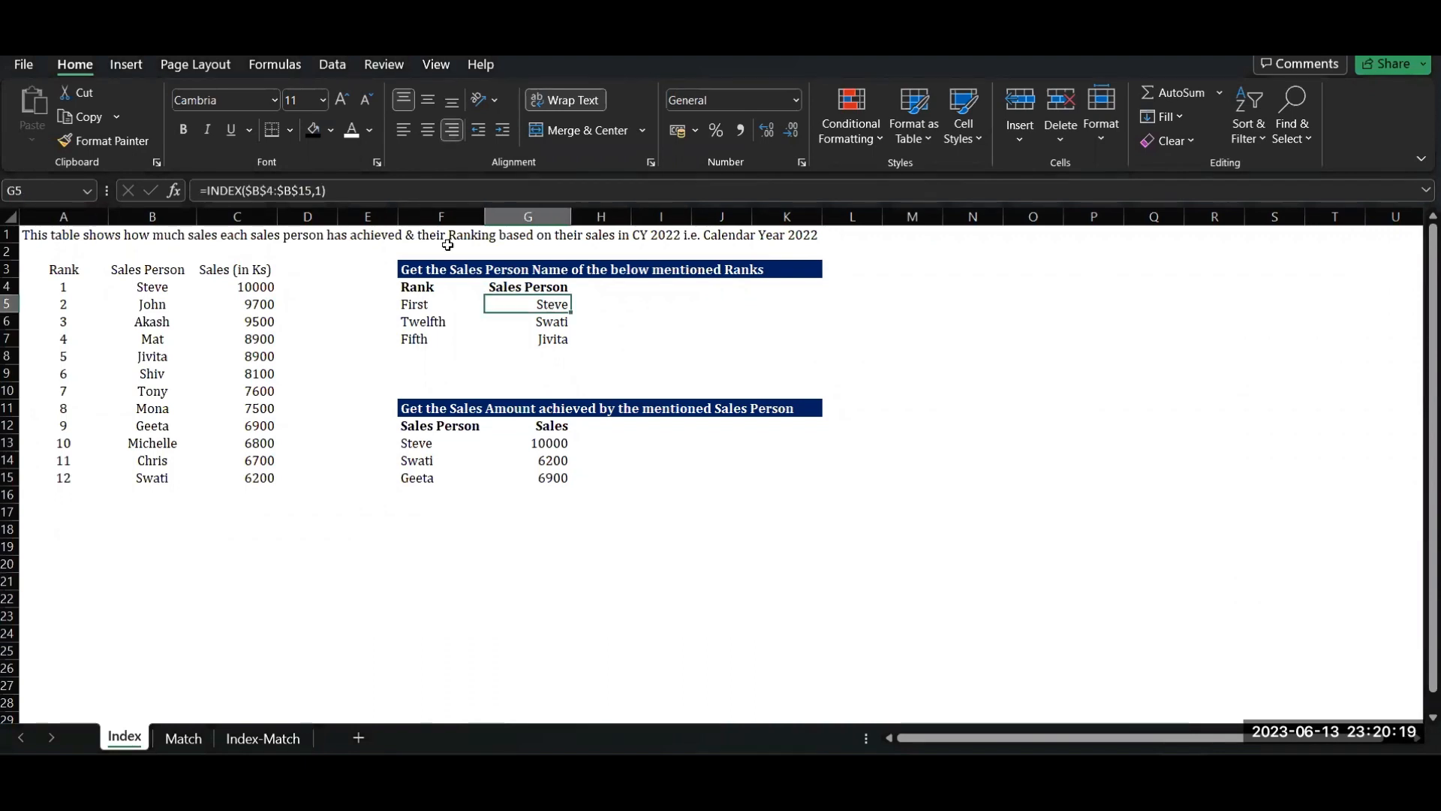
left_click(321, 191)
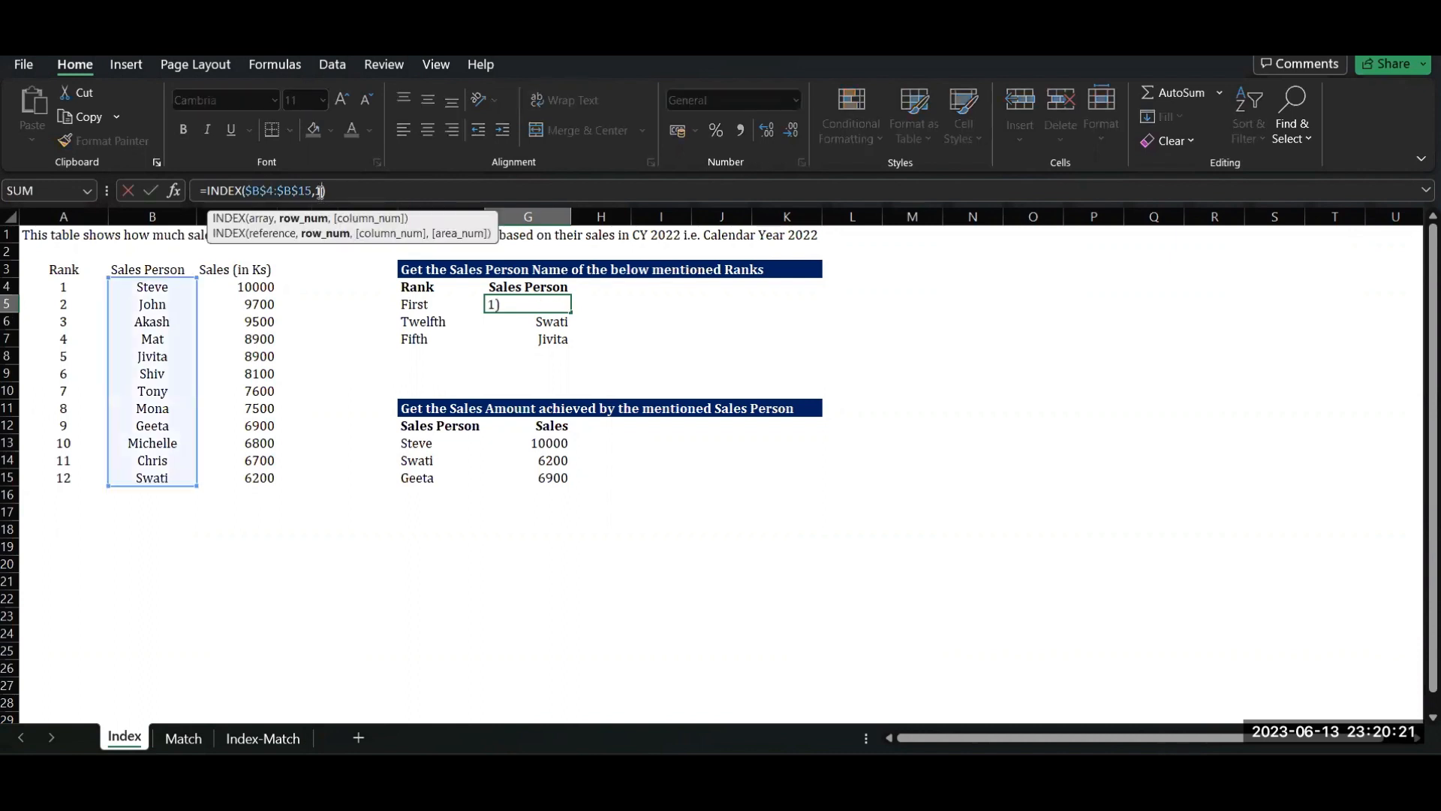
left_click(548, 322)
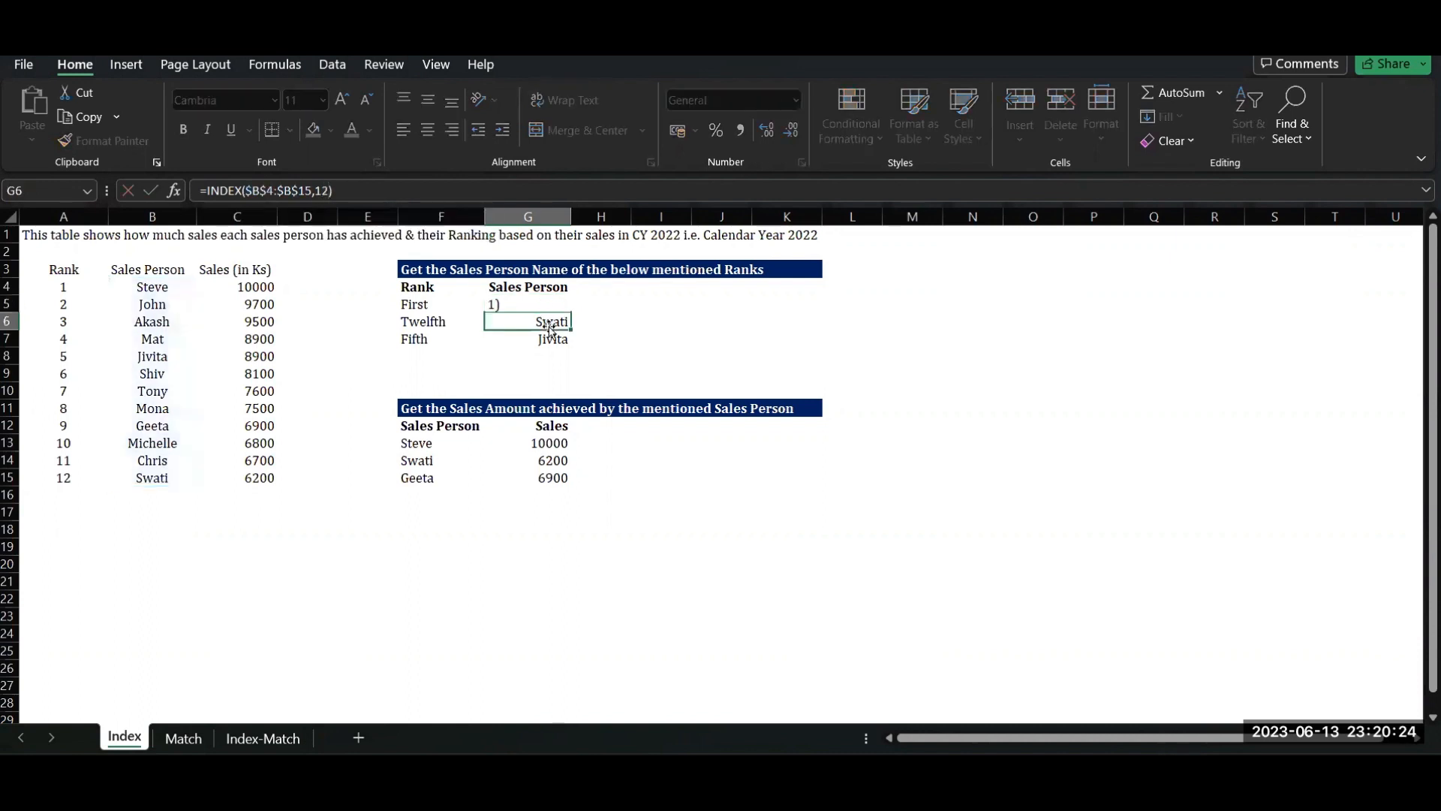
left_click(418, 307)
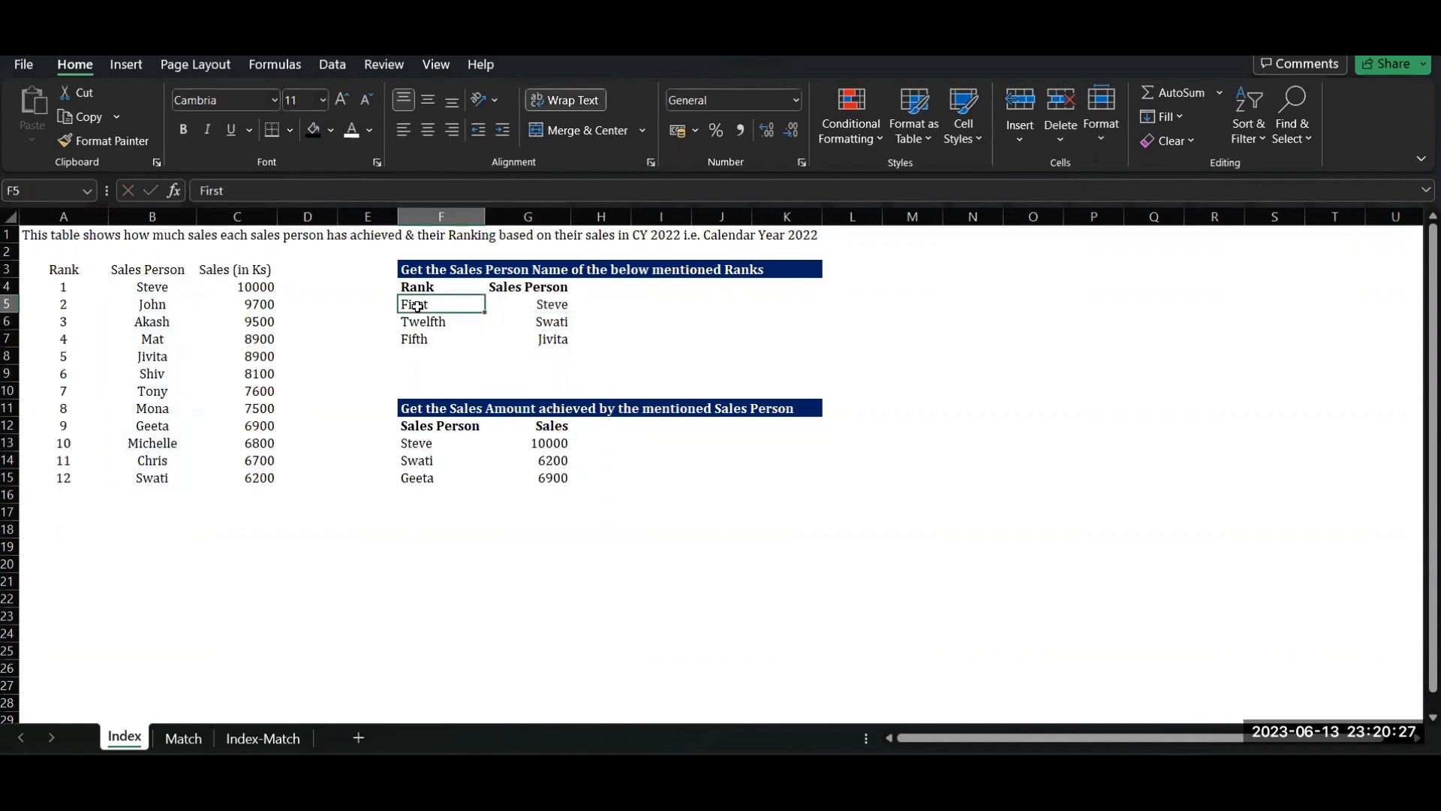
left_click(555, 307)
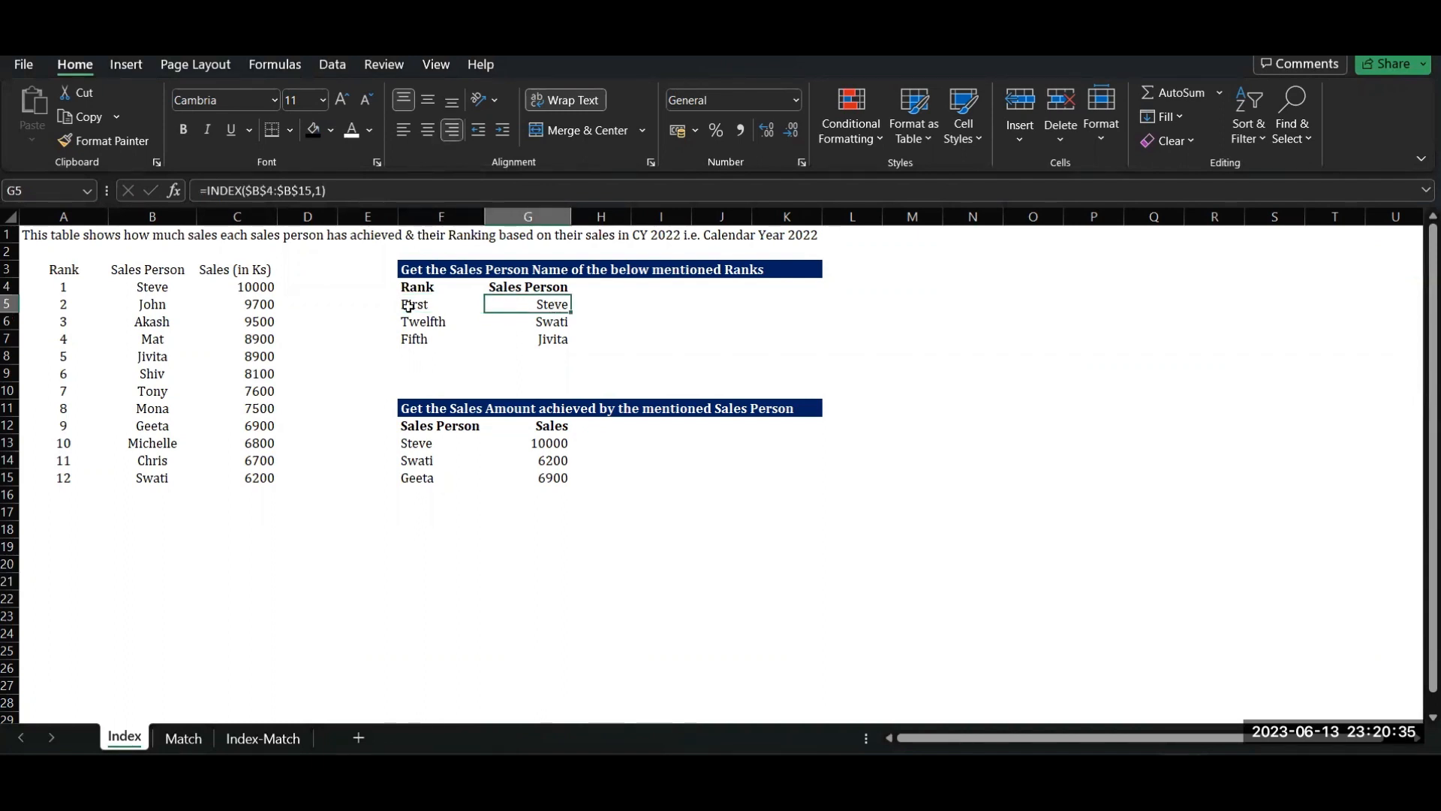
Review the rank table and the row number argument of the INDEX formula in G6 against the Twelfth label and the rank 12 row.
left_click(57, 288)
left_click_drag(169, 367, 272, 481)
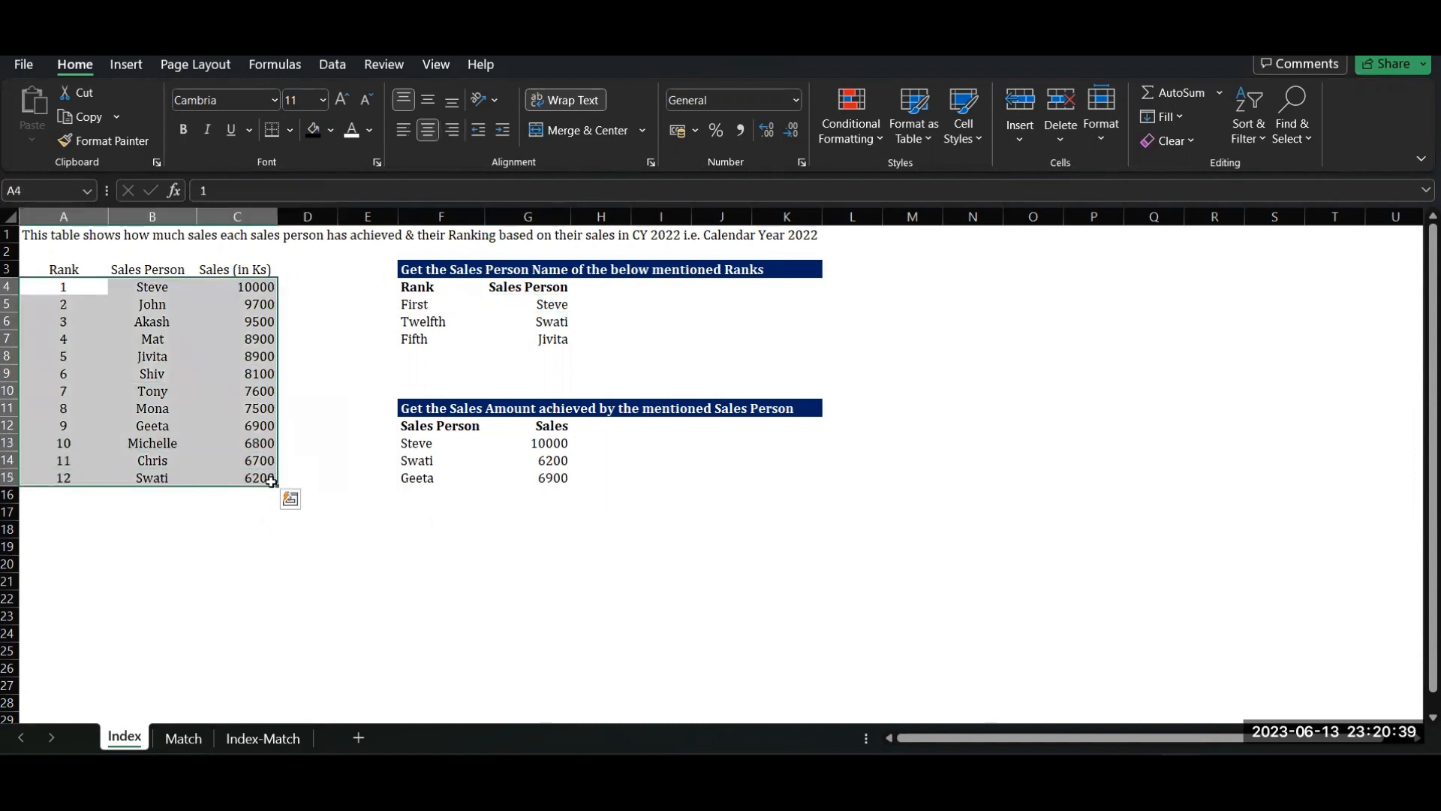
left_click(406, 323)
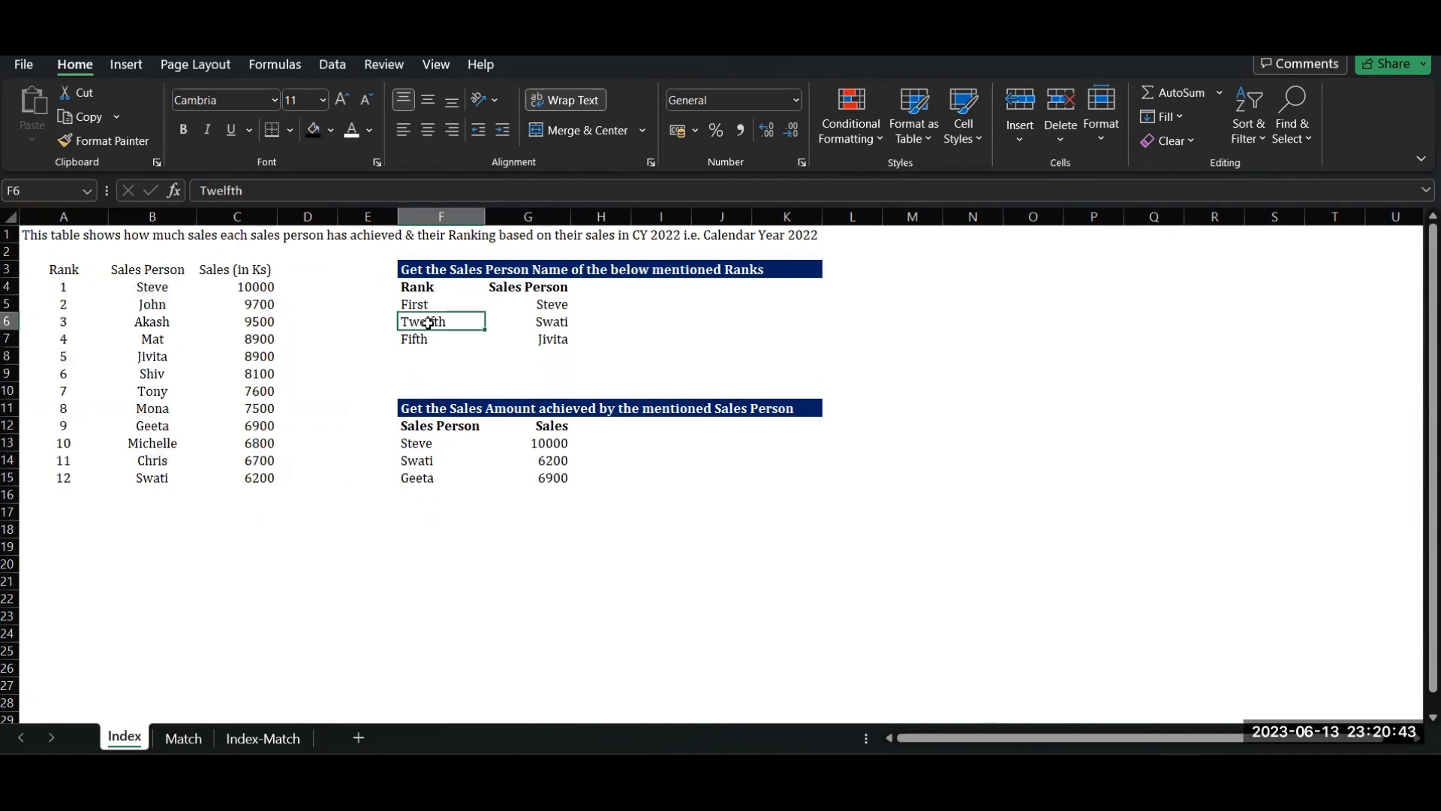
left_click_drag(52, 481, 230, 495)
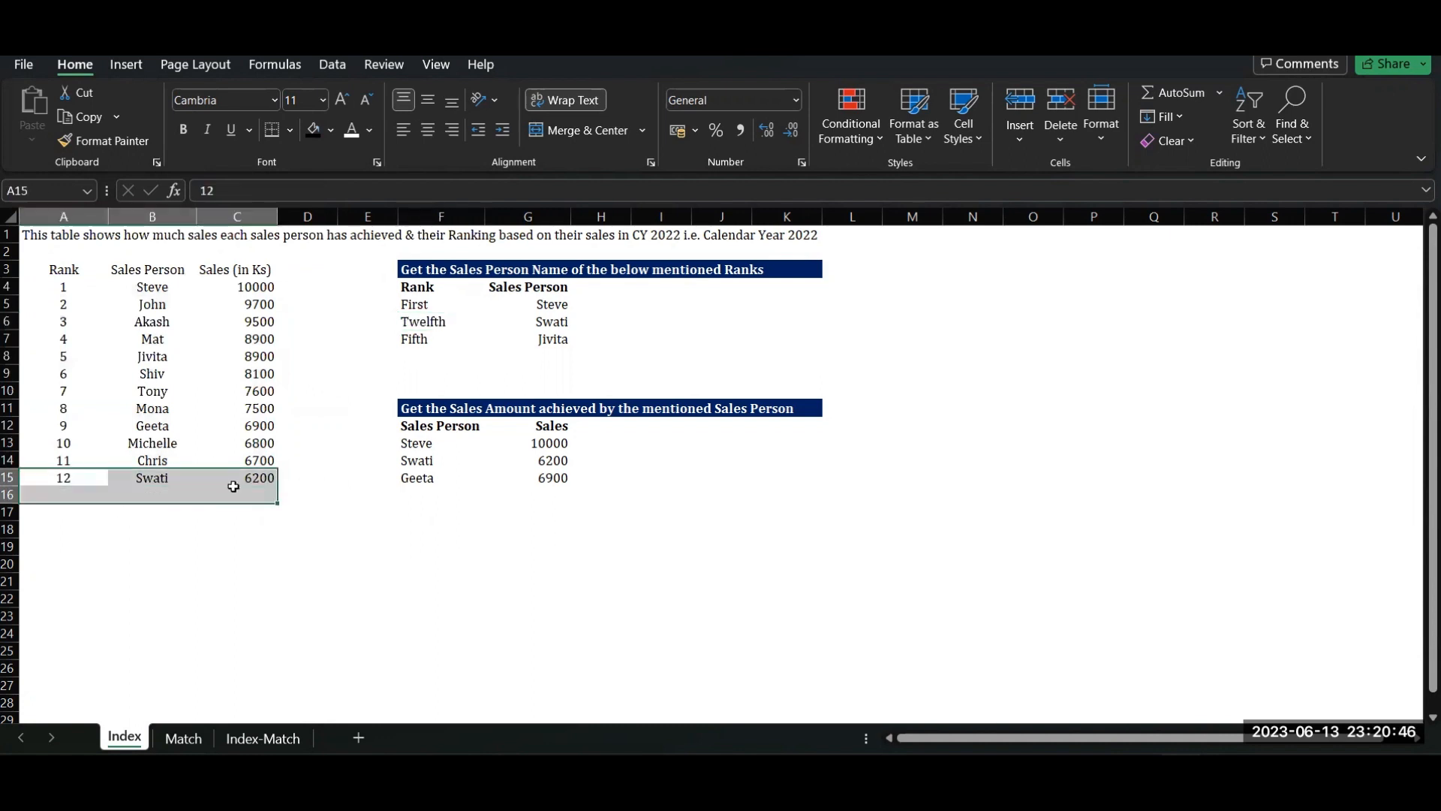
double_click(543, 321)
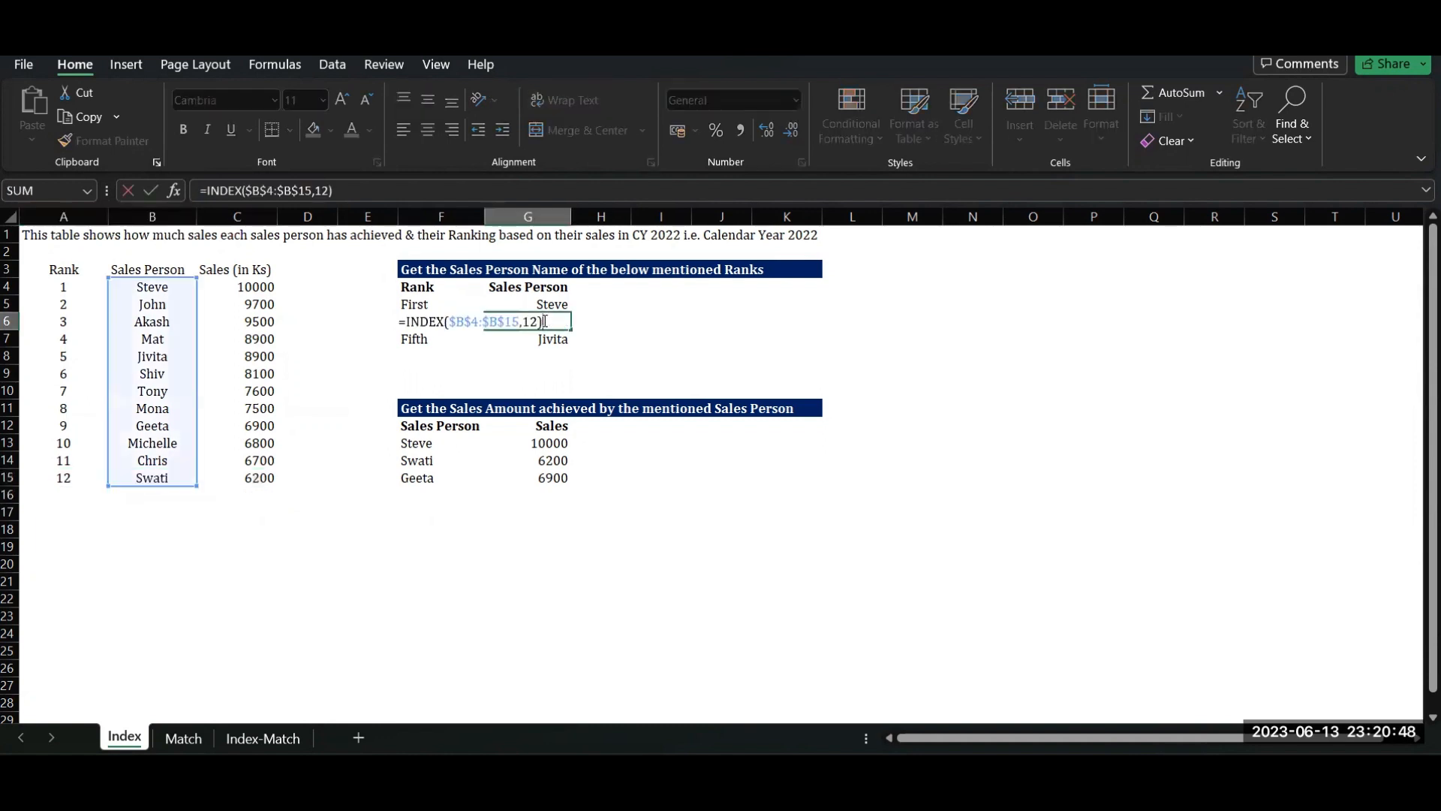
left_click(321, 193)
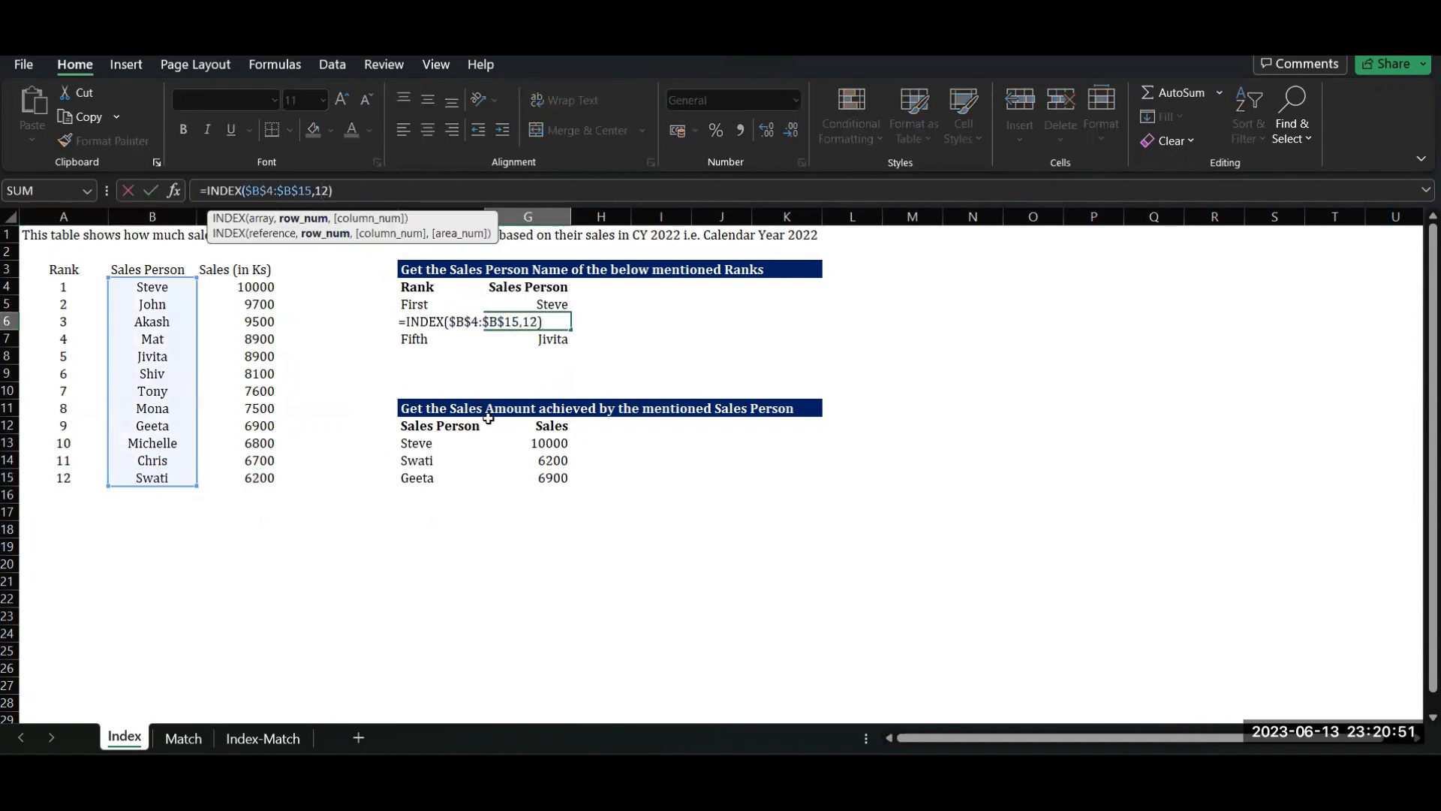
Examine the sales amount INDEX formulas in G15 and G13, including the row and column number arguments in G13, leaving them unedited.
left_click(534, 475)
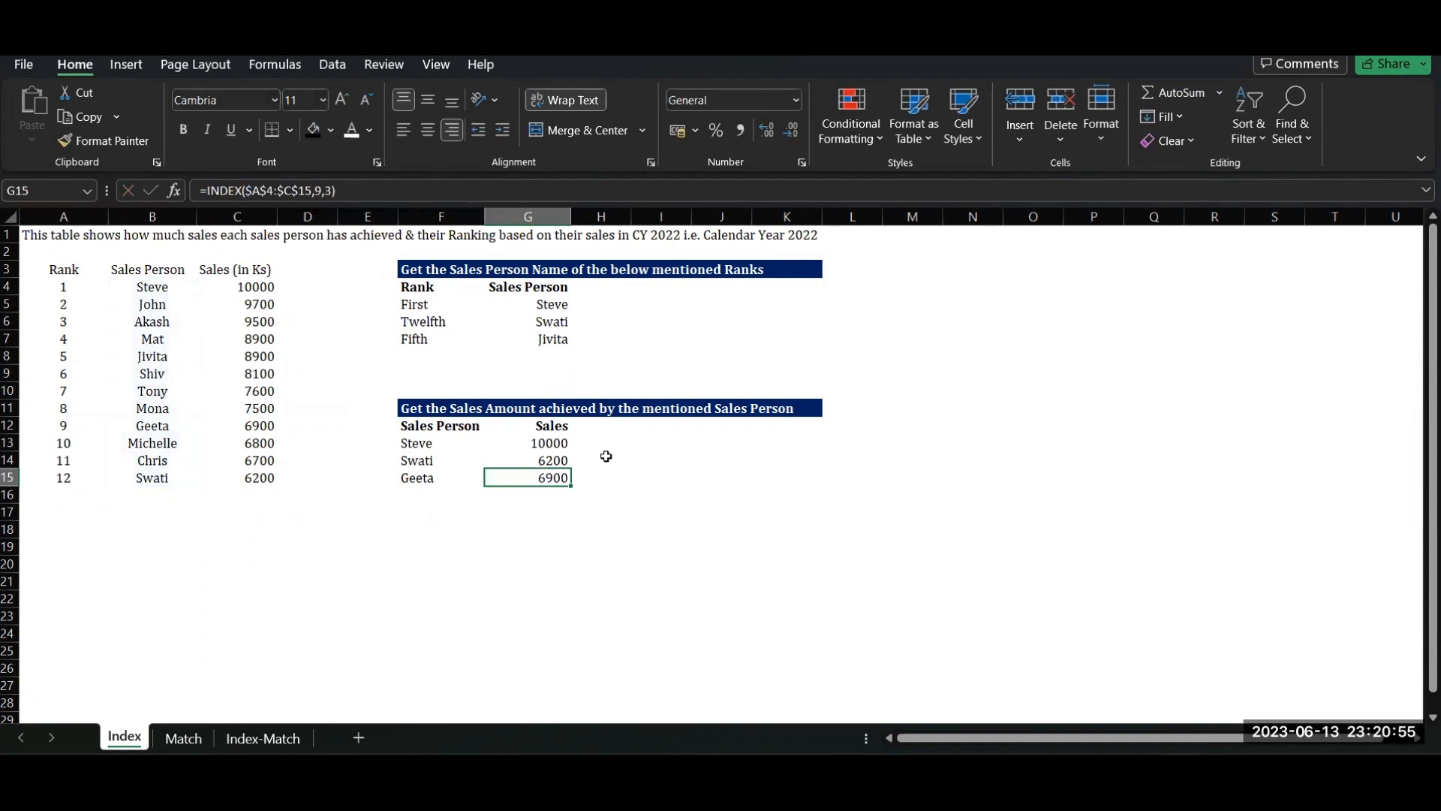
left_click(556, 446)
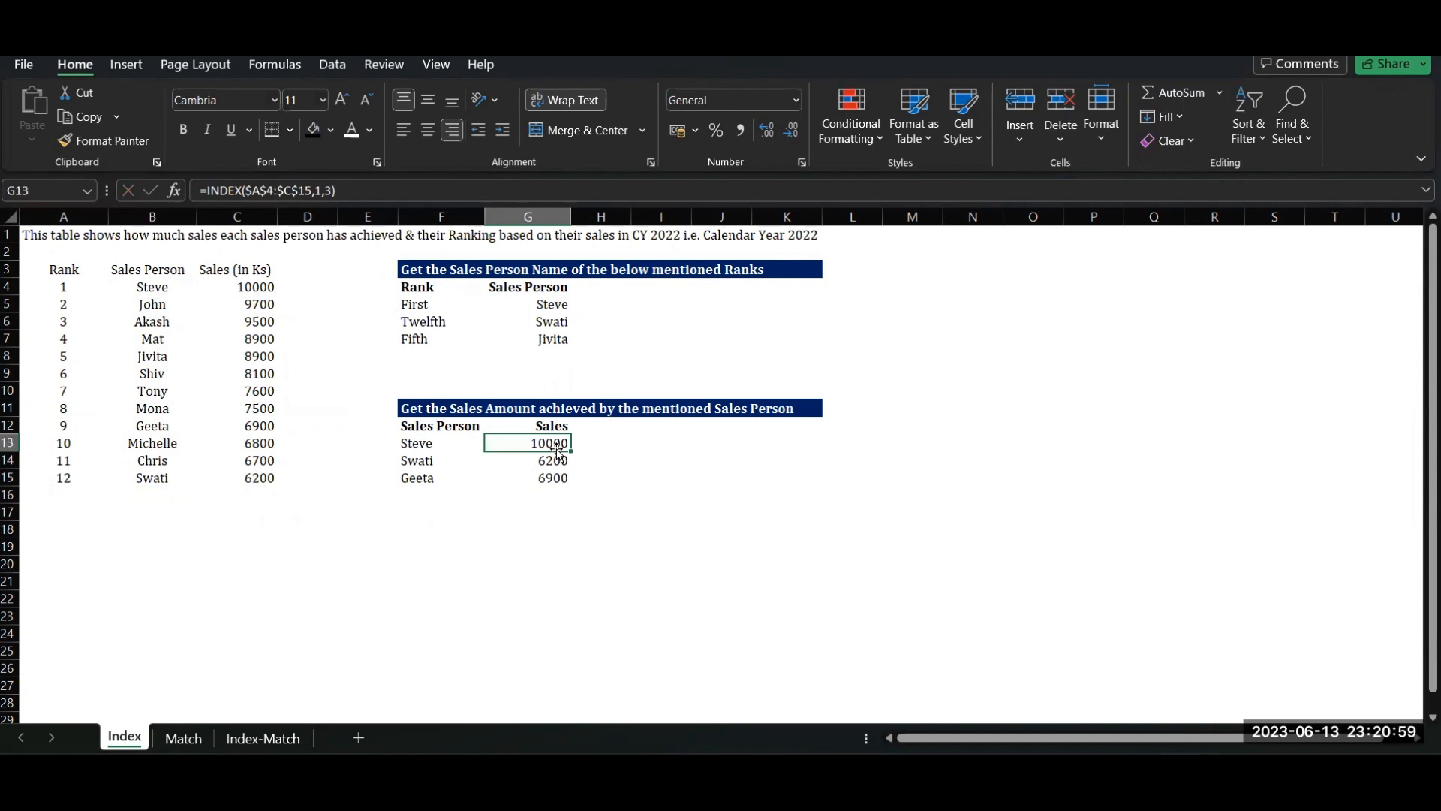
left_click_drag(404, 445, 418, 495)
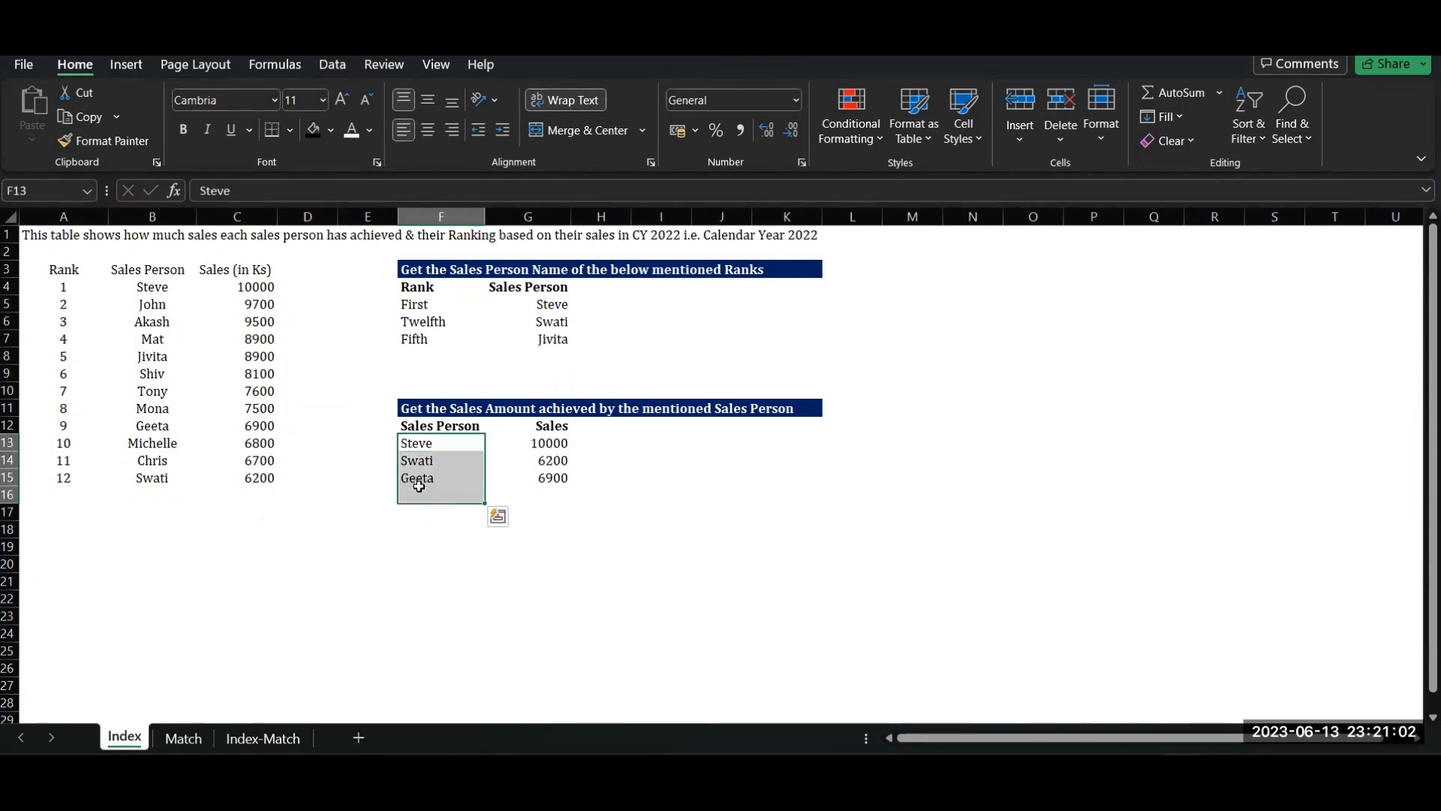
left_click(554, 443)
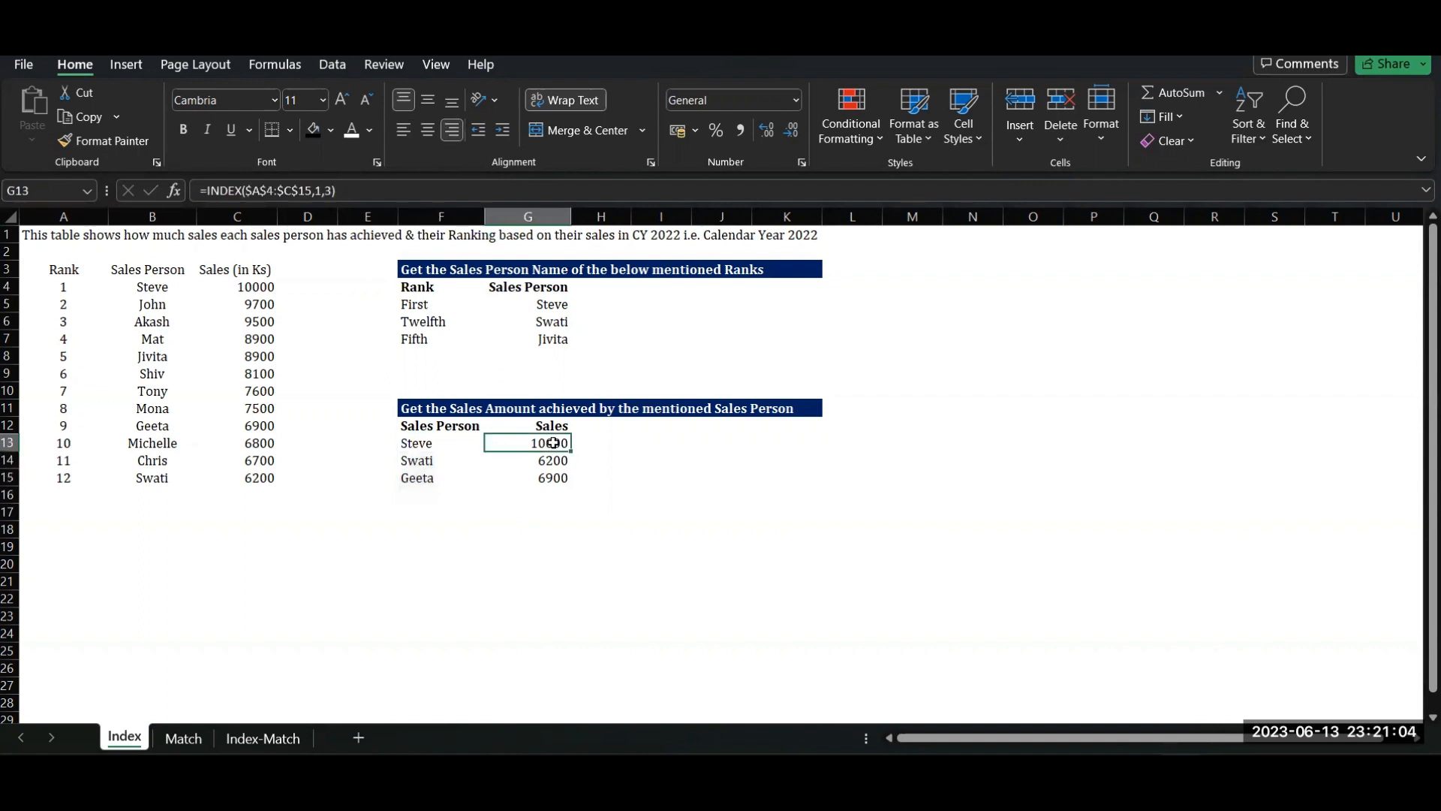
double_click(320, 190)
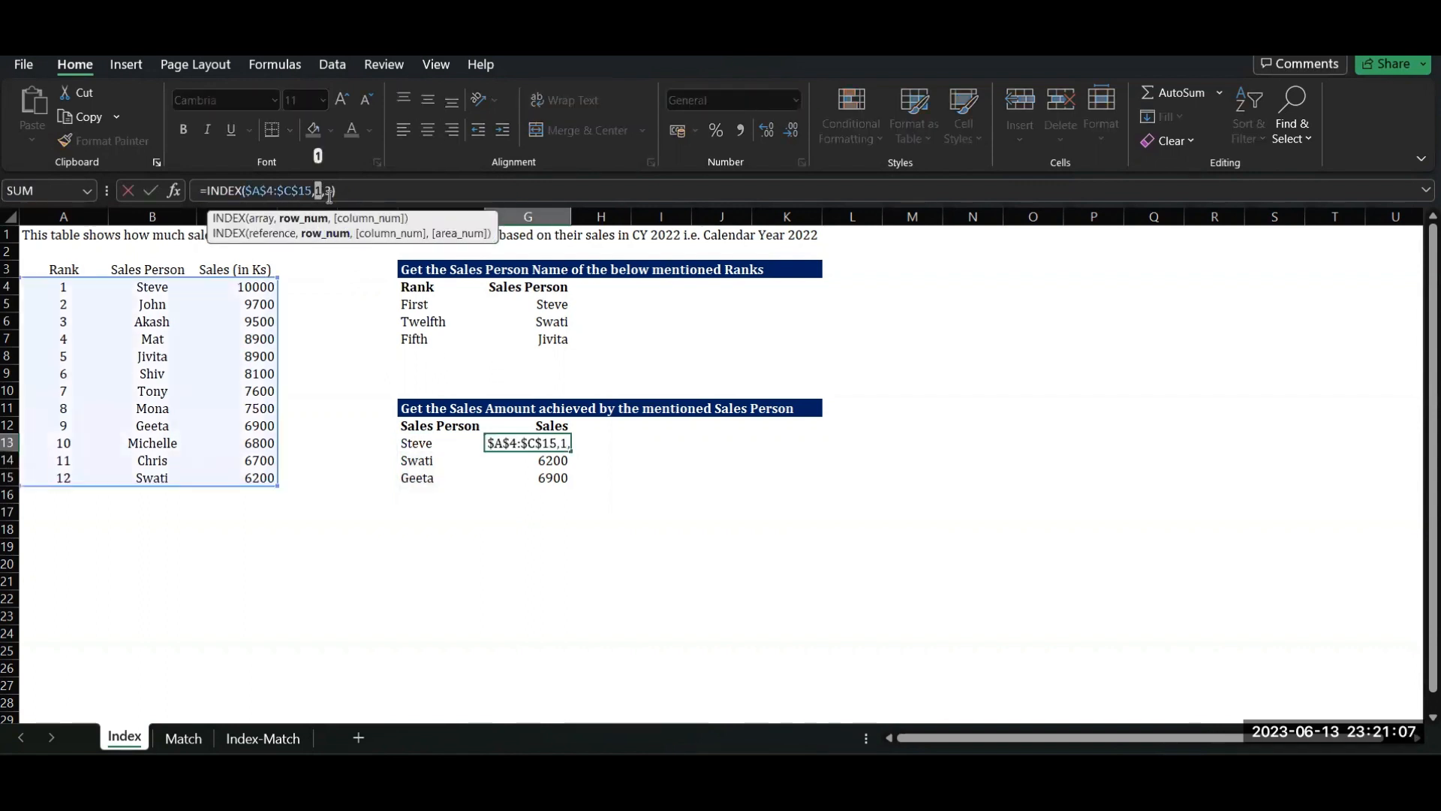
left_click(326, 191)
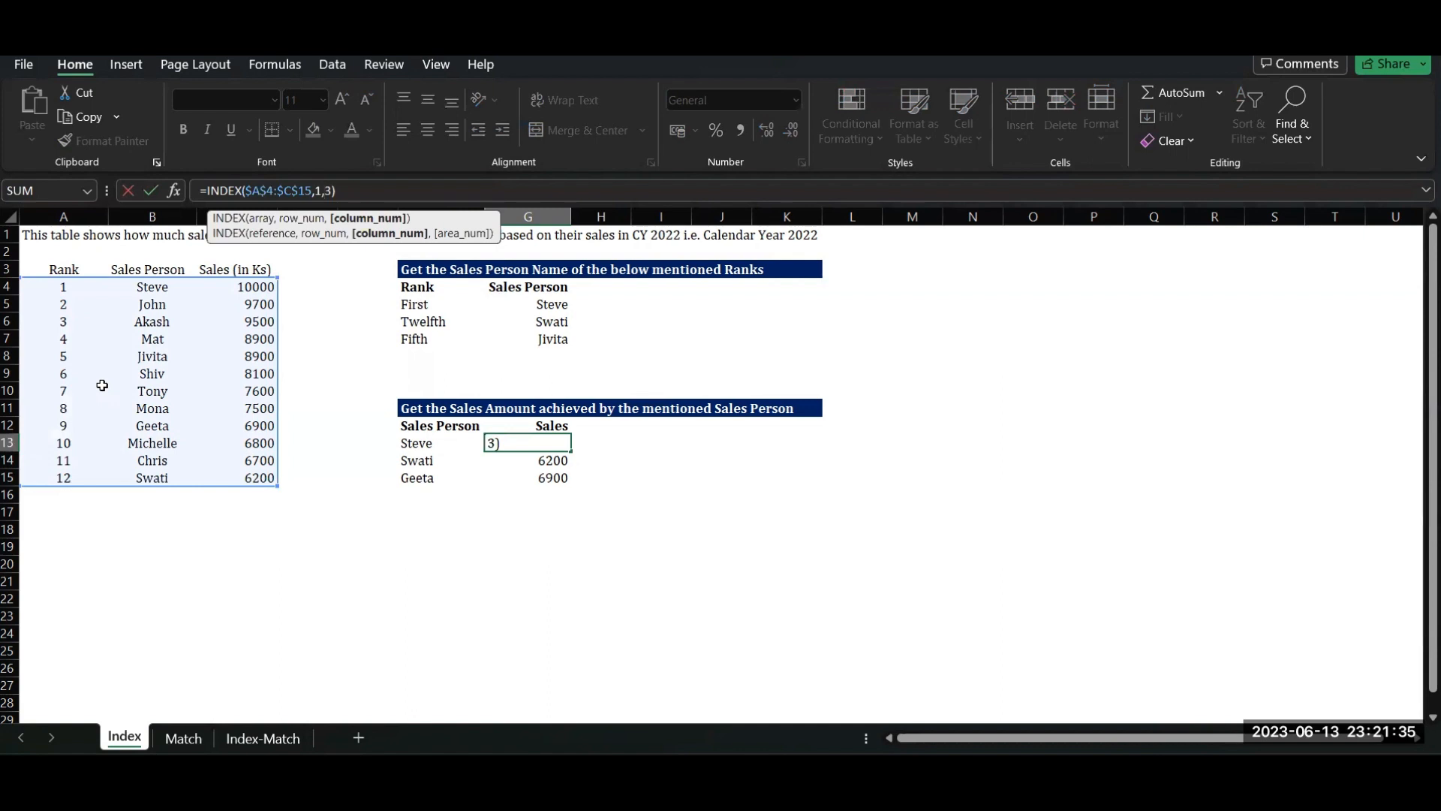
left_click(319, 550)
key("Escape")
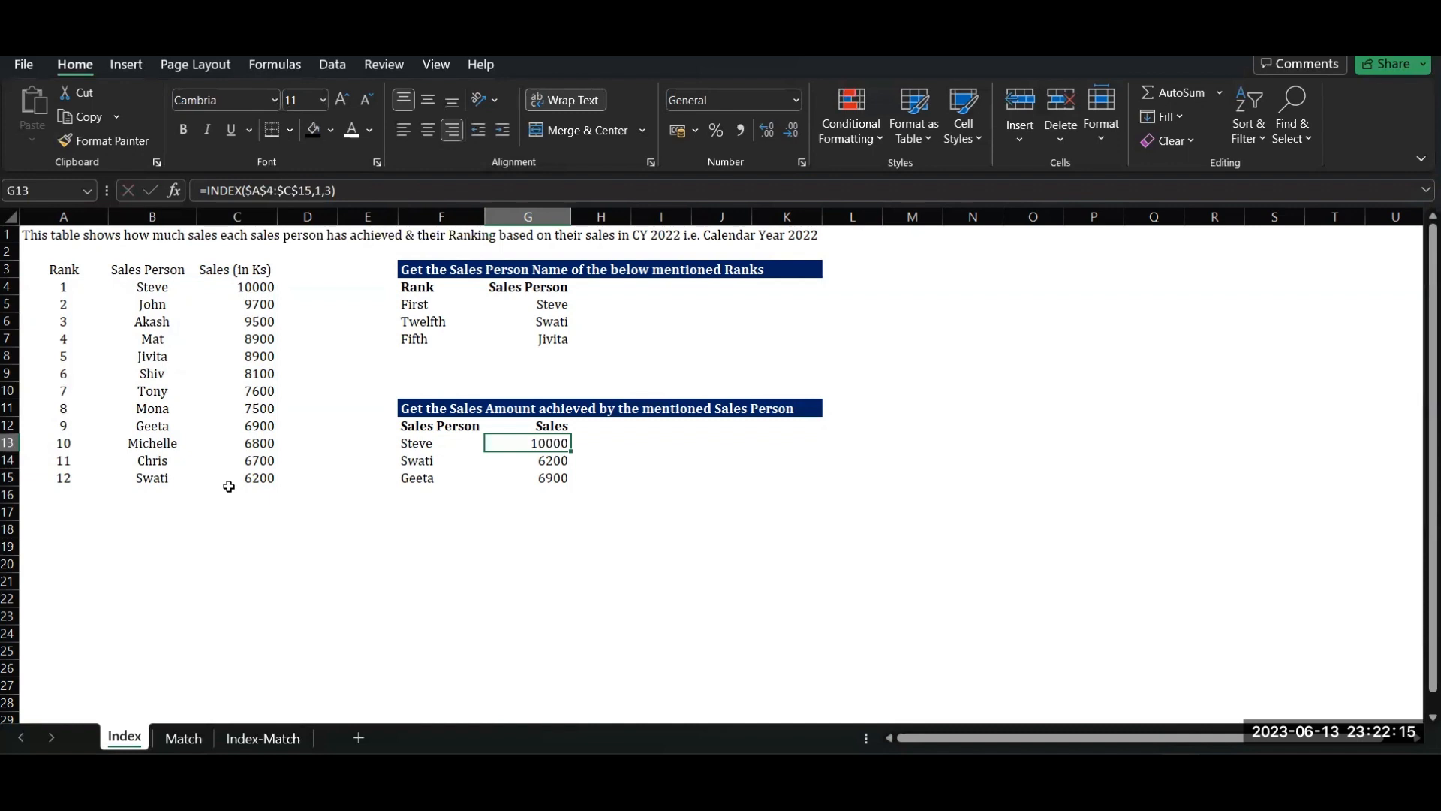
Go to the Match sheet and review its sales table and the first listed sales person in F5.
left_click(183, 737)
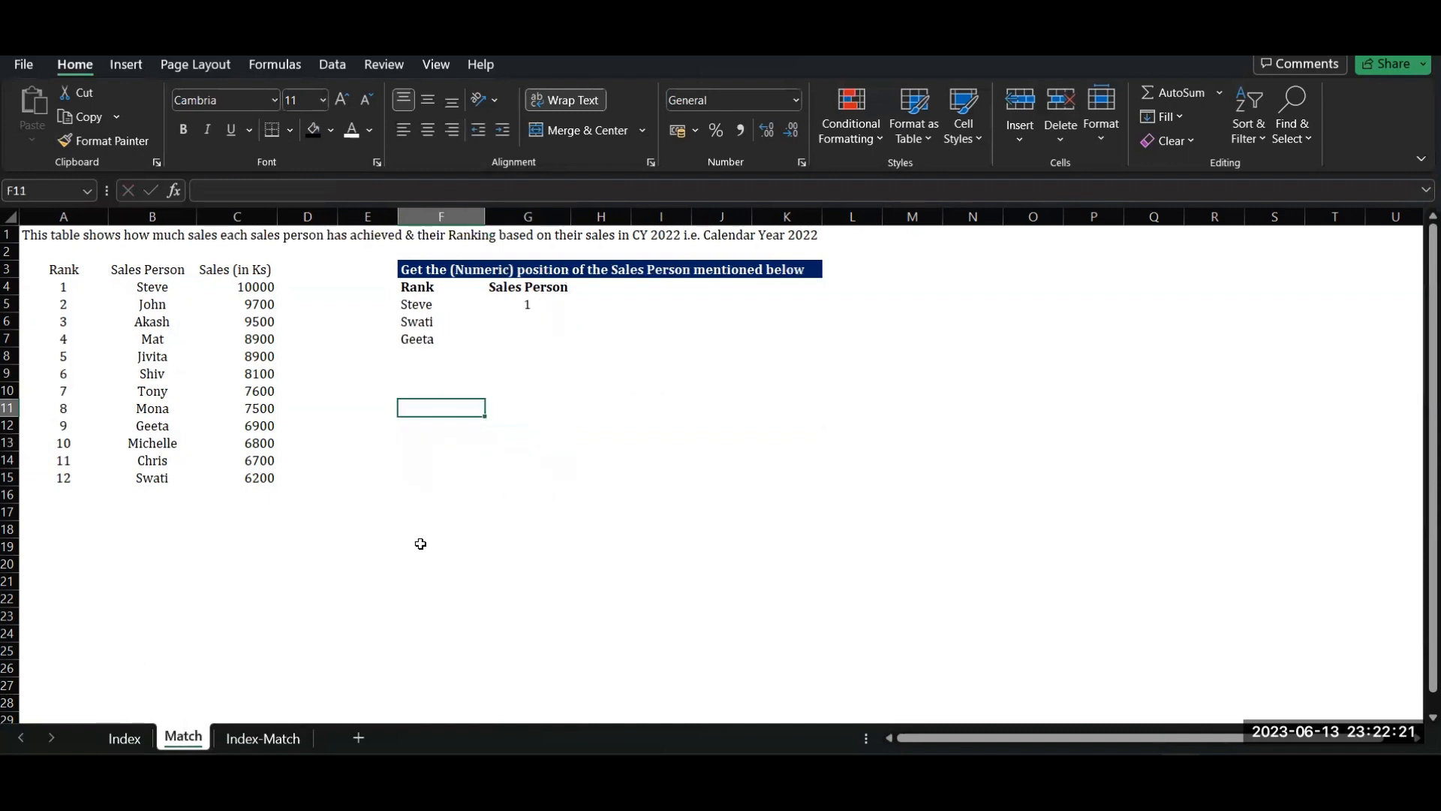
left_click(33, 274)
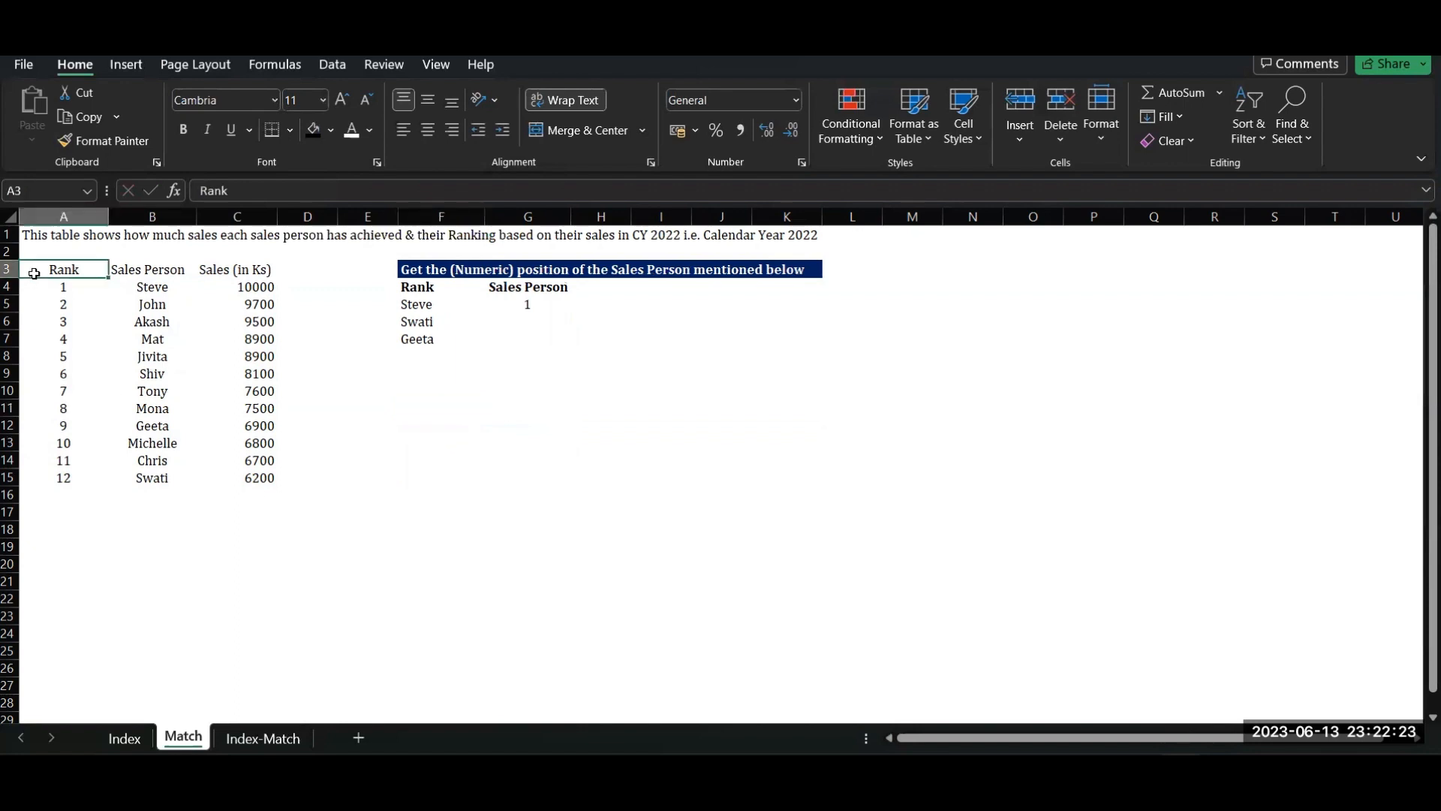
left_click_drag(33, 273, 296, 541)
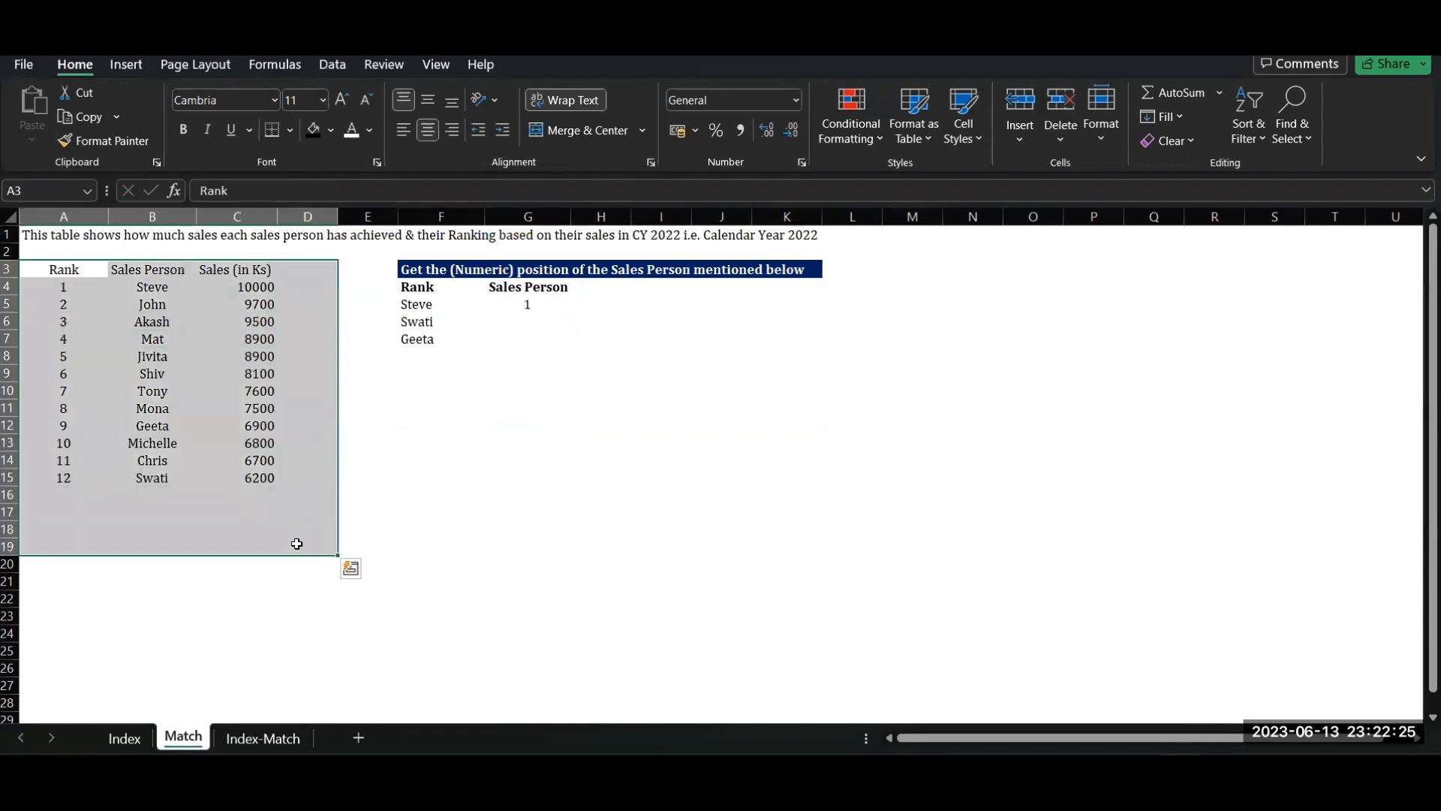
left_click(505, 434)
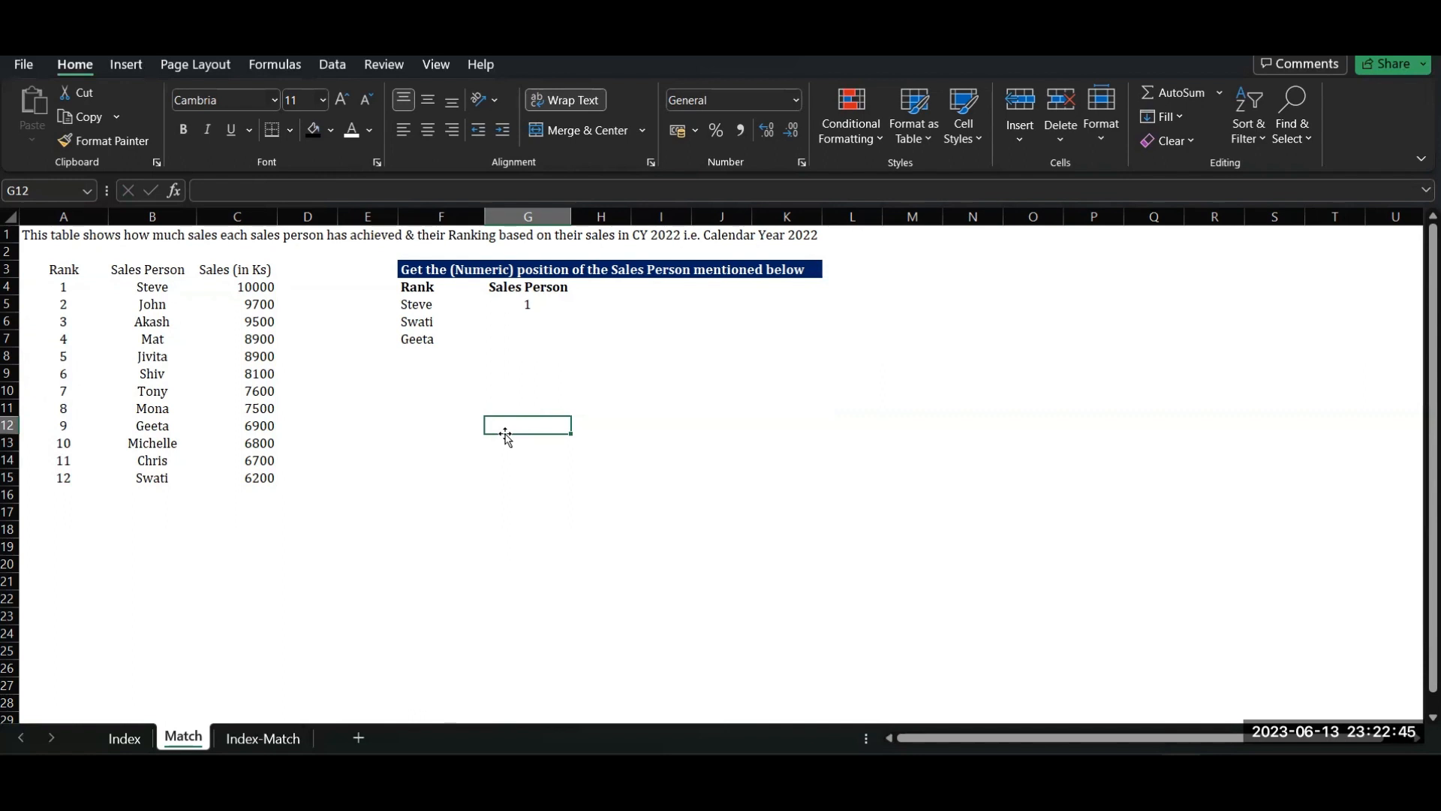
left_click(433, 304)
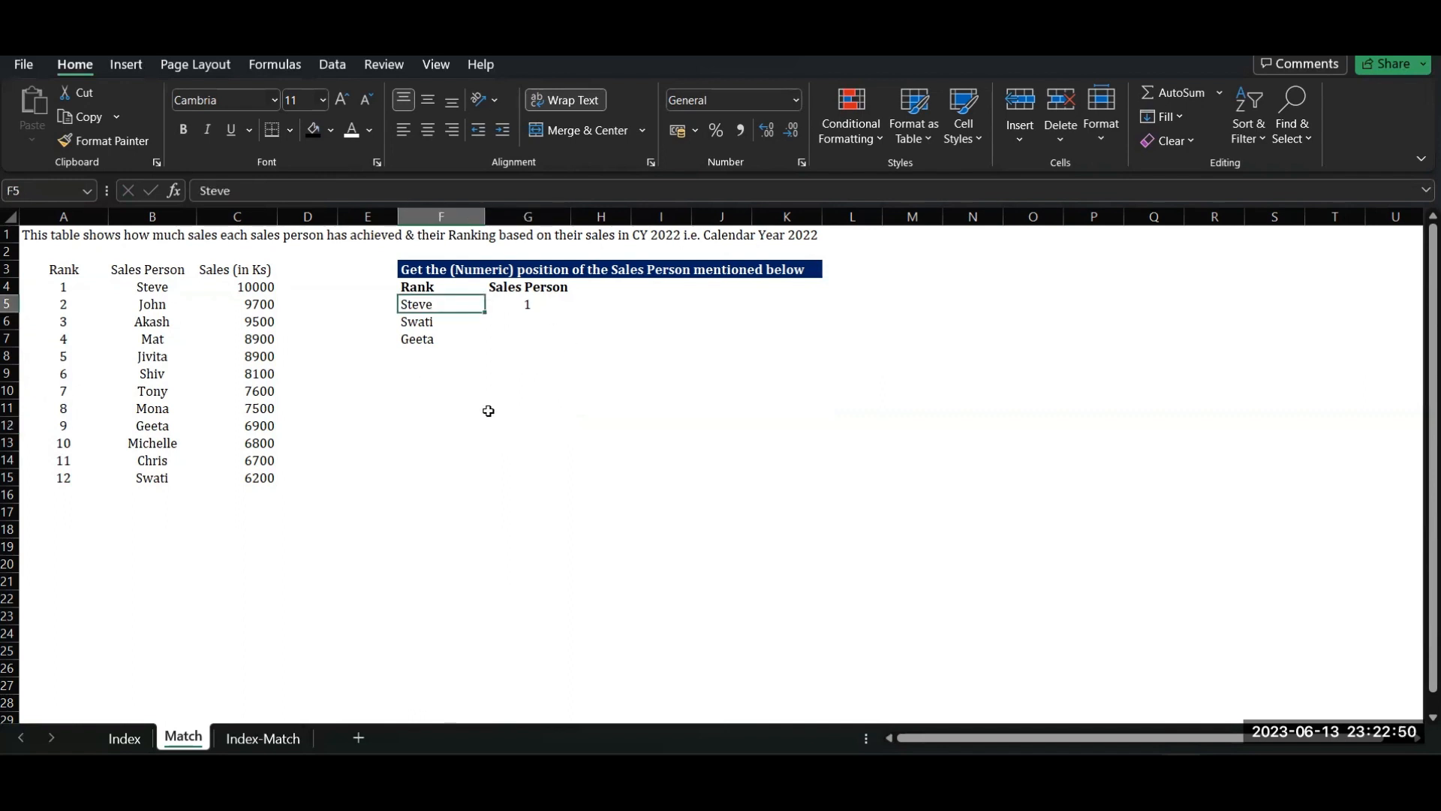
Review the sales person list in F13:F15 on the Index sheet for comparison, and return to the Match sheet.
left_click(125, 738)
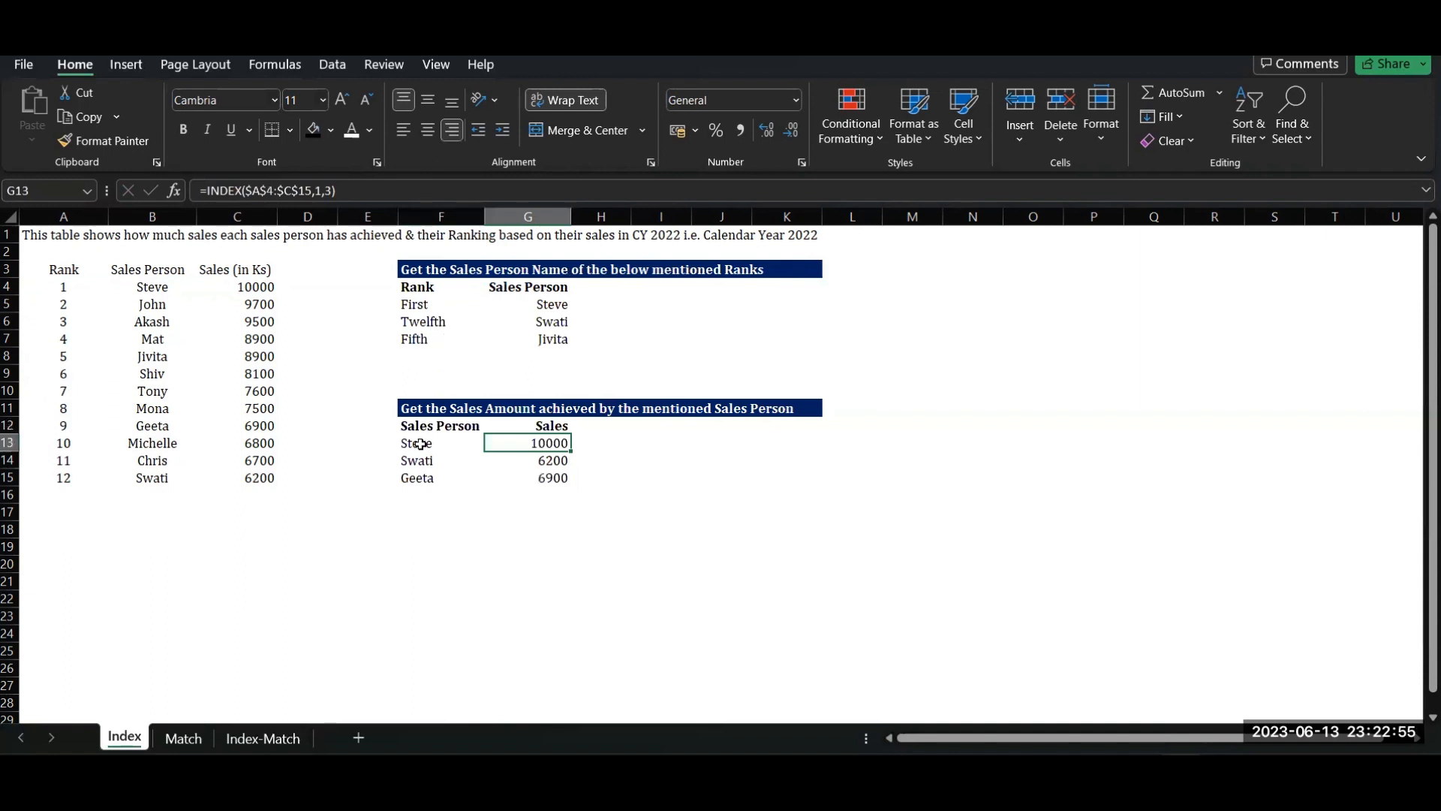
left_click_drag(421, 445, 429, 476)
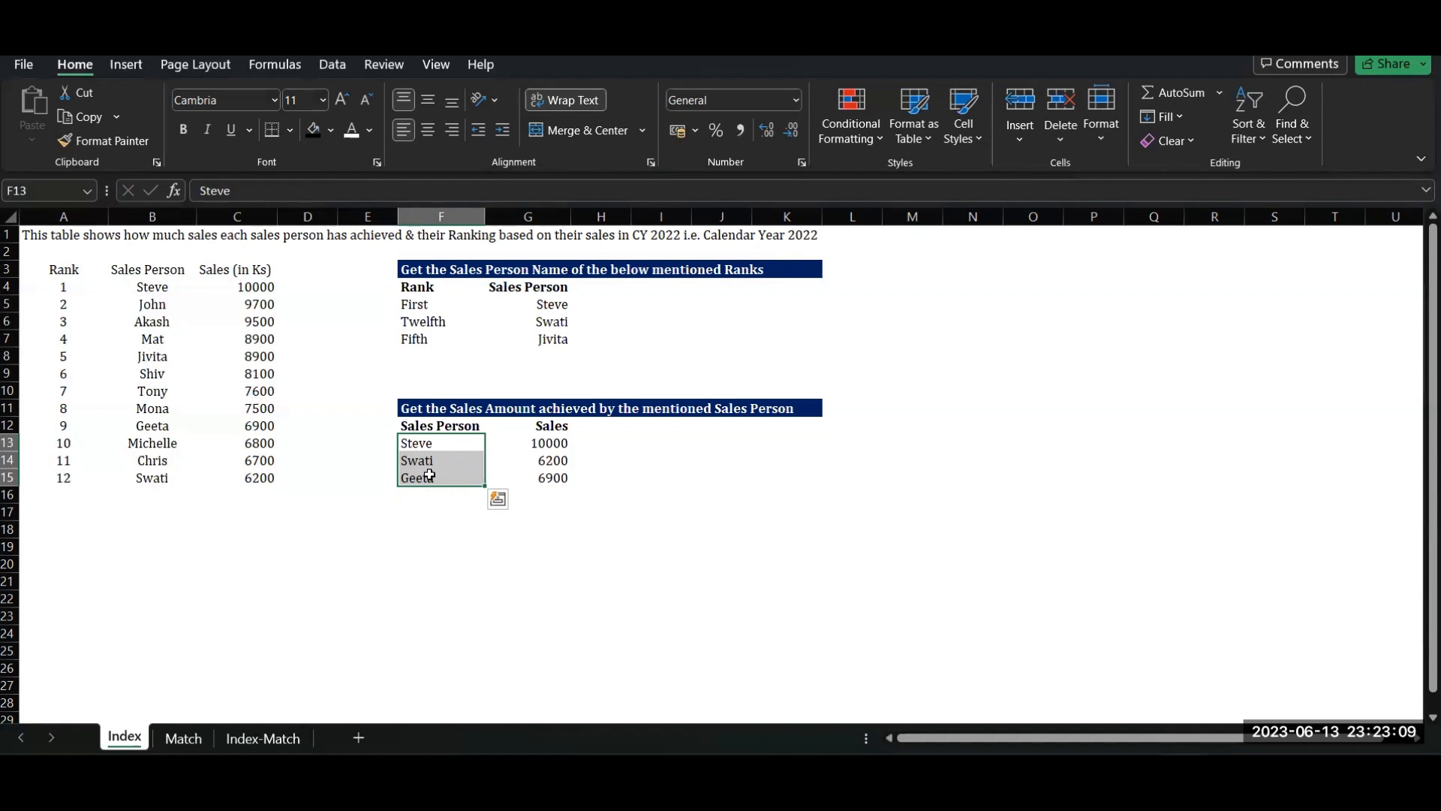
left_click(179, 738)
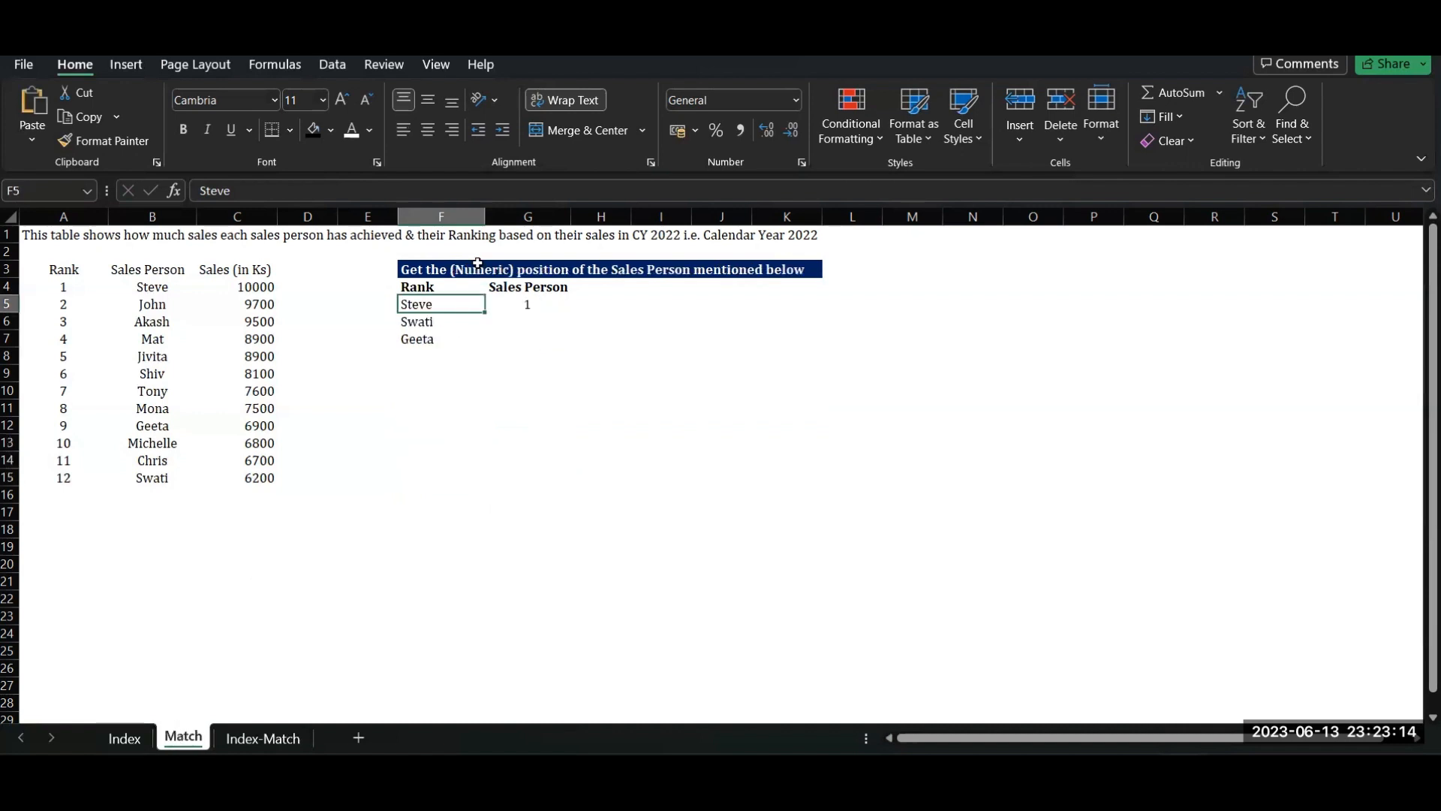
left_click(487, 368)
Replace the content of G5 on the Match sheet with a new MATCH formula using F5 as the lookup value.
left_click(530, 302)
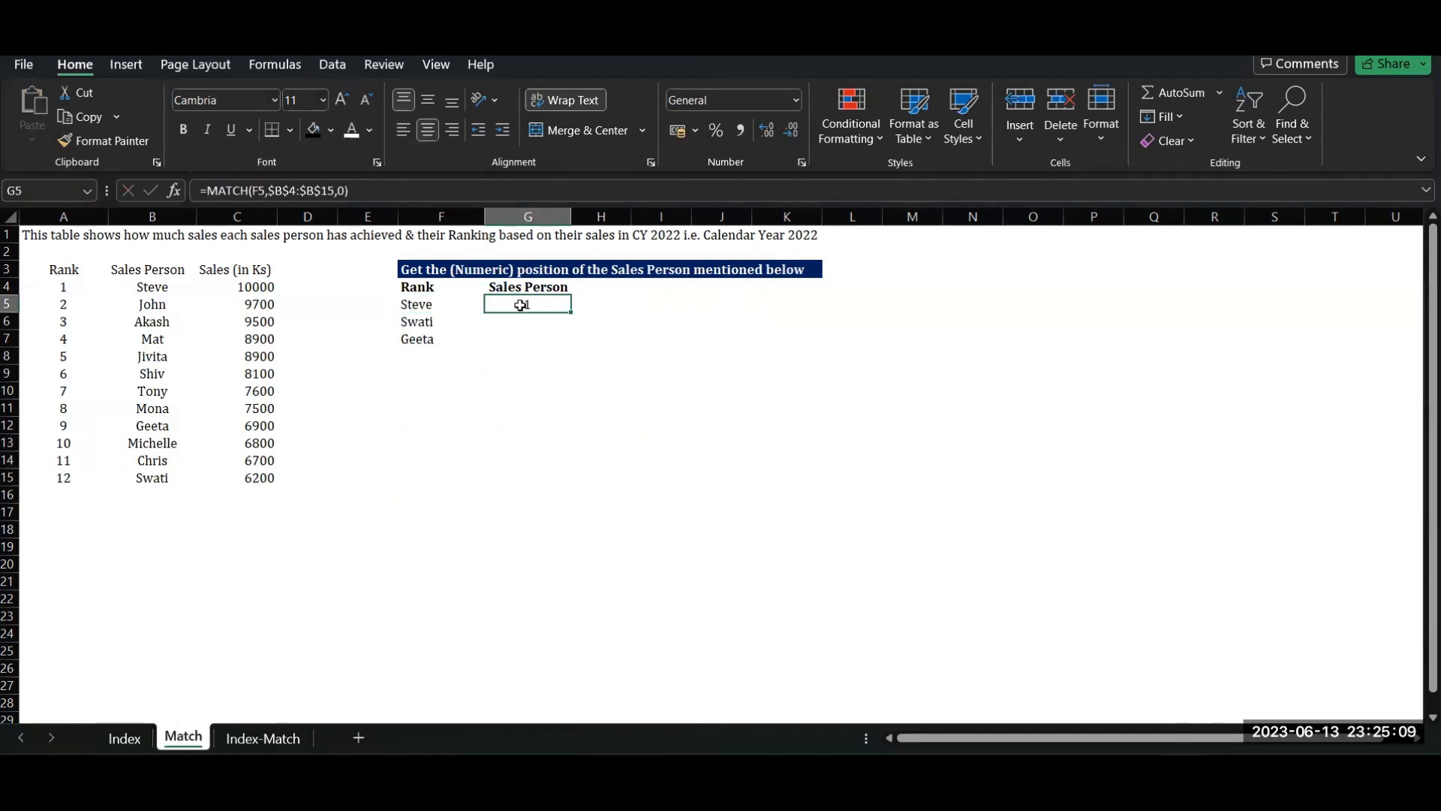
type("=")
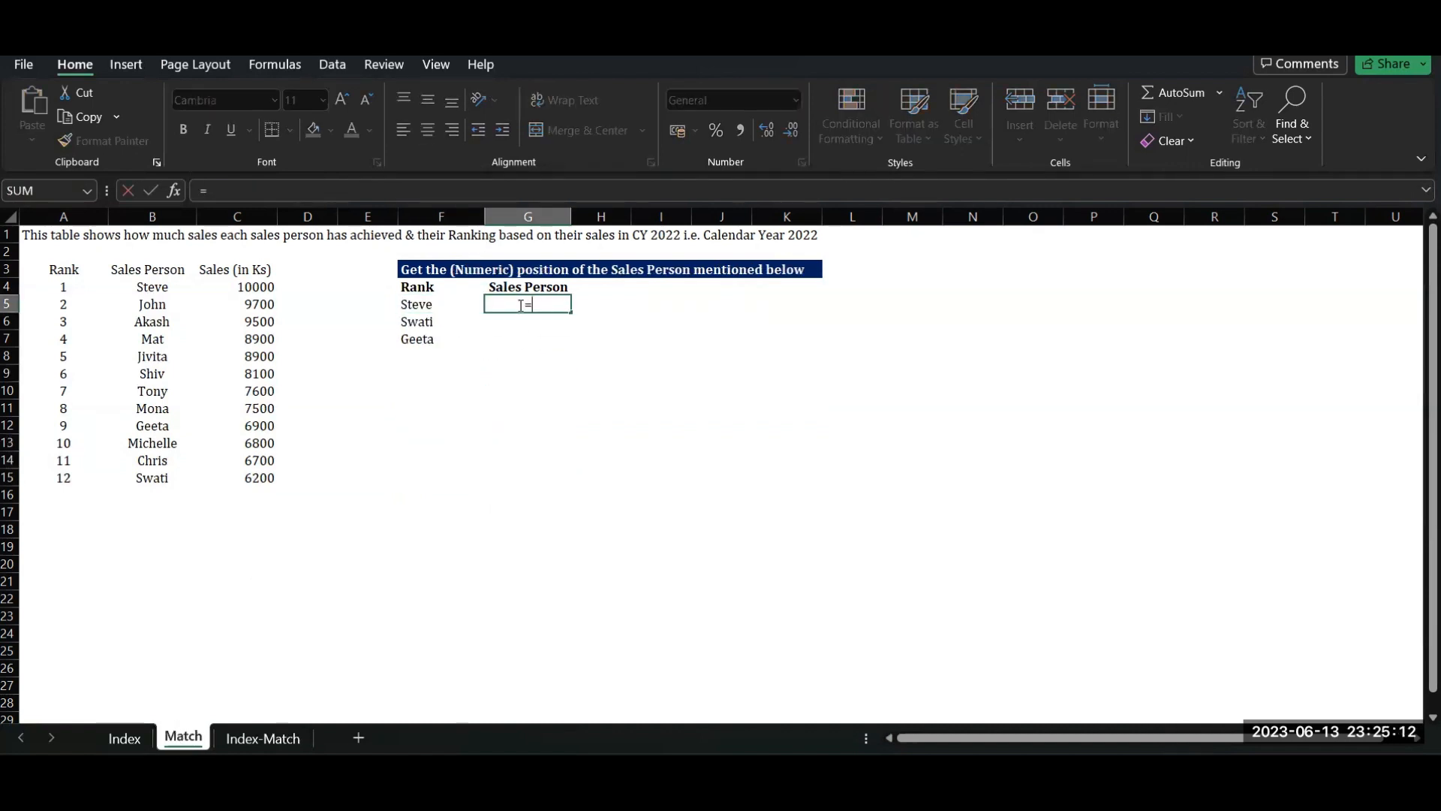
type("matc")
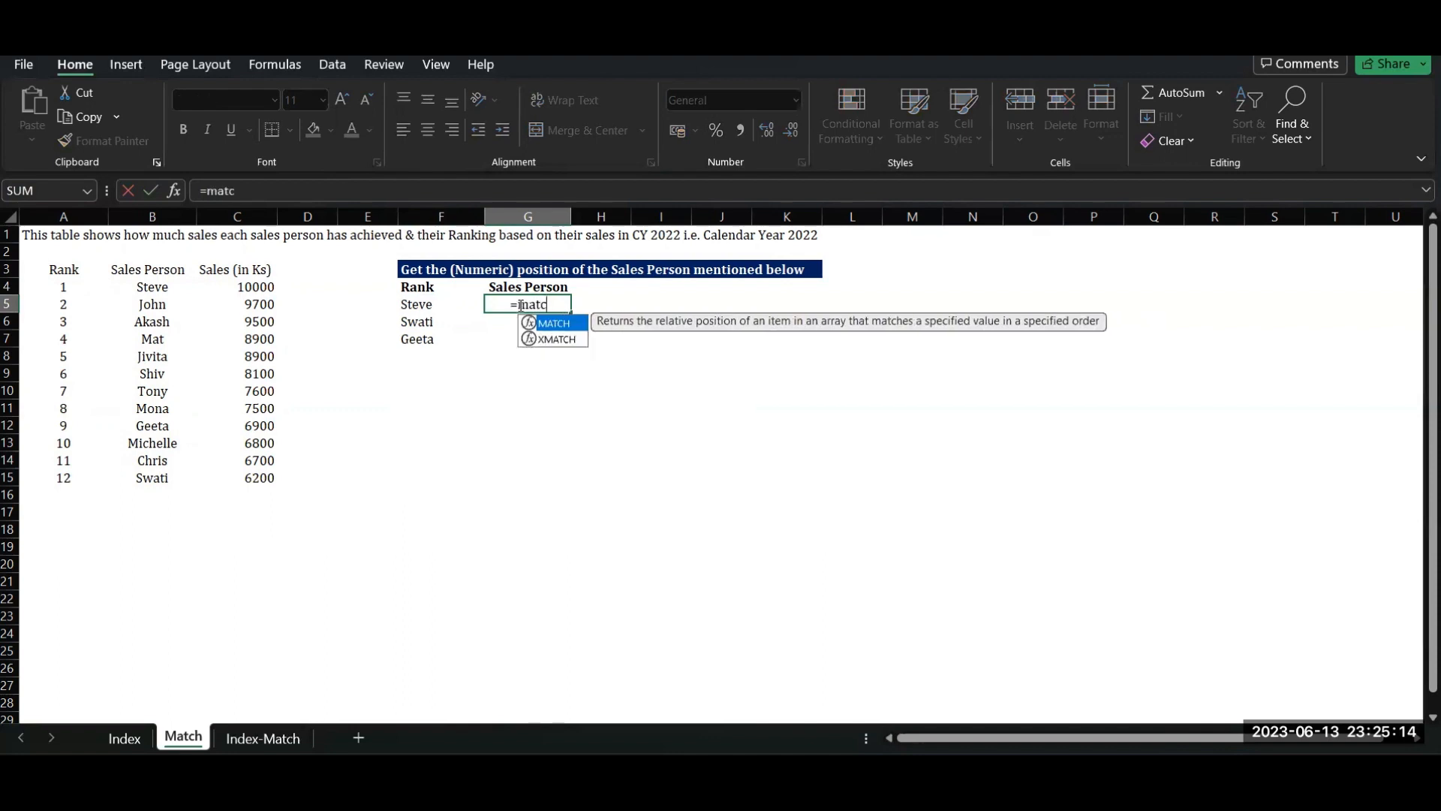
key("Tab")
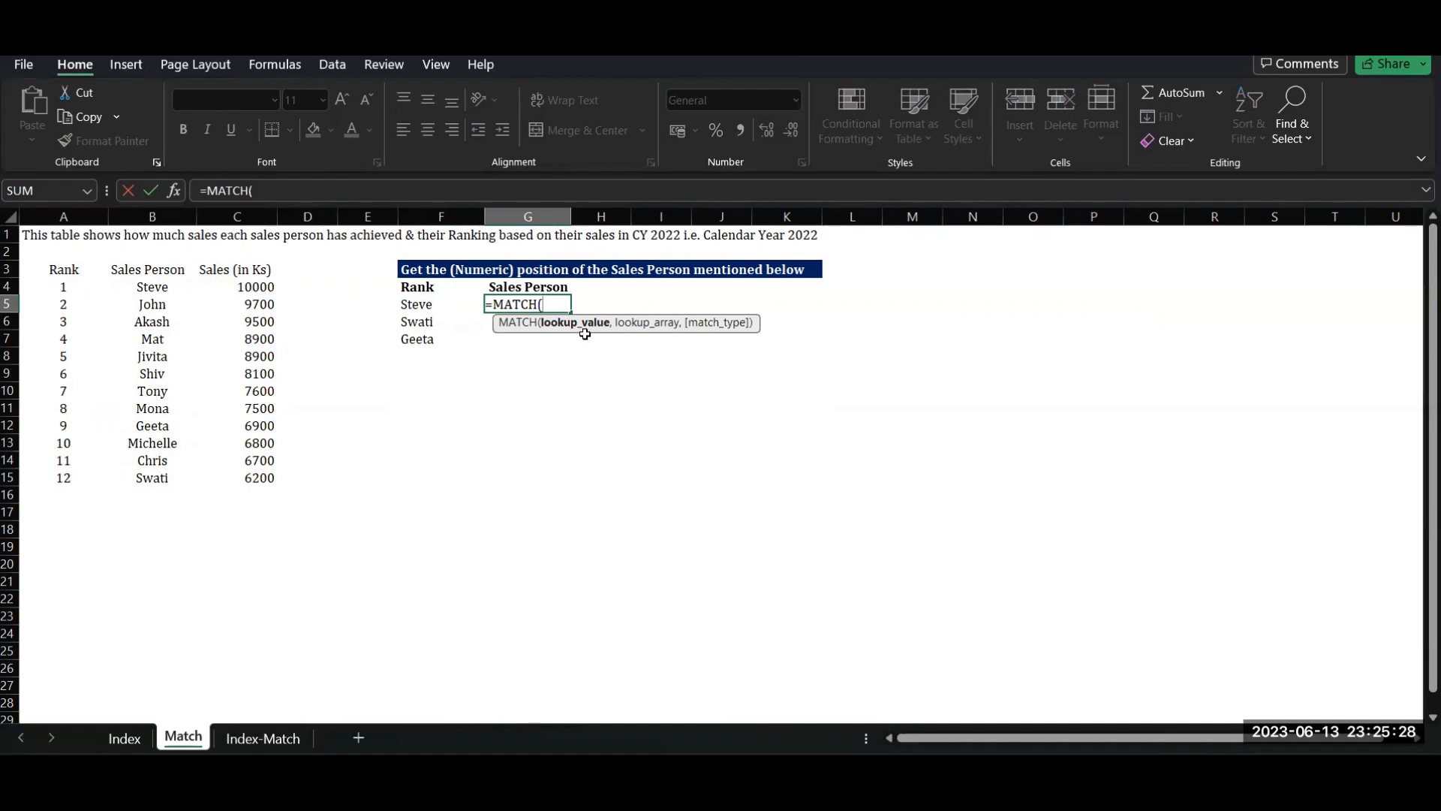
left_click(421, 306)
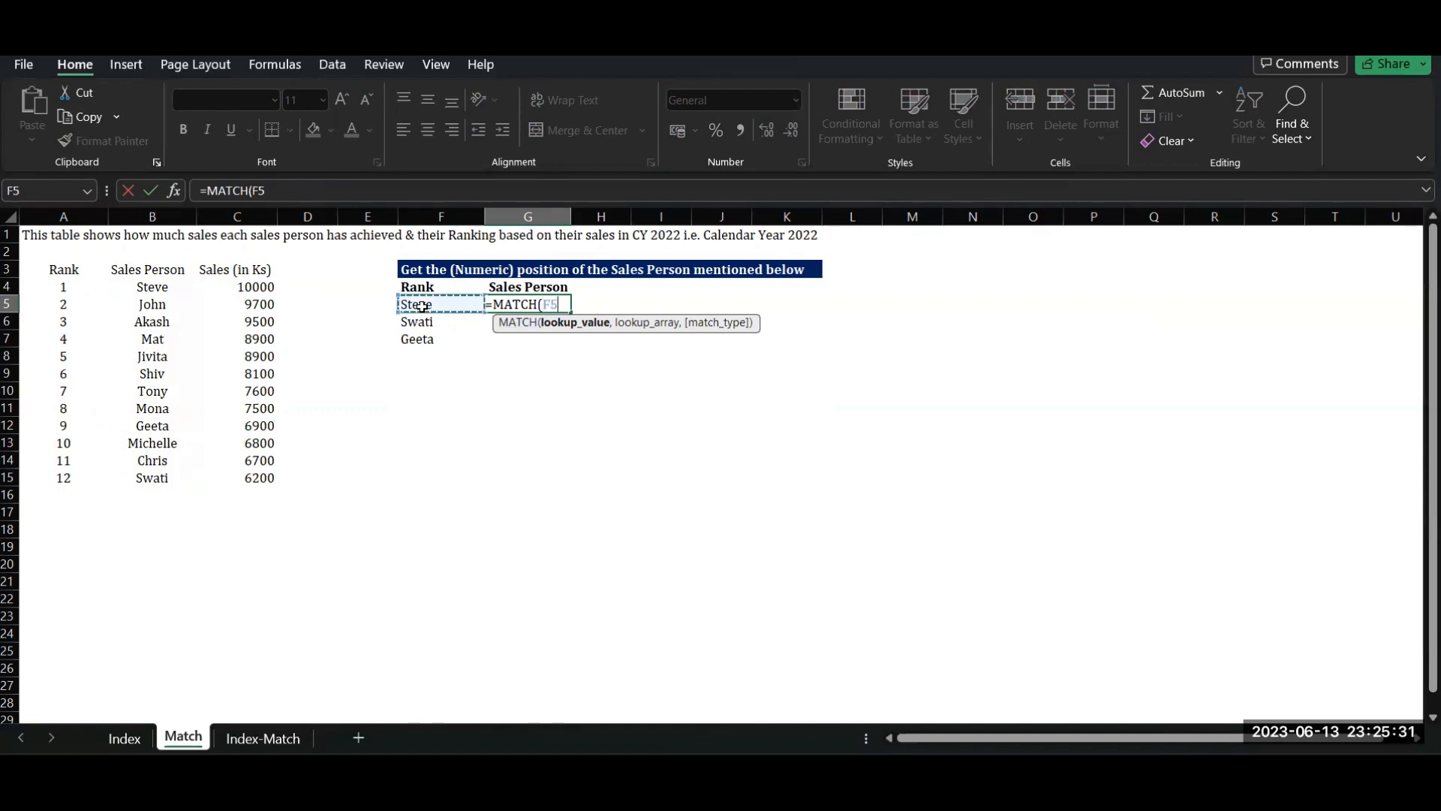
type(",")
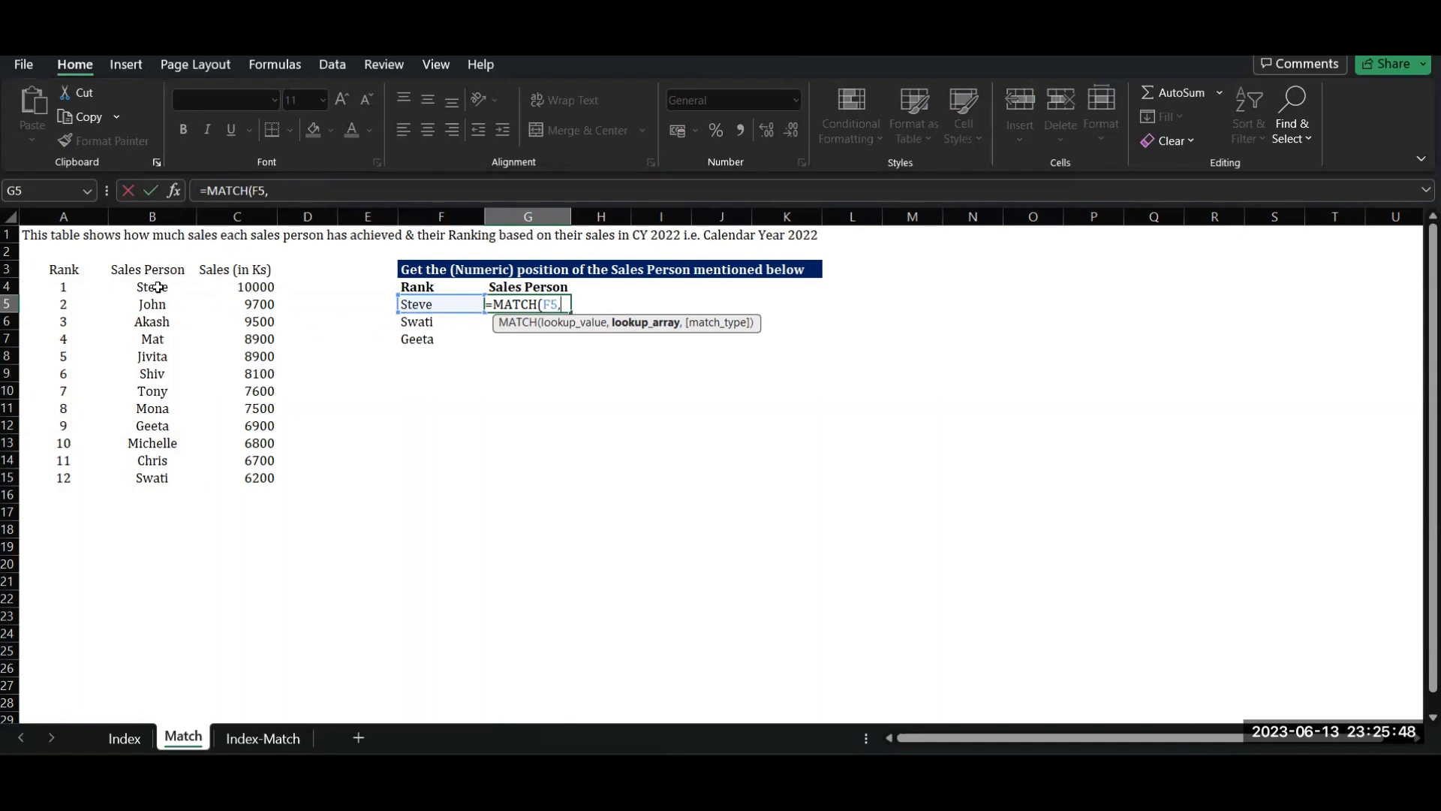
Complete G5's MATCH formula with the absolute lookup array $B$4:$B$15 and match type 0, and check its result against the rank 1 row.
left_click_drag(158, 288, 171, 486)
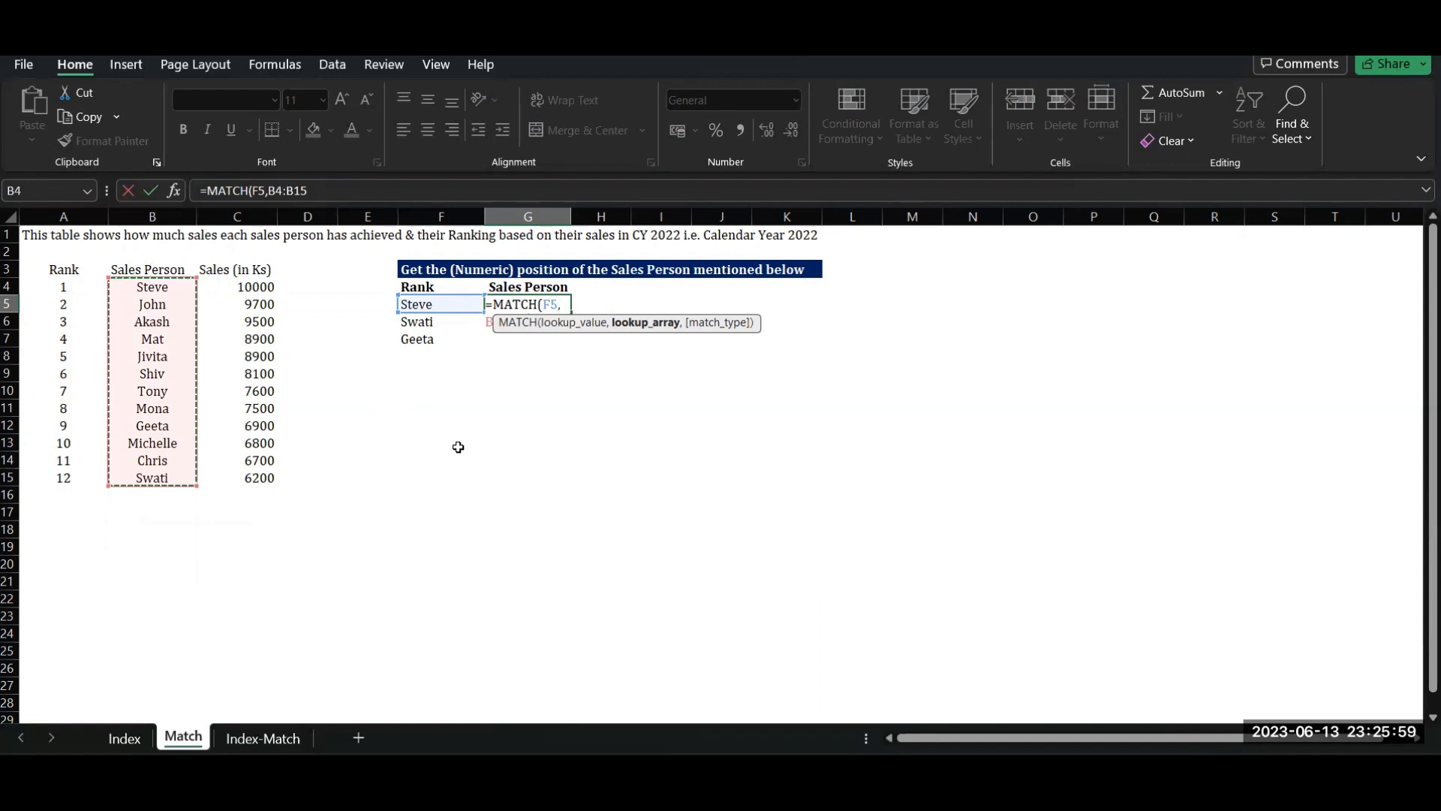
key("F4")
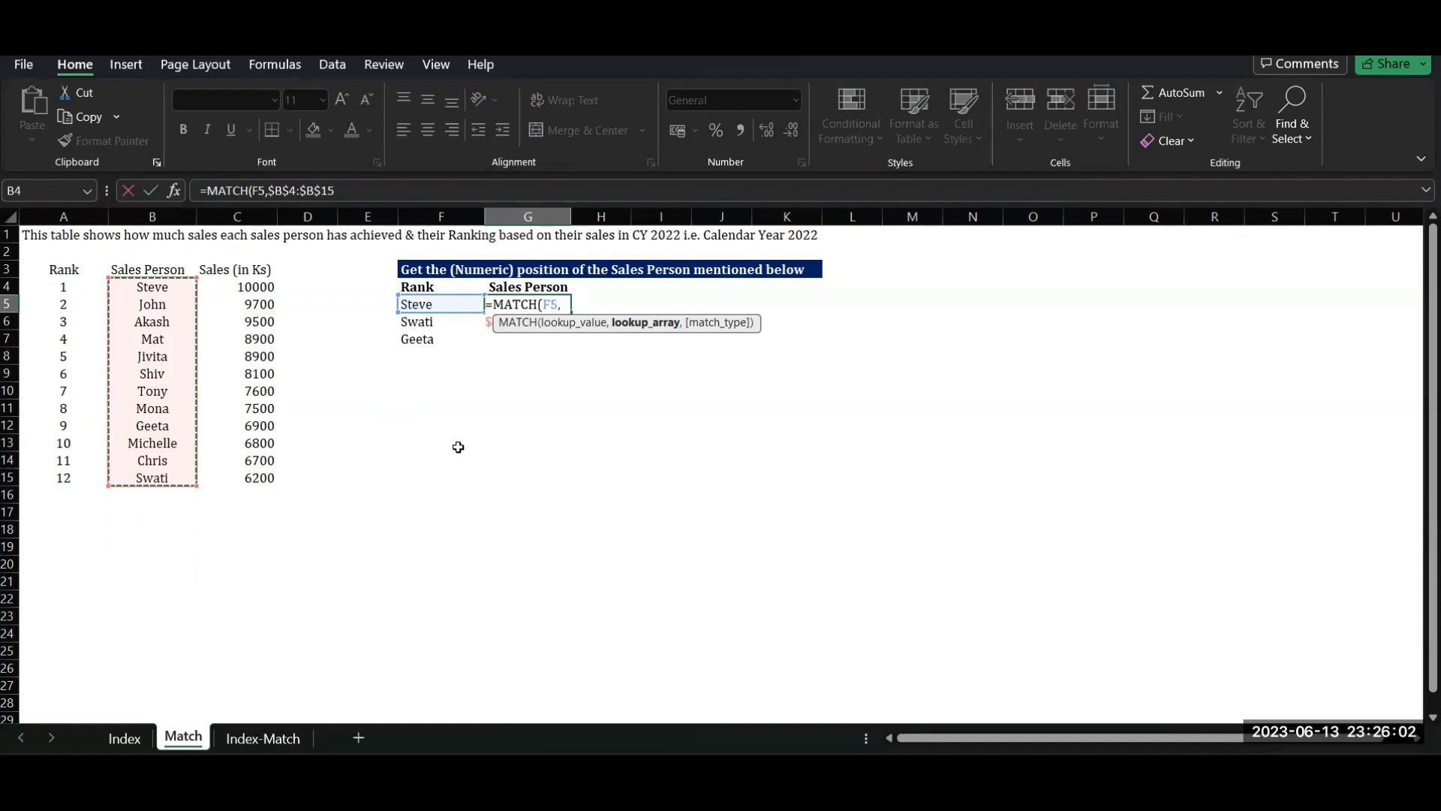
left_click(397, 197)
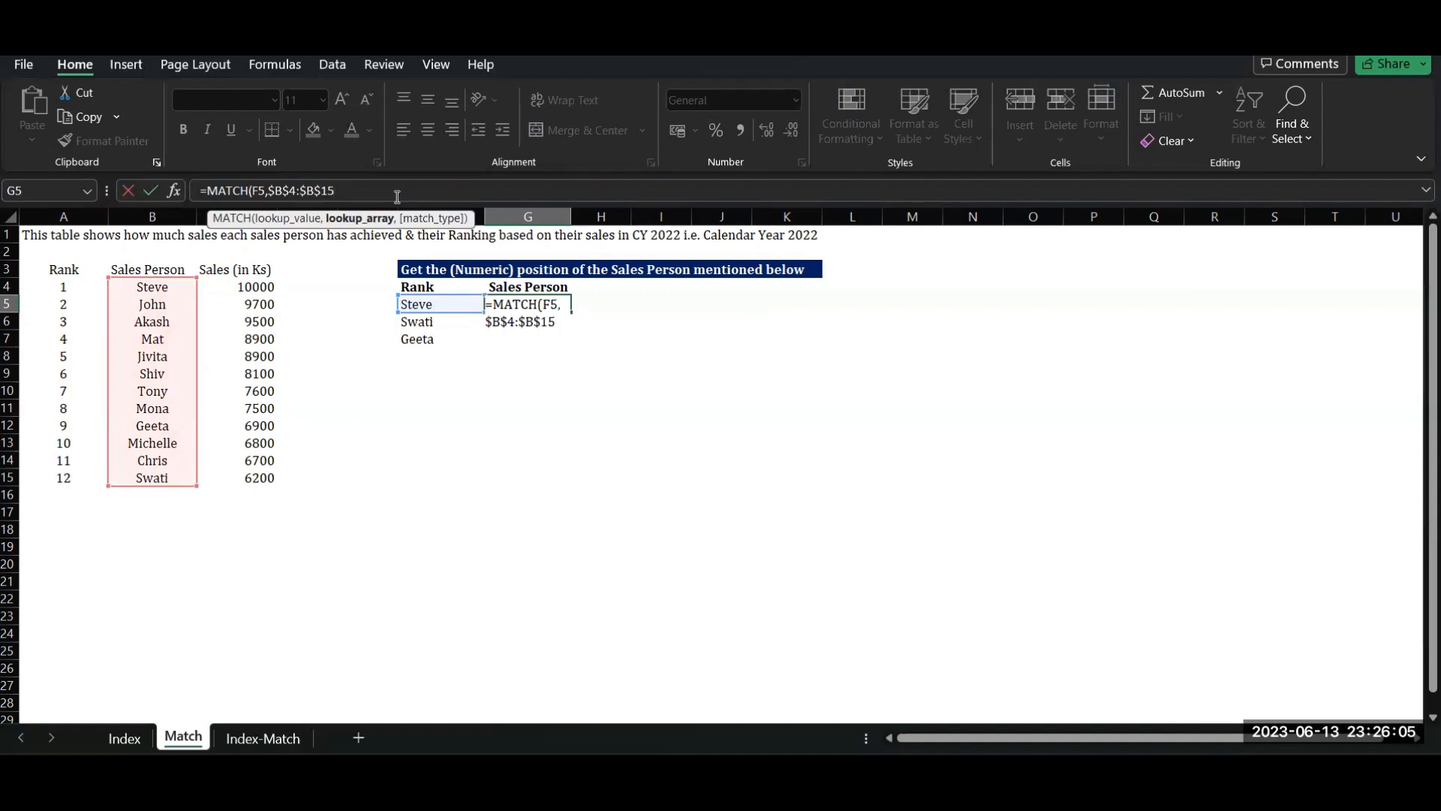
type(",")
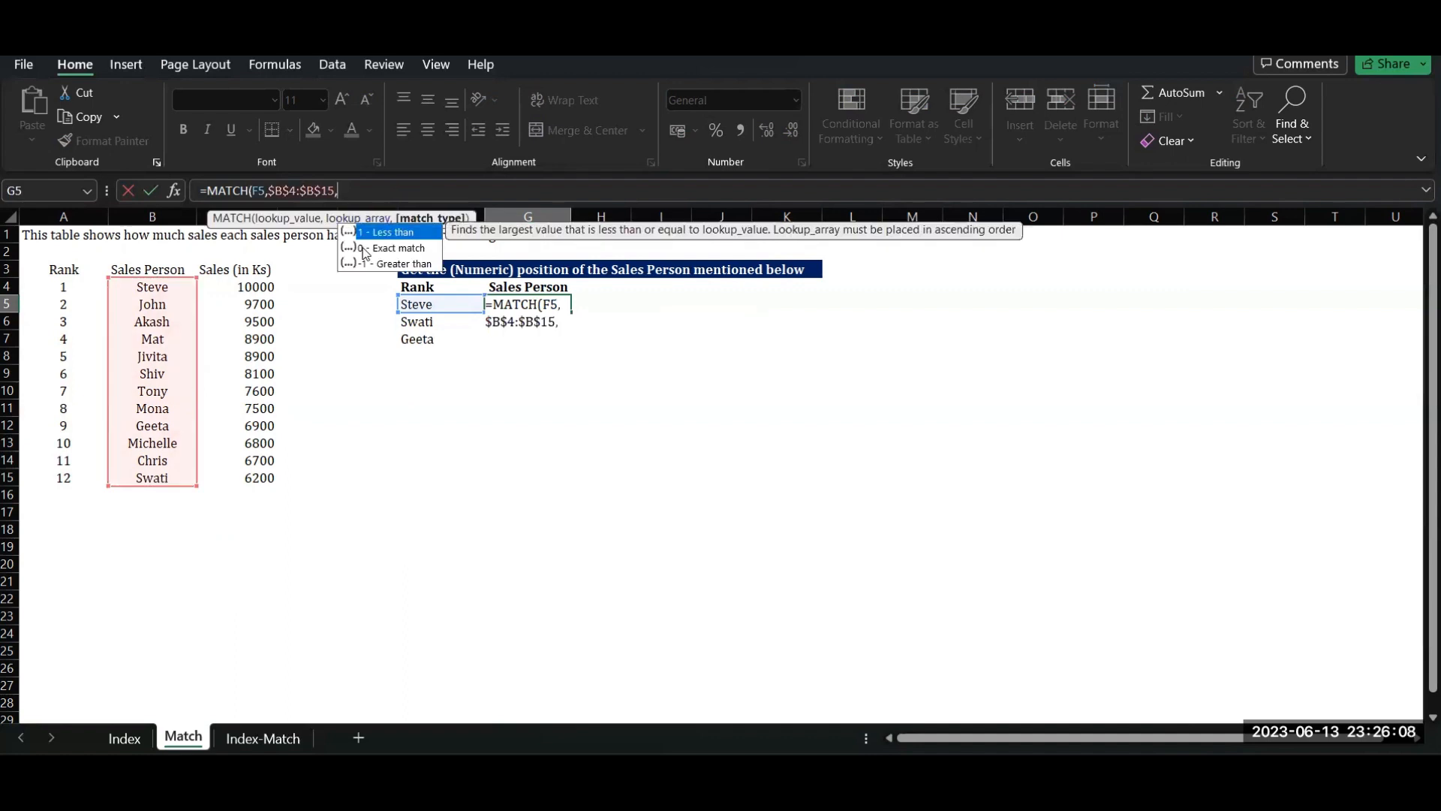
type("0)")
key("Return")
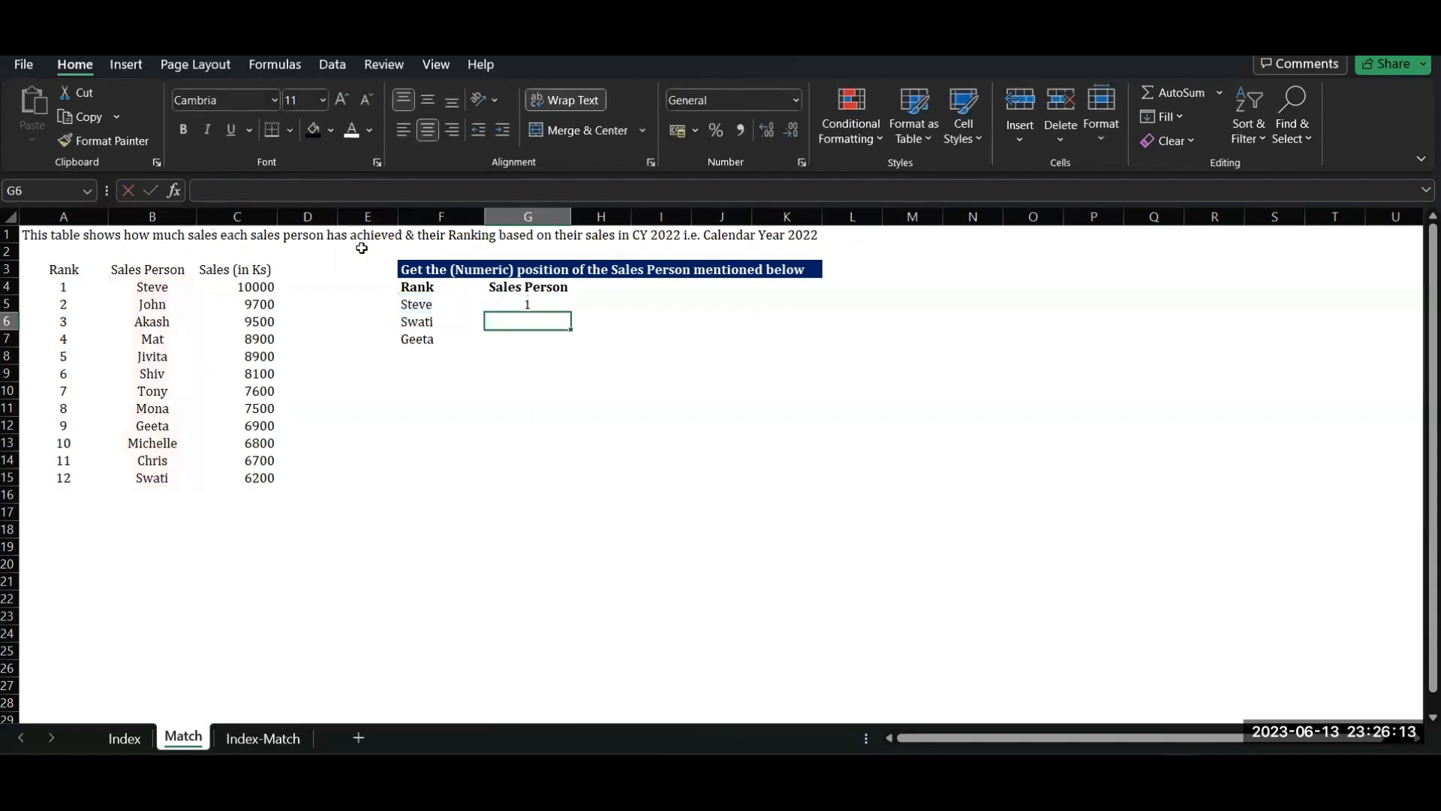
key("Up")
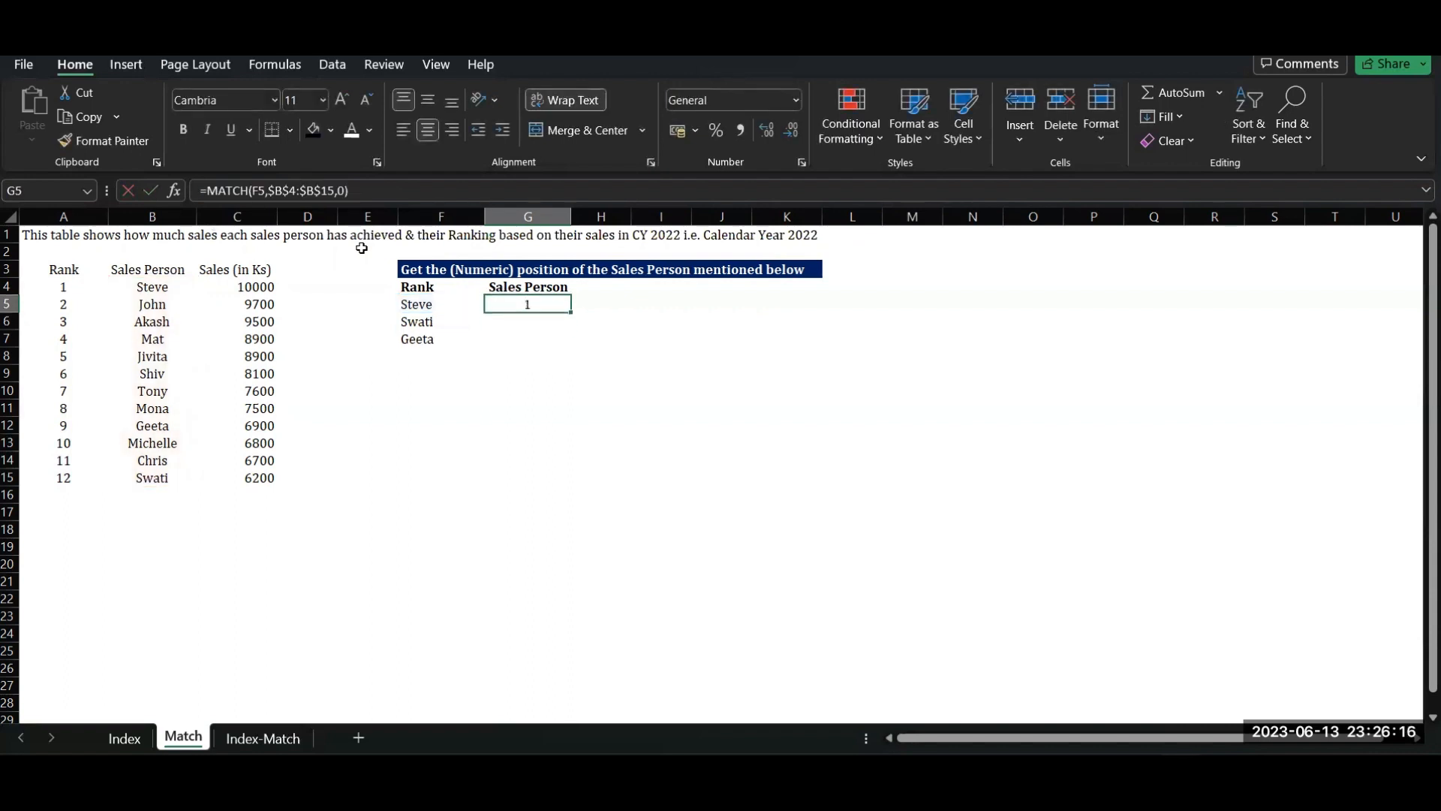
left_click_drag(64, 286, 253, 286)
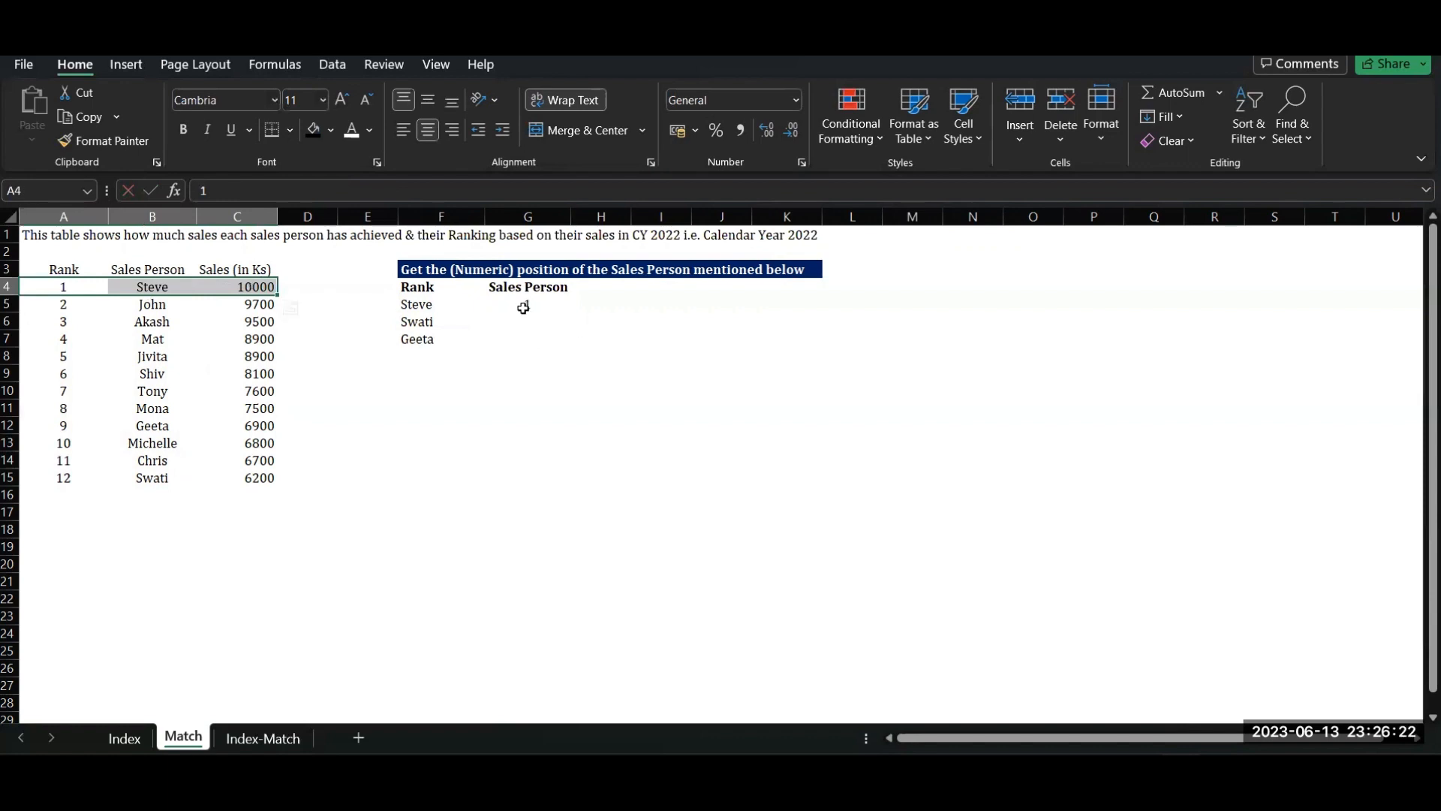
Copy the MATCH formula from G5 down to G6:G7 on the Match sheet.
left_click(531, 308)
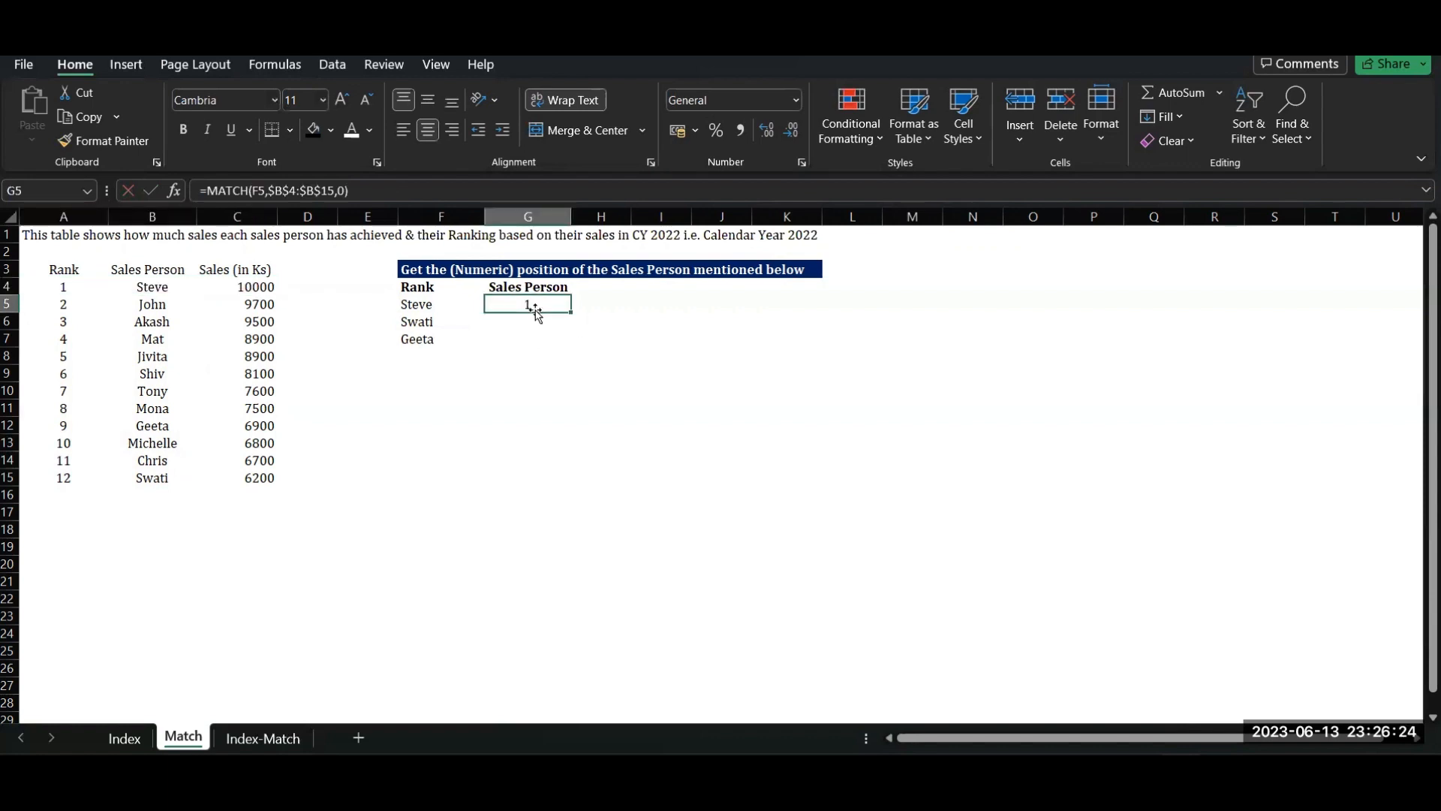
key("shift+Down")
key("shift+Down")
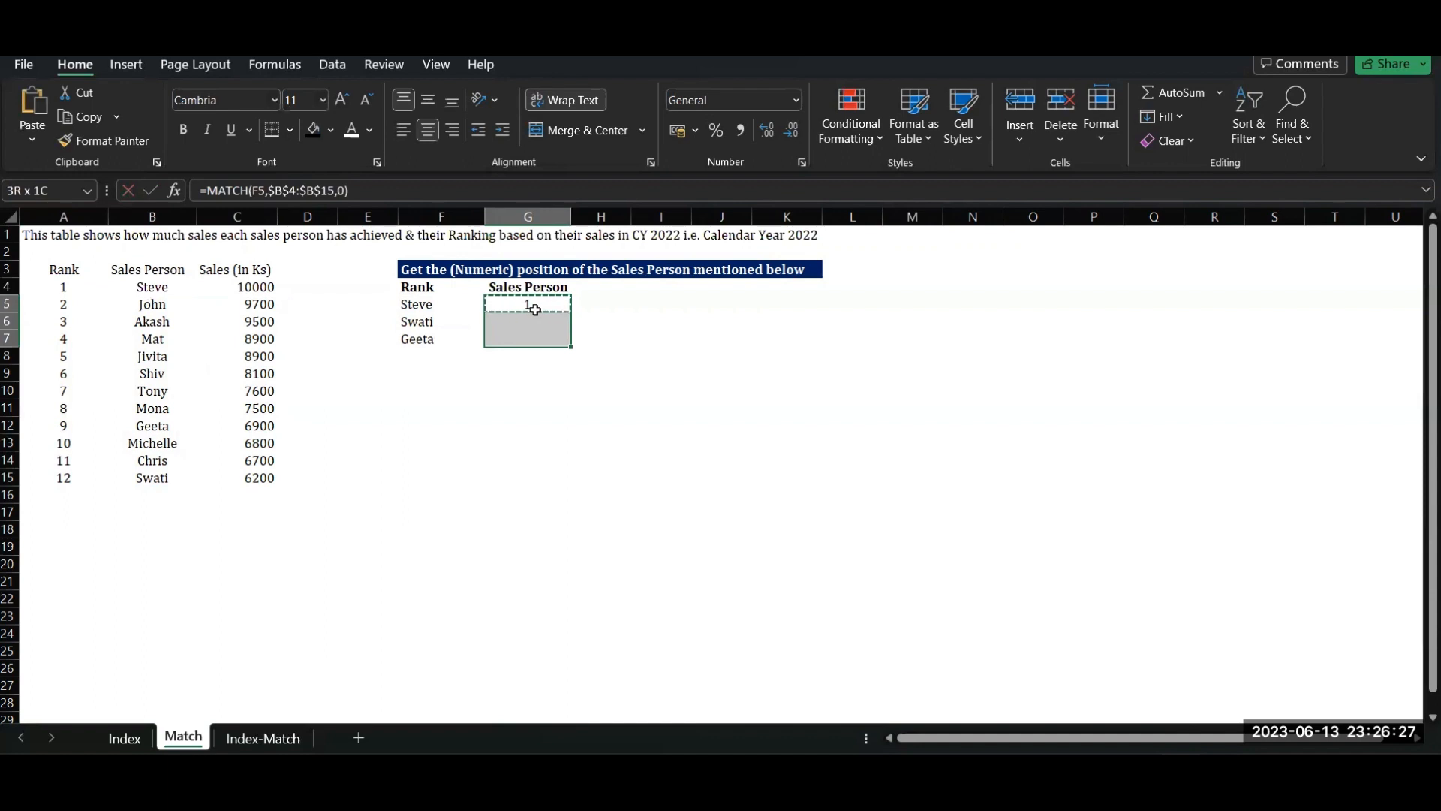
key("ctrl+v")
left_click(523, 409)
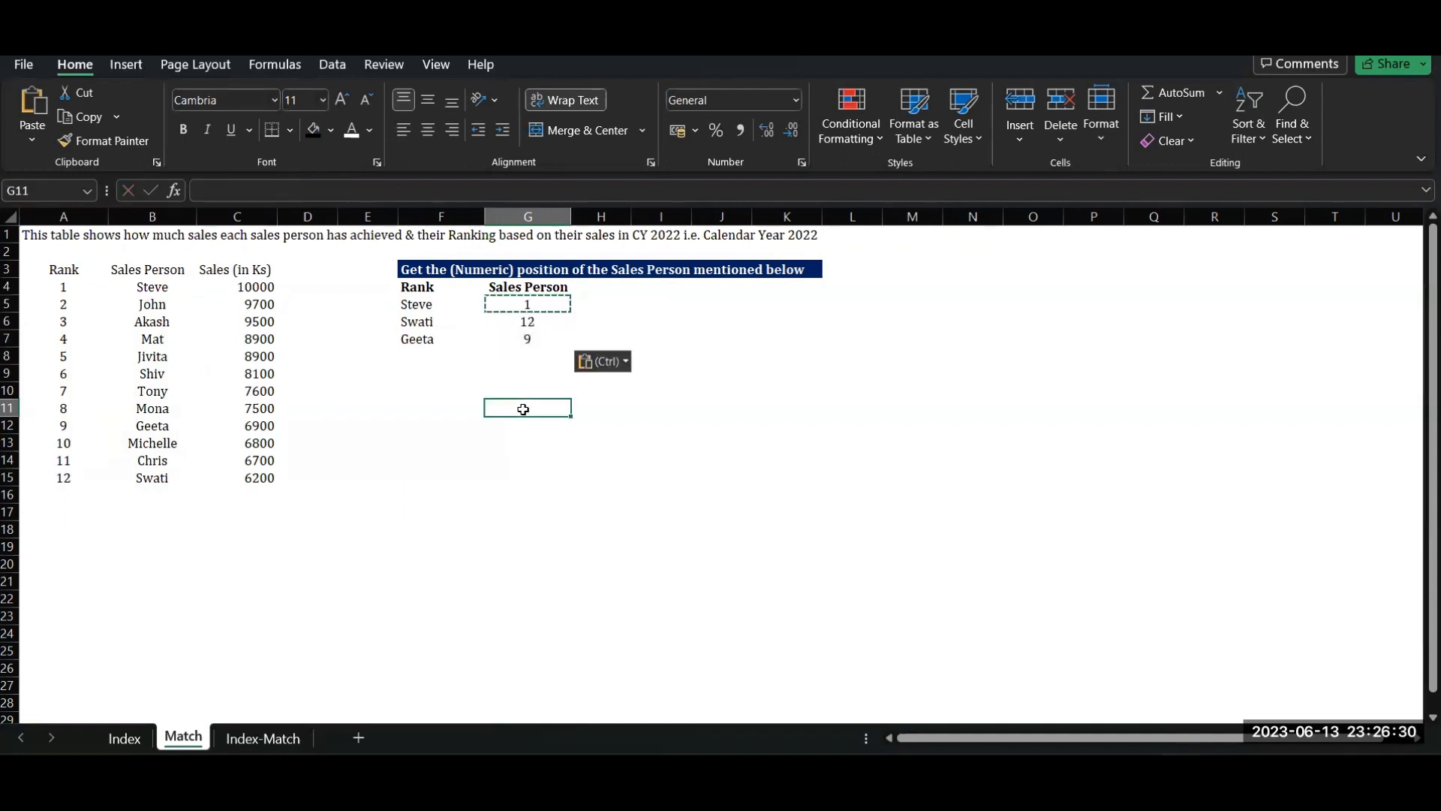
key("Escape")
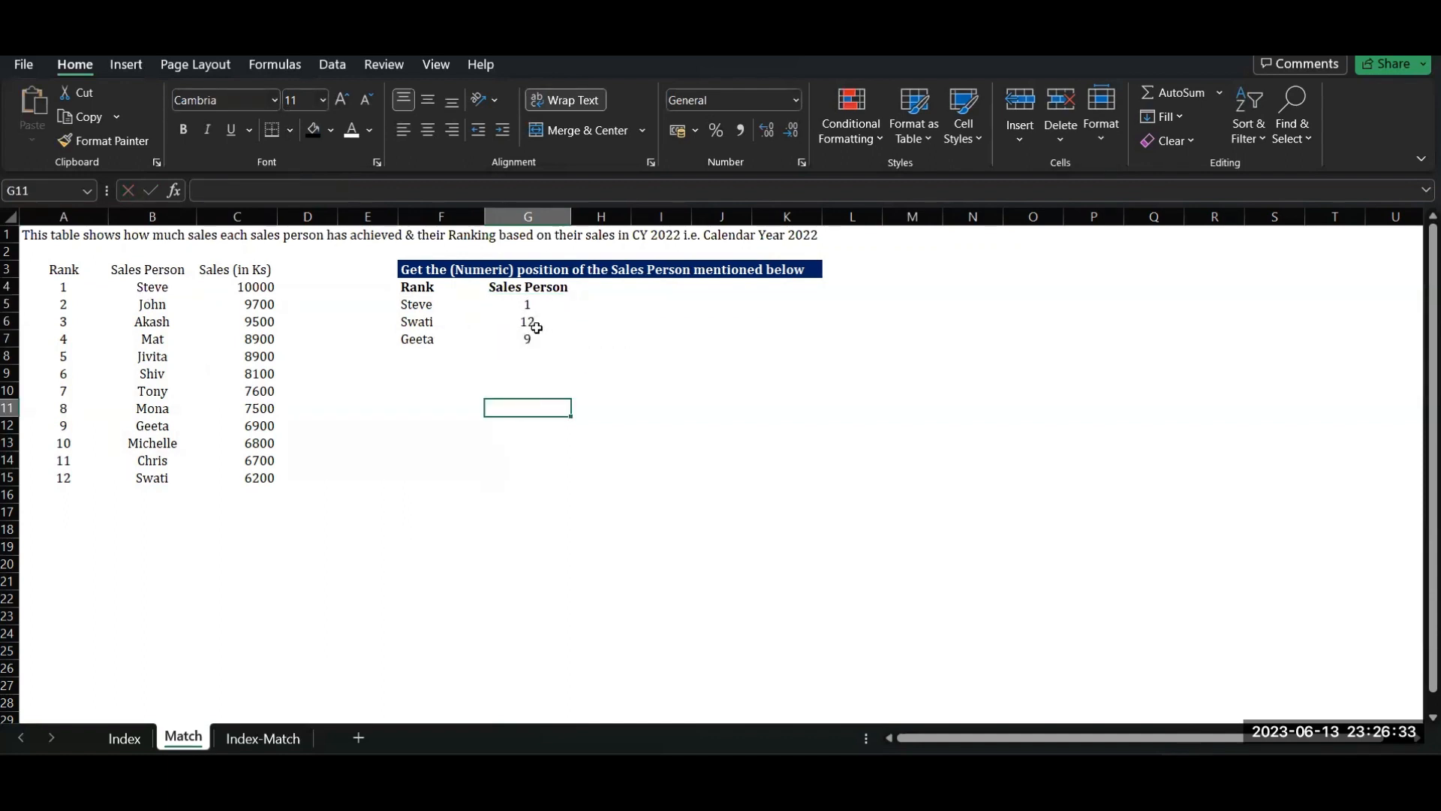
Check the MATCH results in G6 and G7 against the corresponding rows of the sales table, and review F5:G7.
left_click(430, 324)
left_click(165, 479)
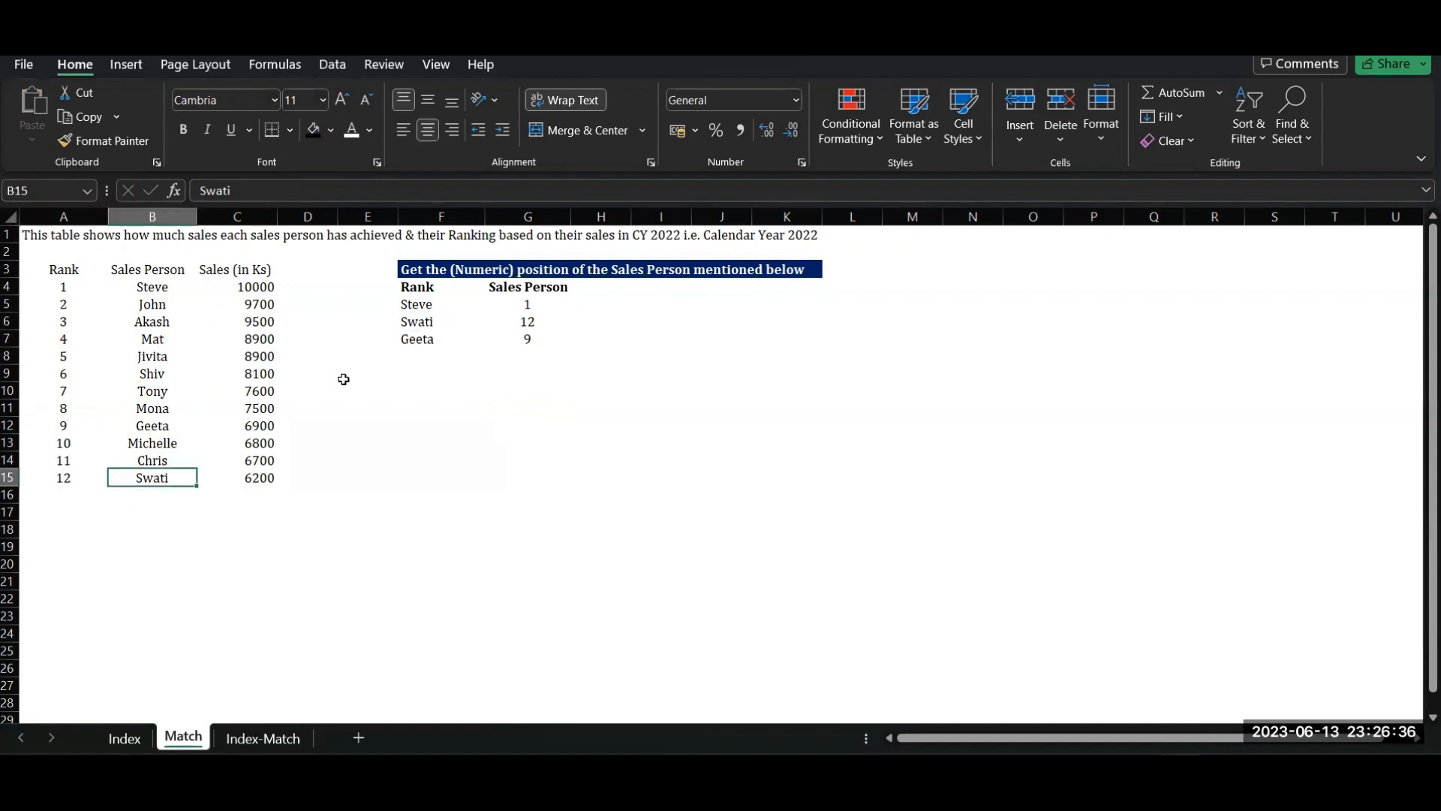
left_click(409, 339)
left_click_drag(67, 424, 264, 427)
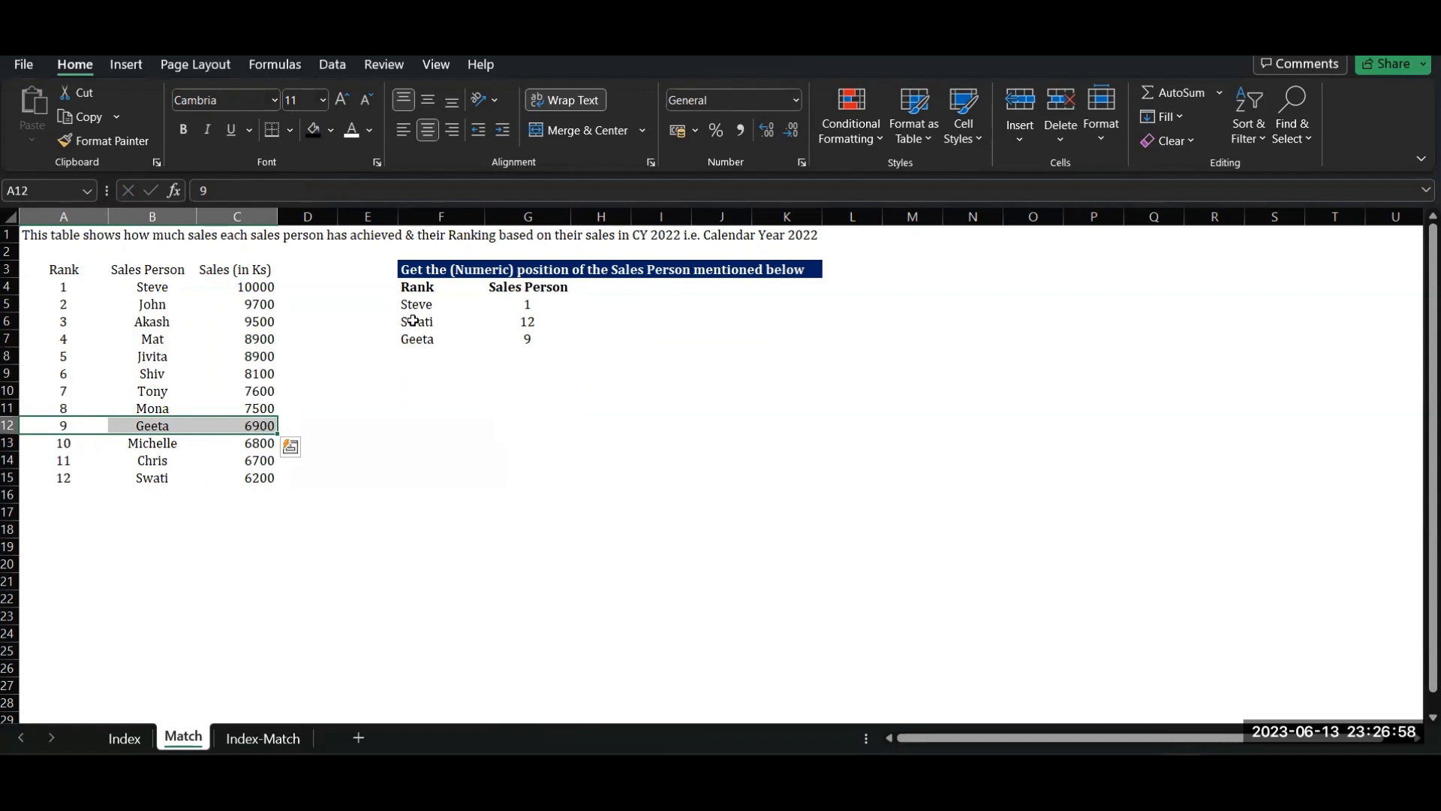
left_click(519, 404)
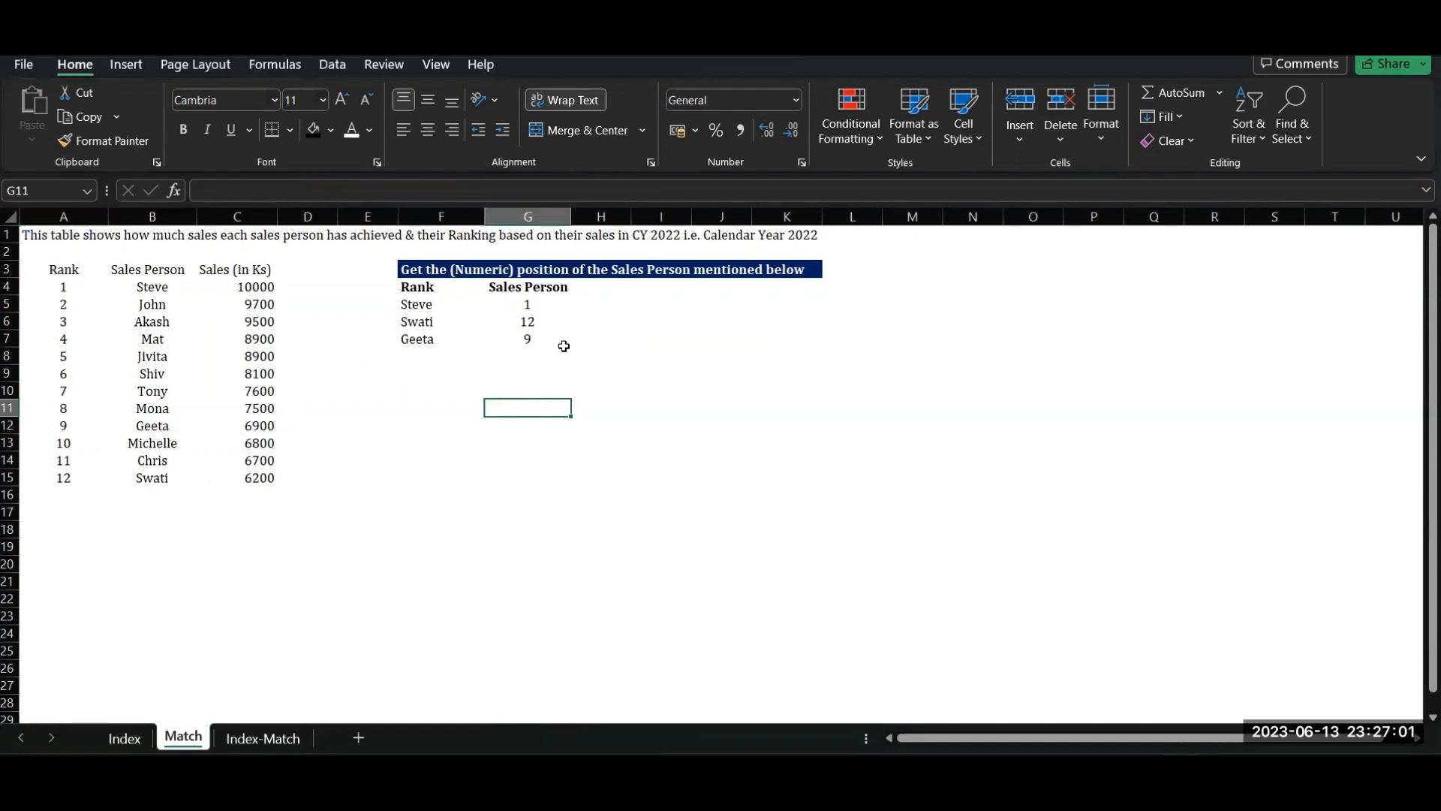
left_click_drag(519, 312, 534, 353)
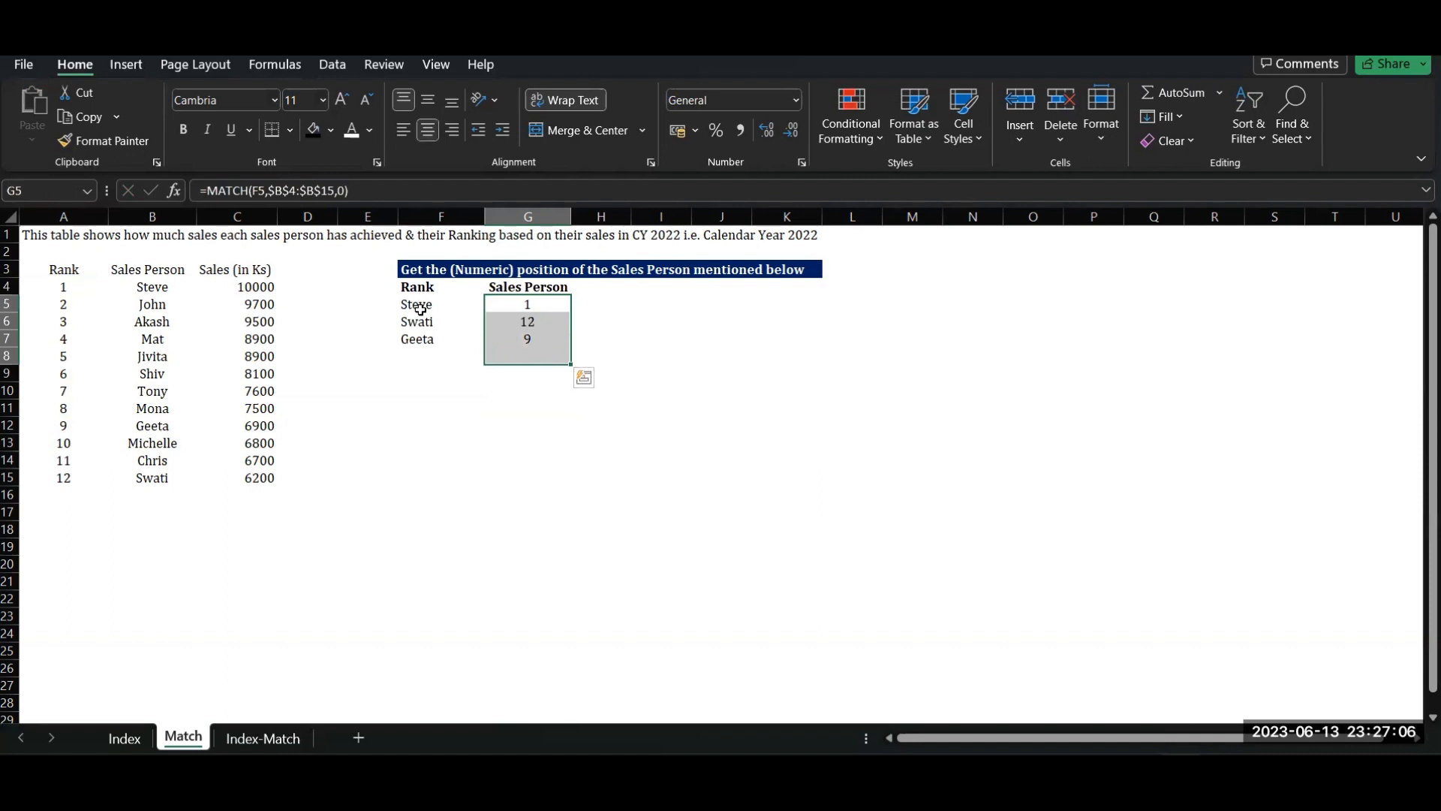
left_click_drag(415, 304, 424, 349)
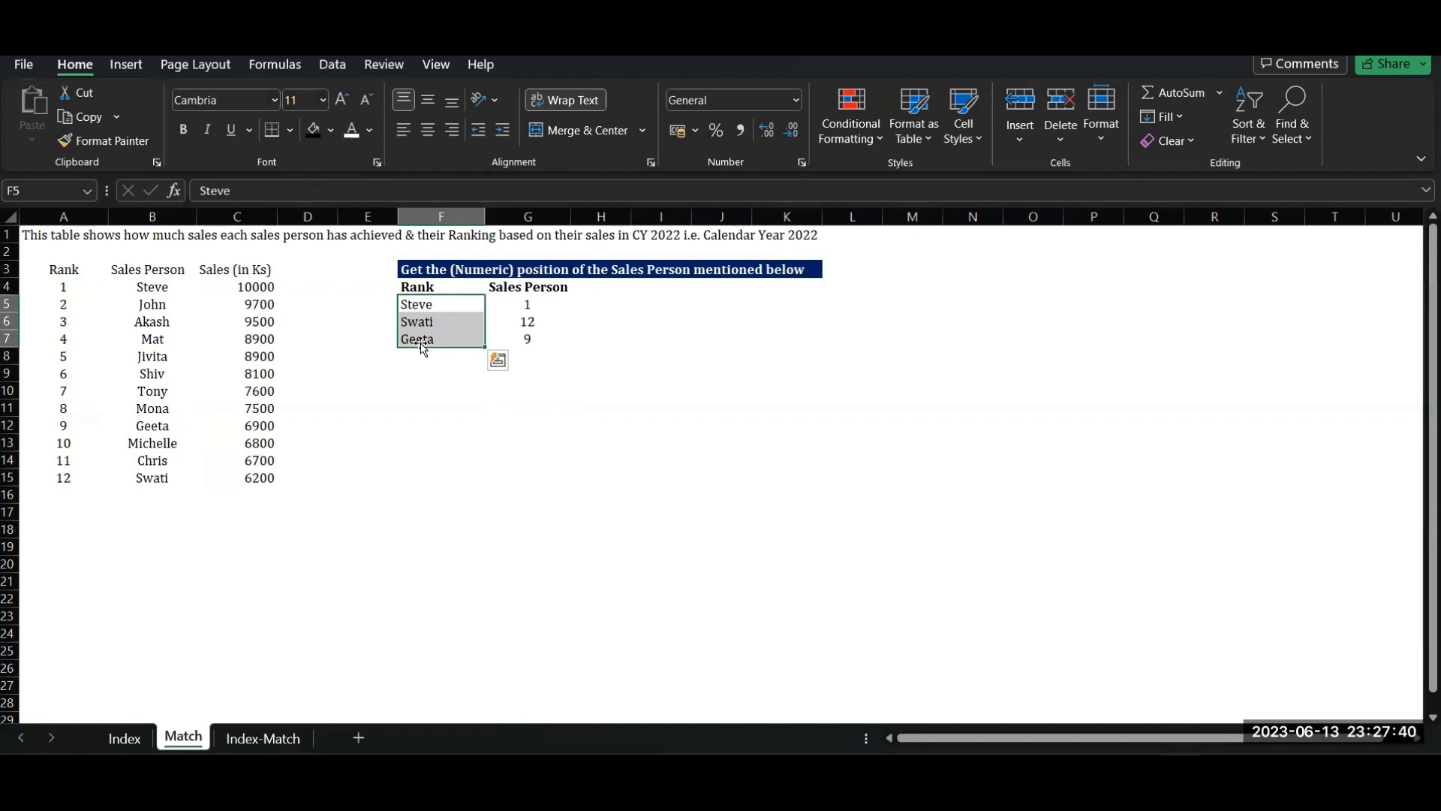
Go to the Index-Match sheet and review its table of ranks, sales persons and sales.
left_click(242, 738)
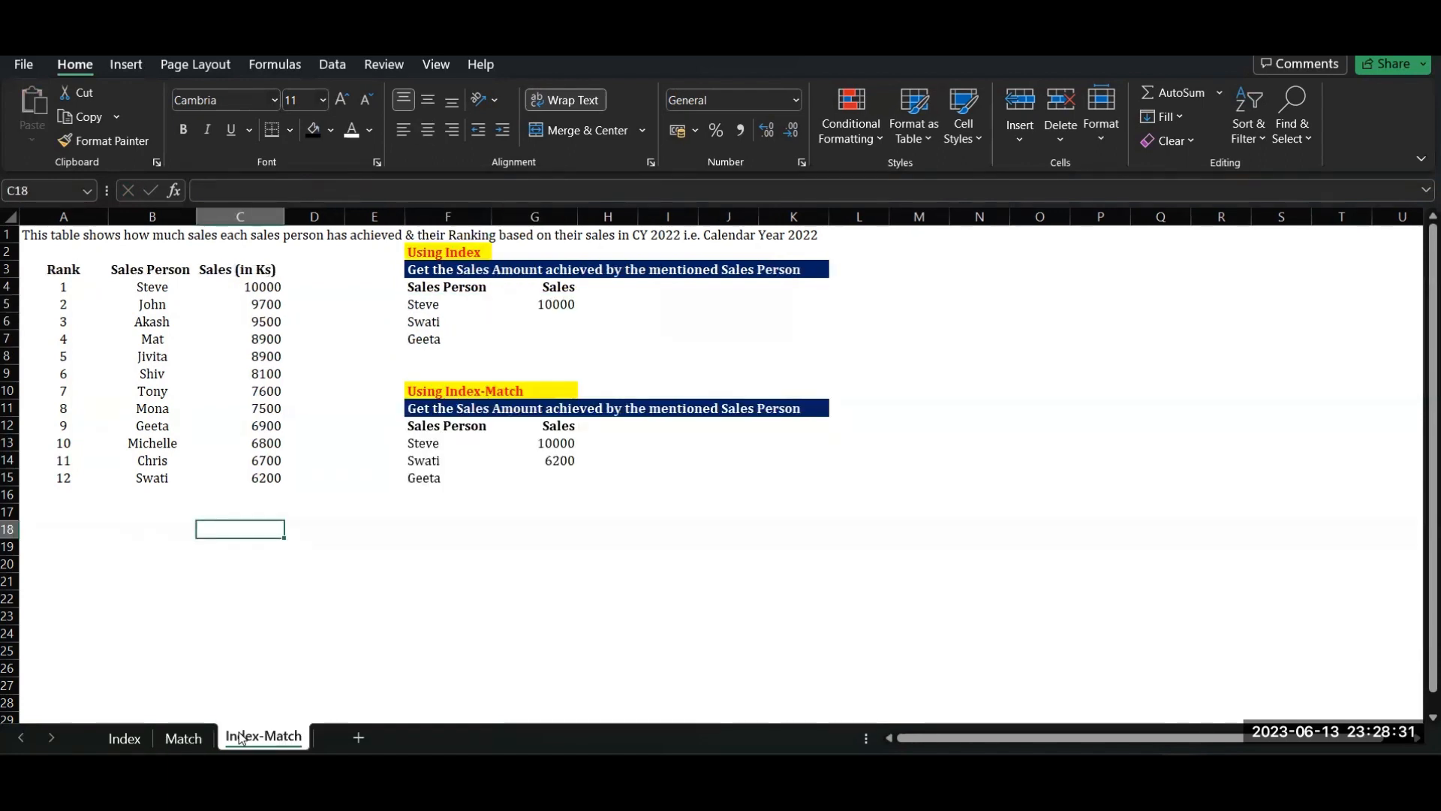
left_click_drag(53, 262, 325, 504)
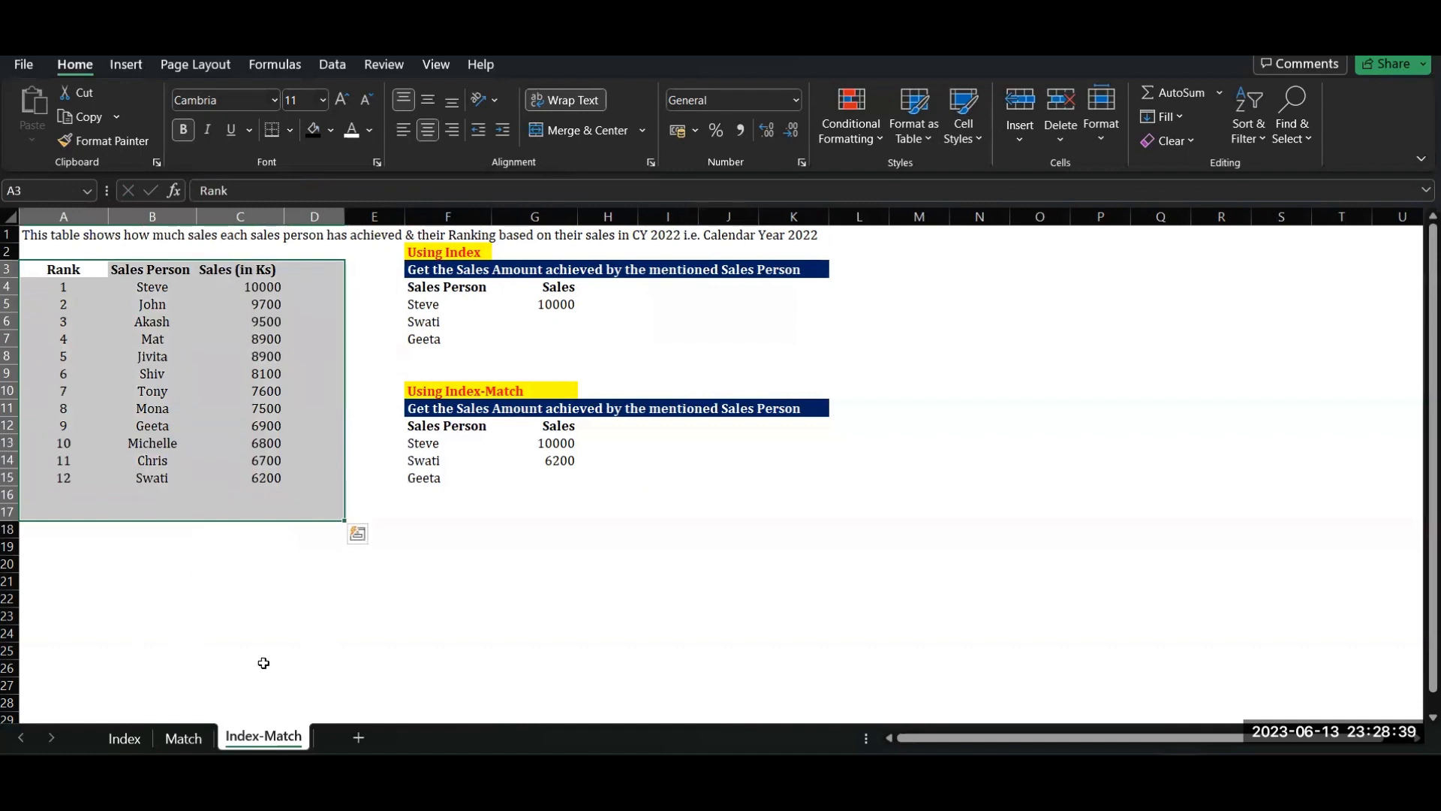
left_click(547, 579)
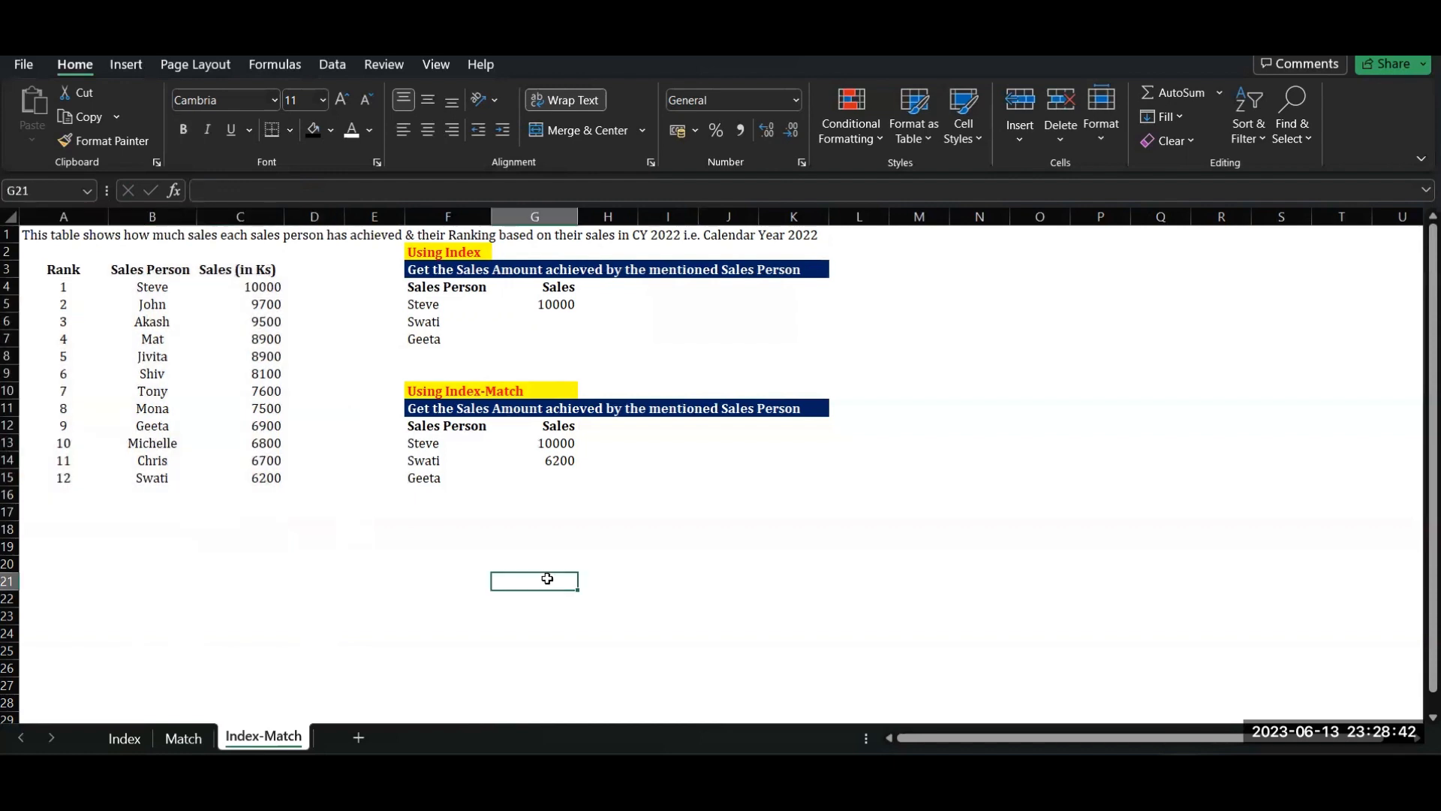
left_click_drag(63, 271, 295, 493)
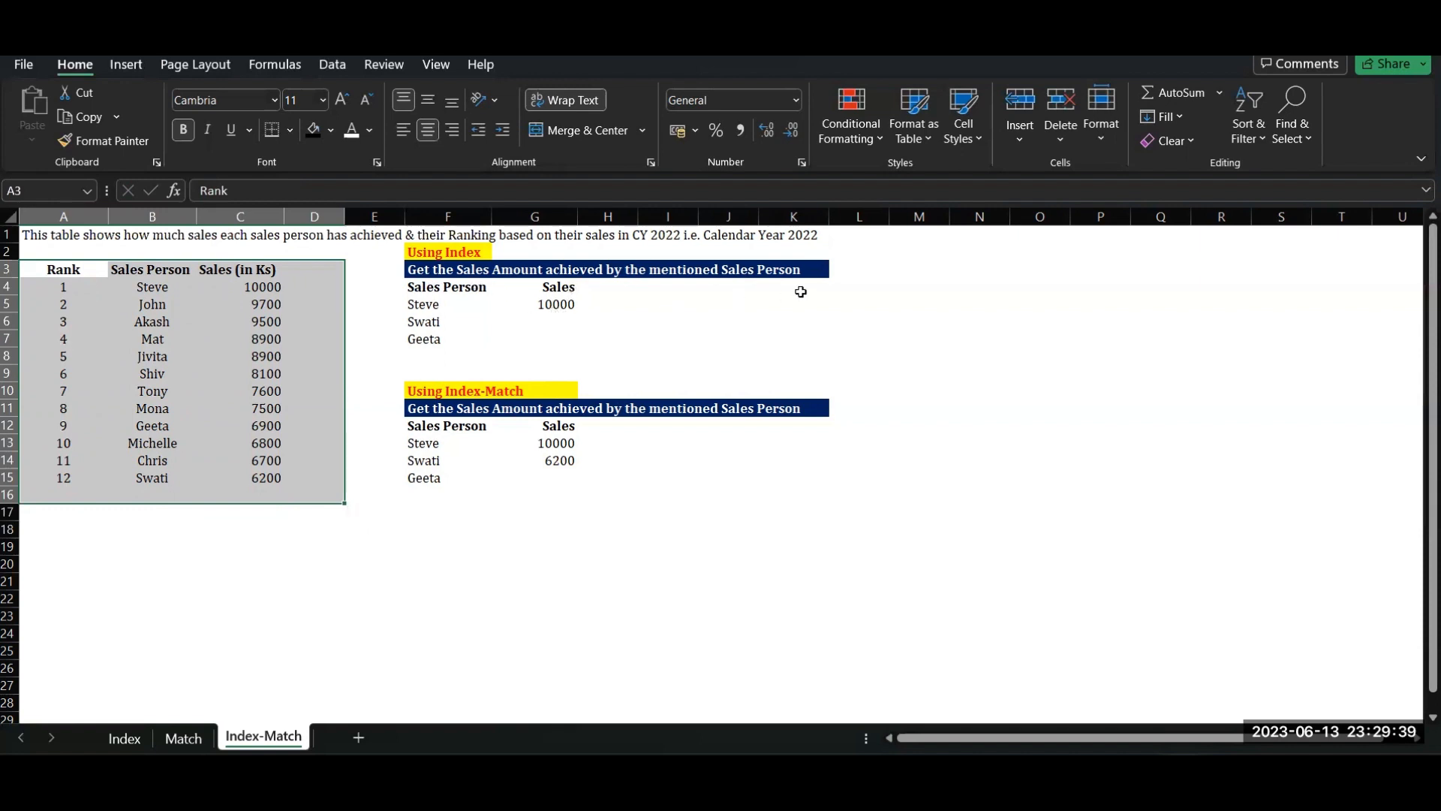
Compare the INDEX formula in G5 with the INDEX-MATCH formula in G14, and review the lookup lists beside them.
left_click_drag(420, 304, 424, 339)
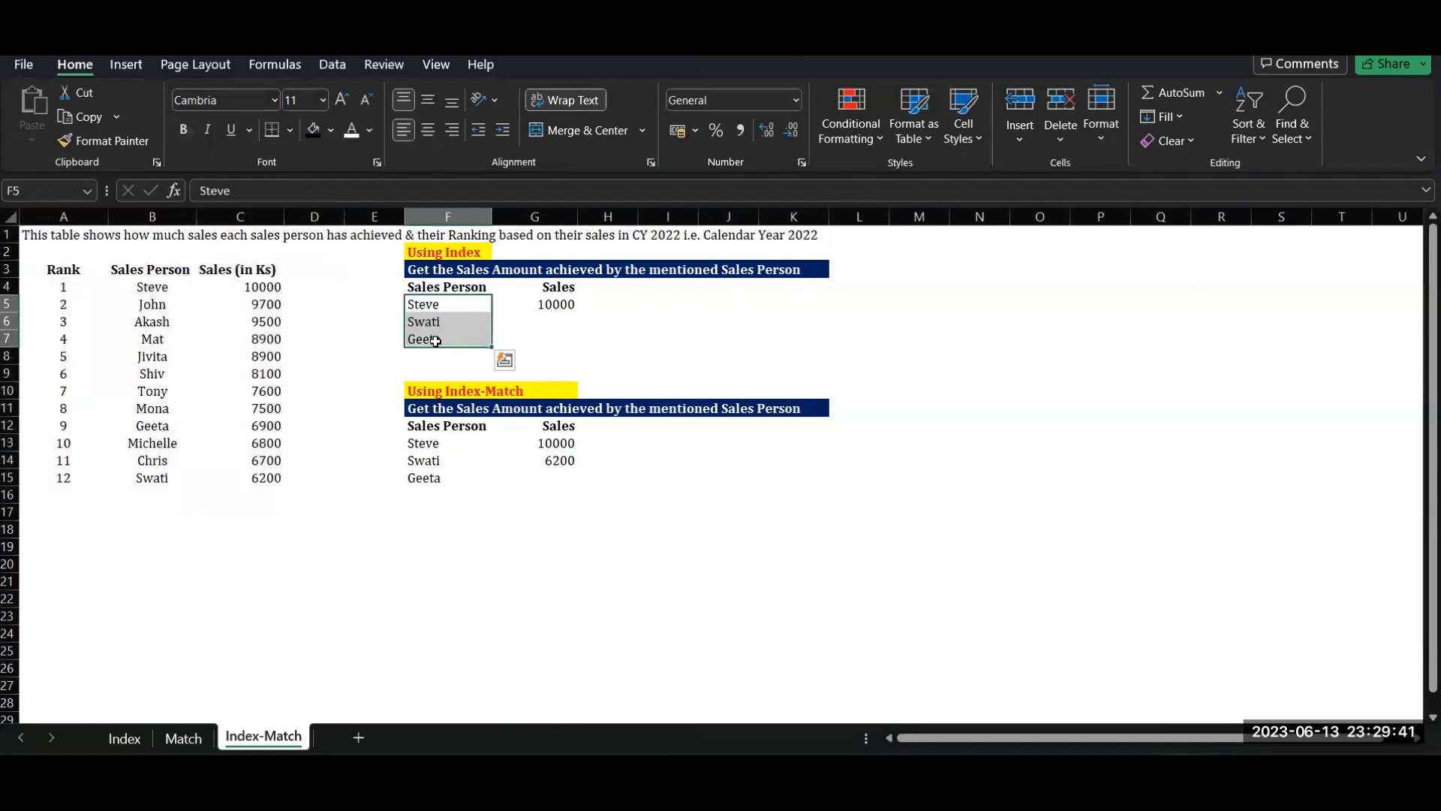
left_click(548, 306)
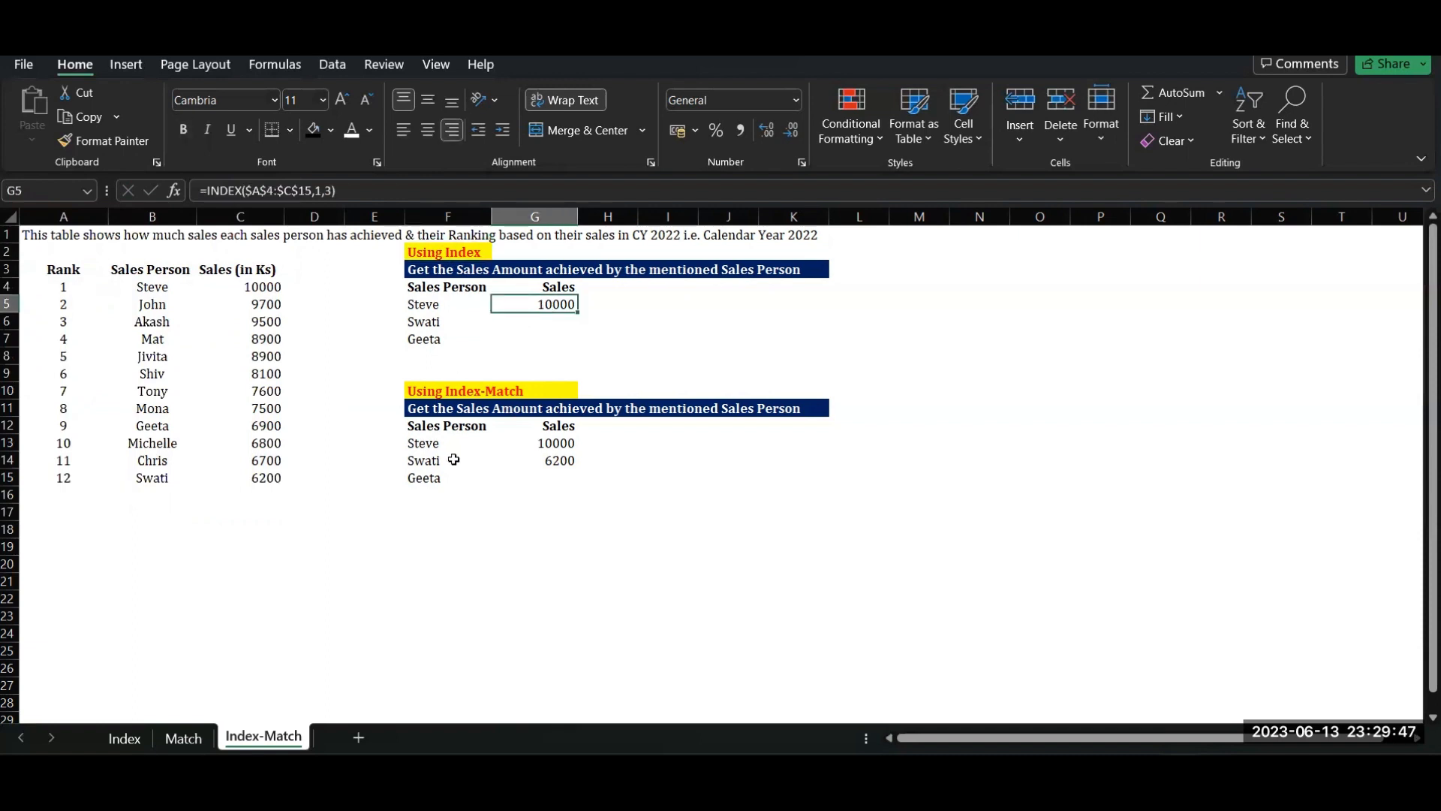
left_click(557, 457)
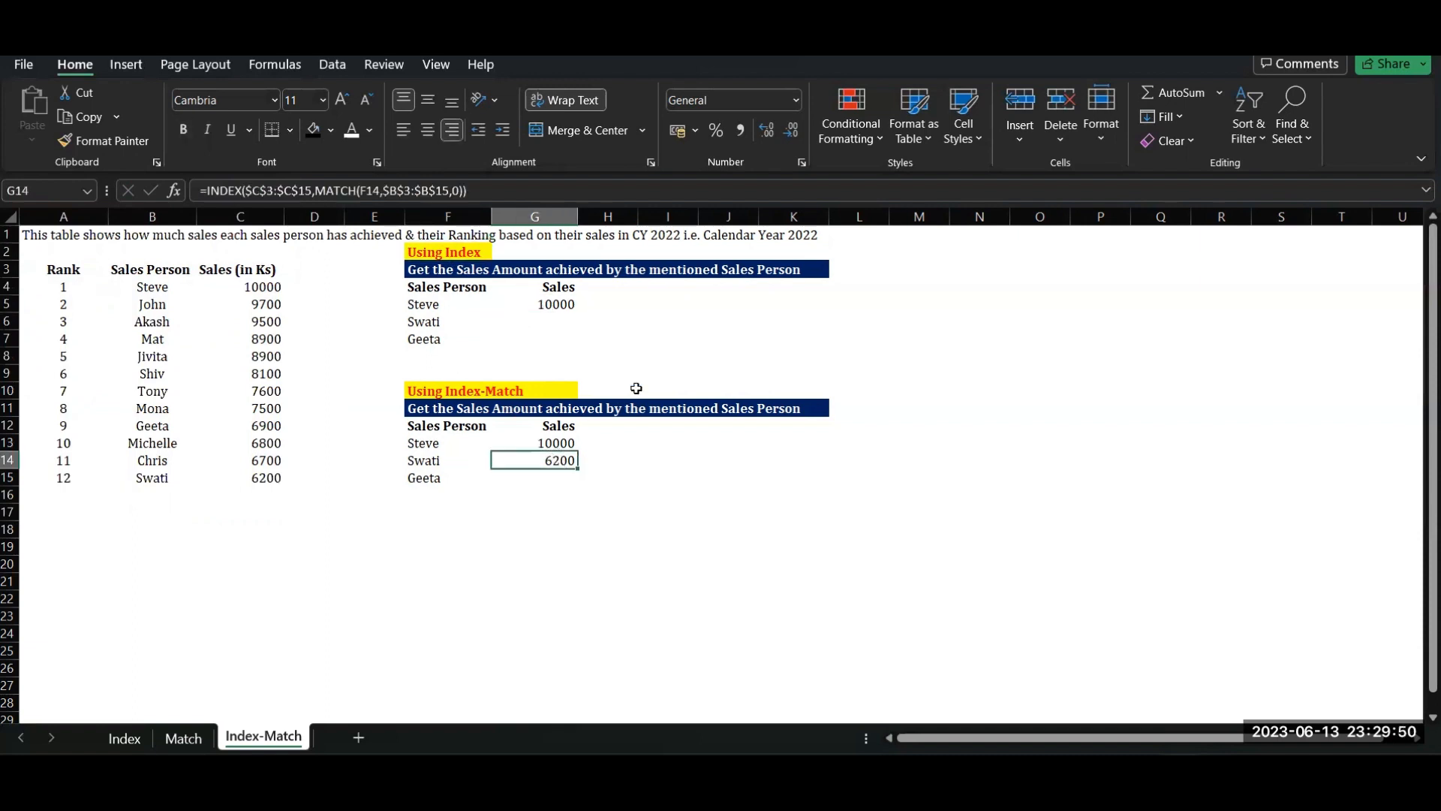
left_click(688, 354)
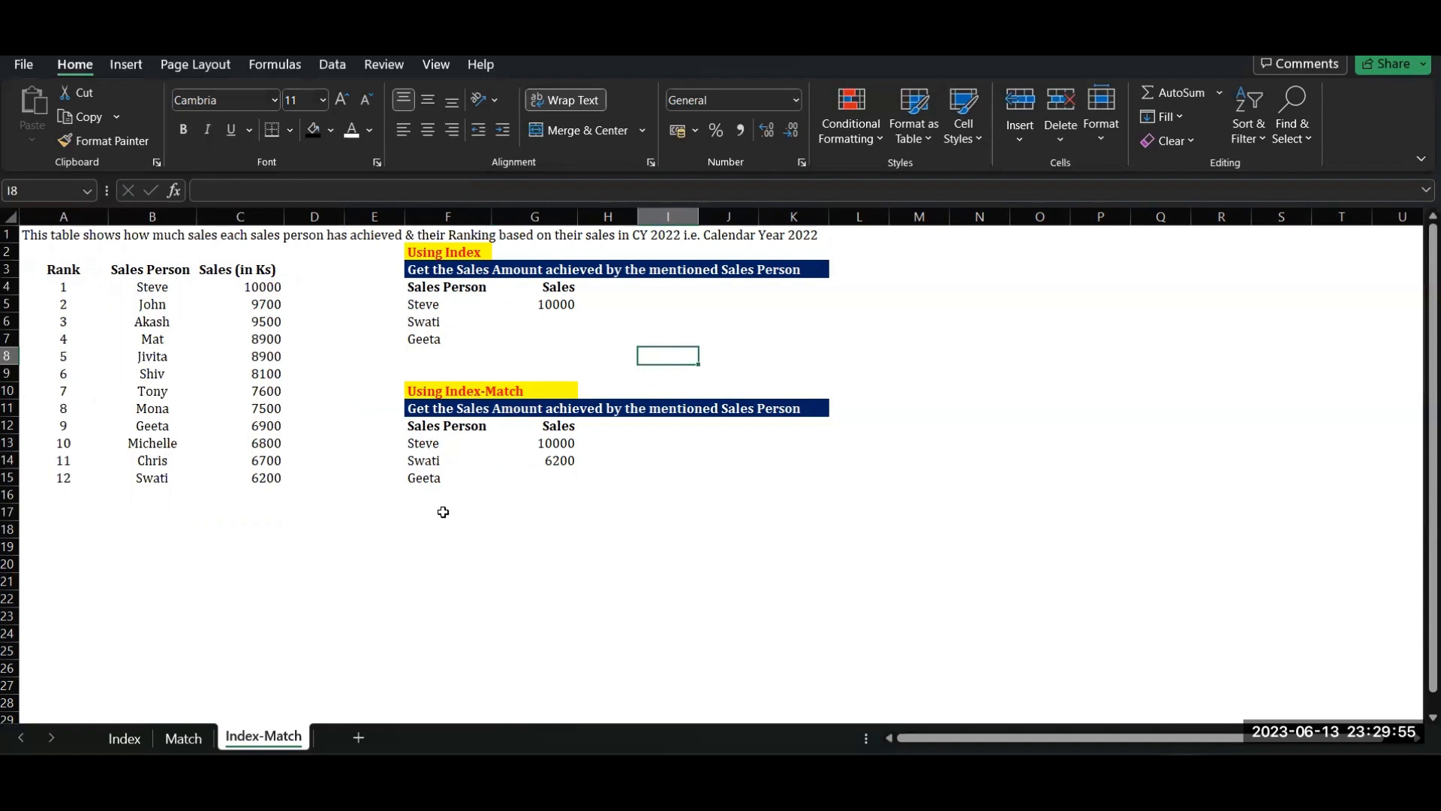
left_click_drag(411, 425, 563, 488)
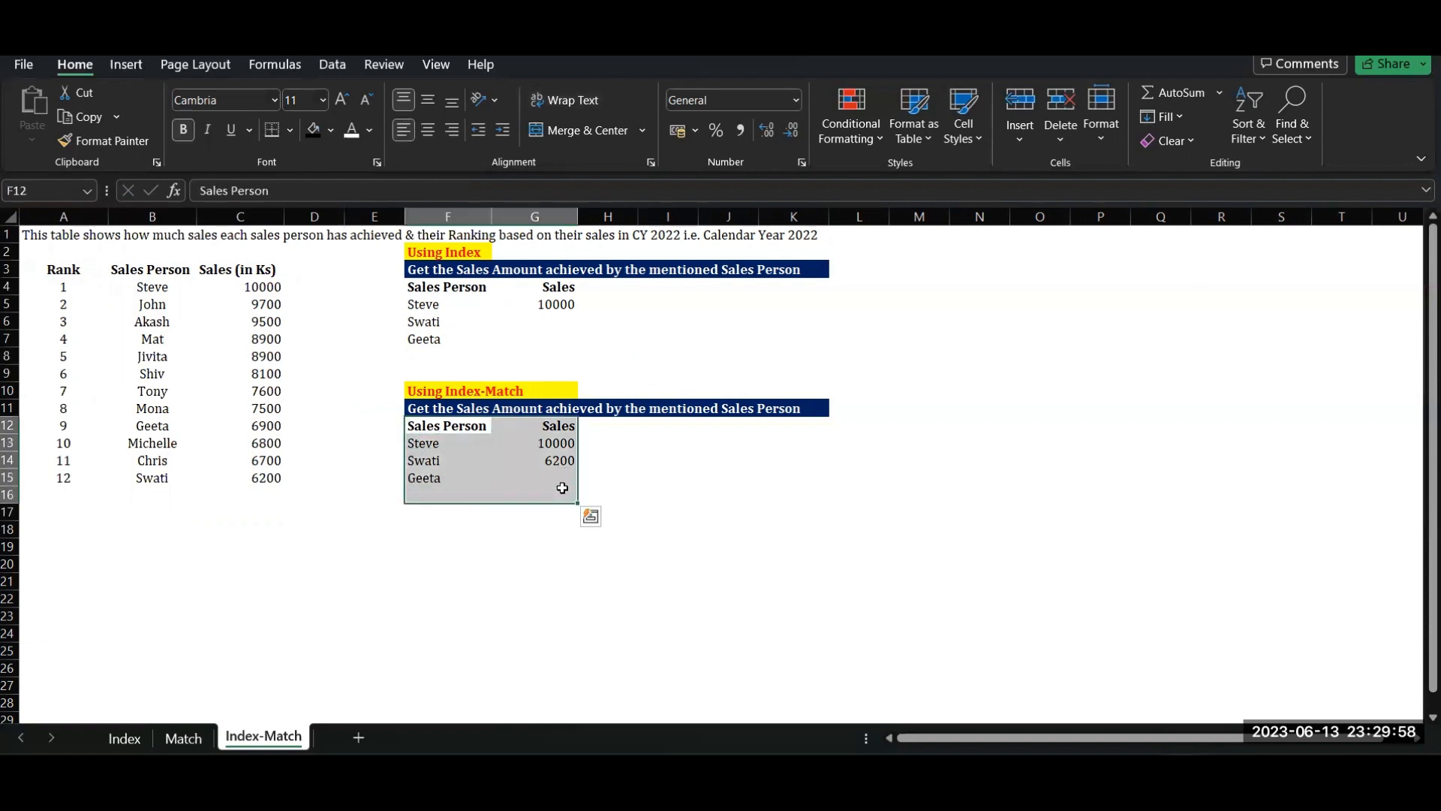
Inspect the array, row and column arguments of the INDEX formula in G5, leaving the formula as it is.
double_click(556, 304)
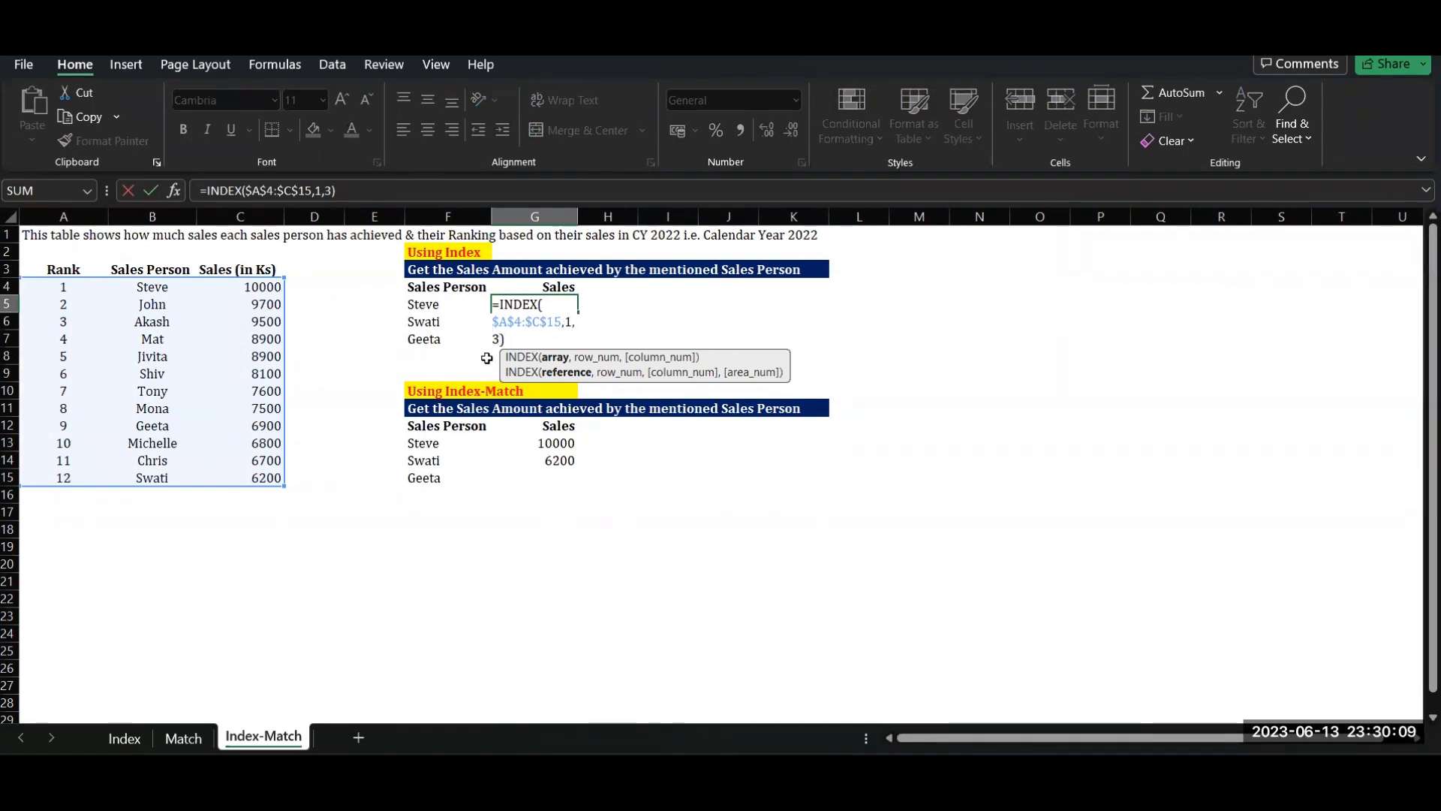
left_click(520, 533)
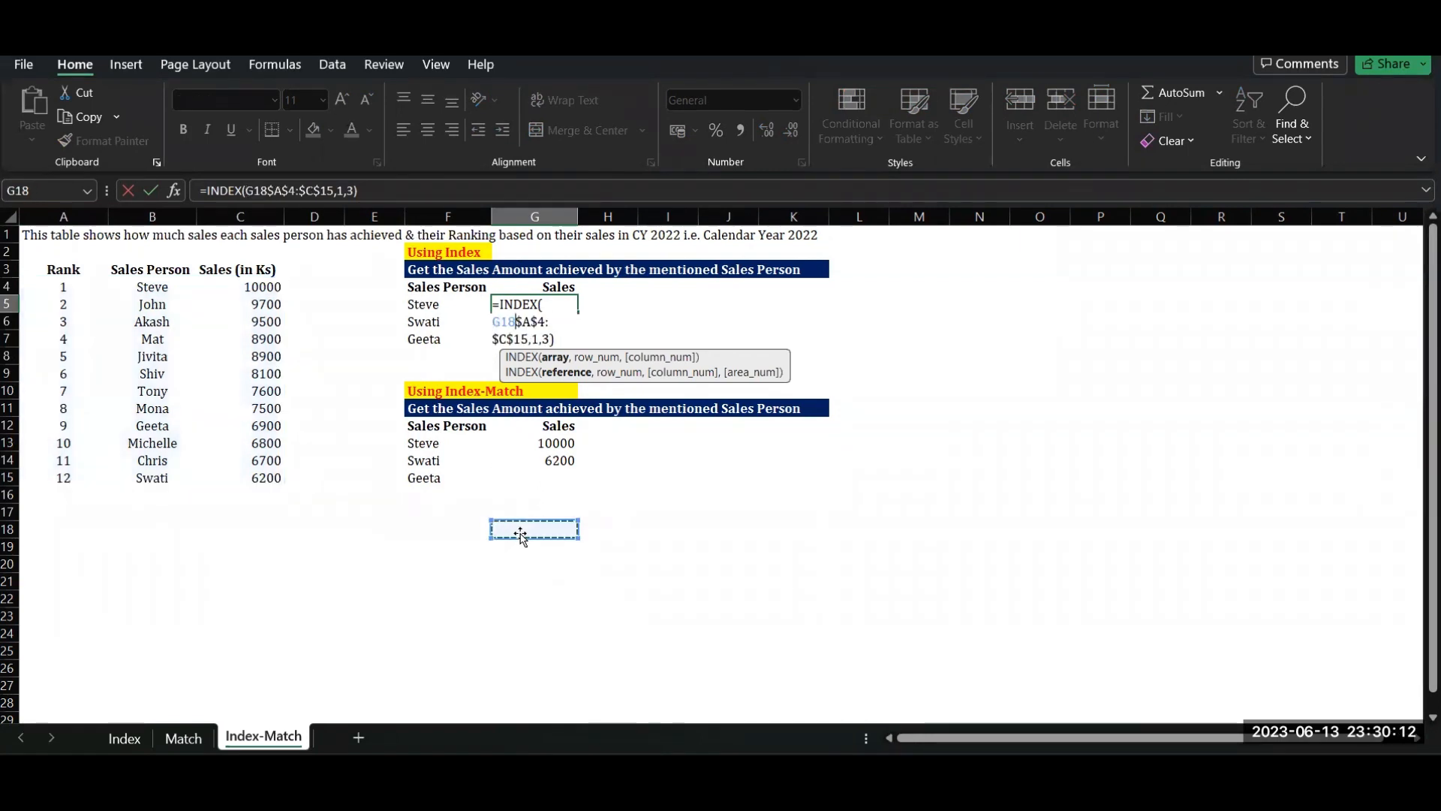
key("Escape")
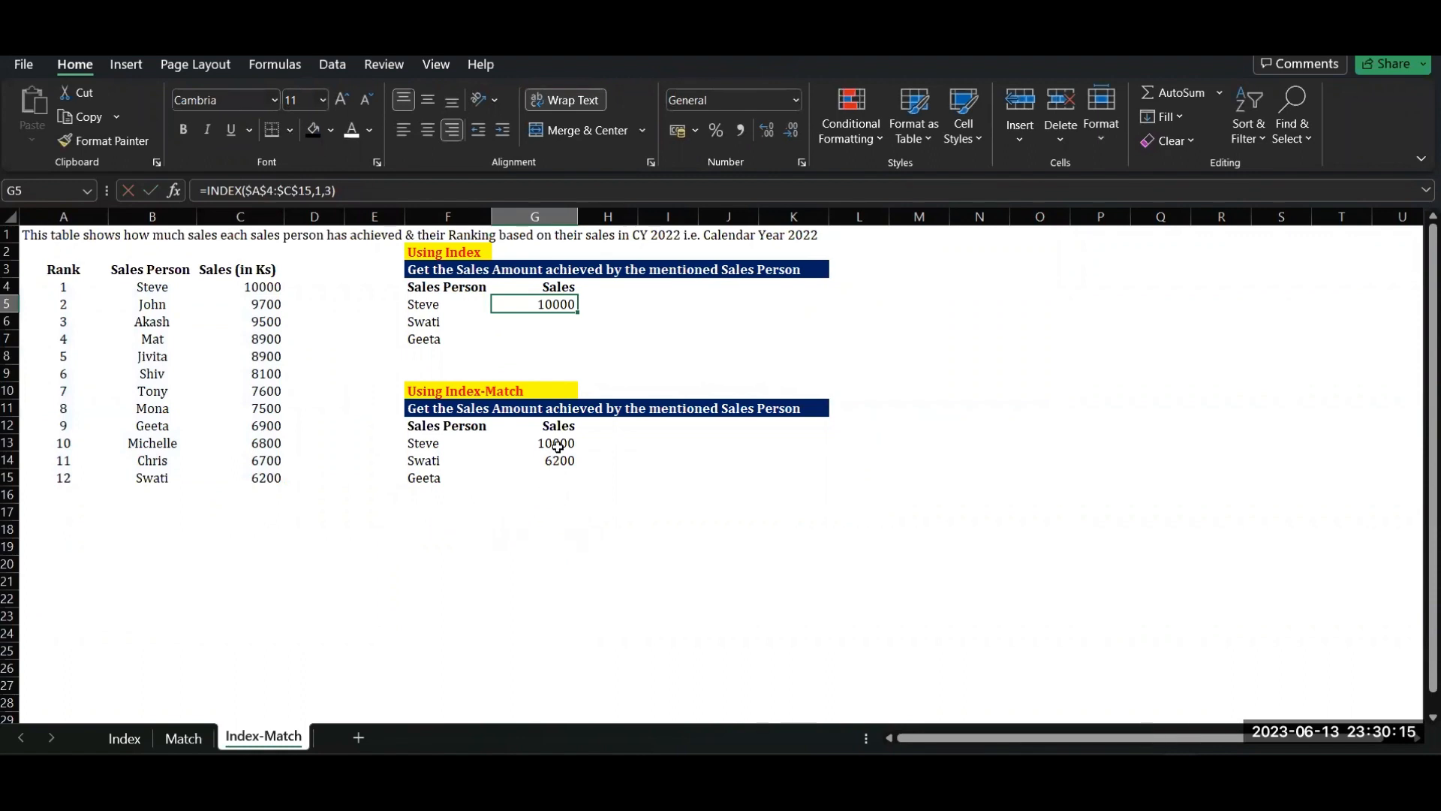
Start an INDEX formula in H13 with the sales column including its header, $C$3:$C$15, as absolute array.
left_click(616, 445)
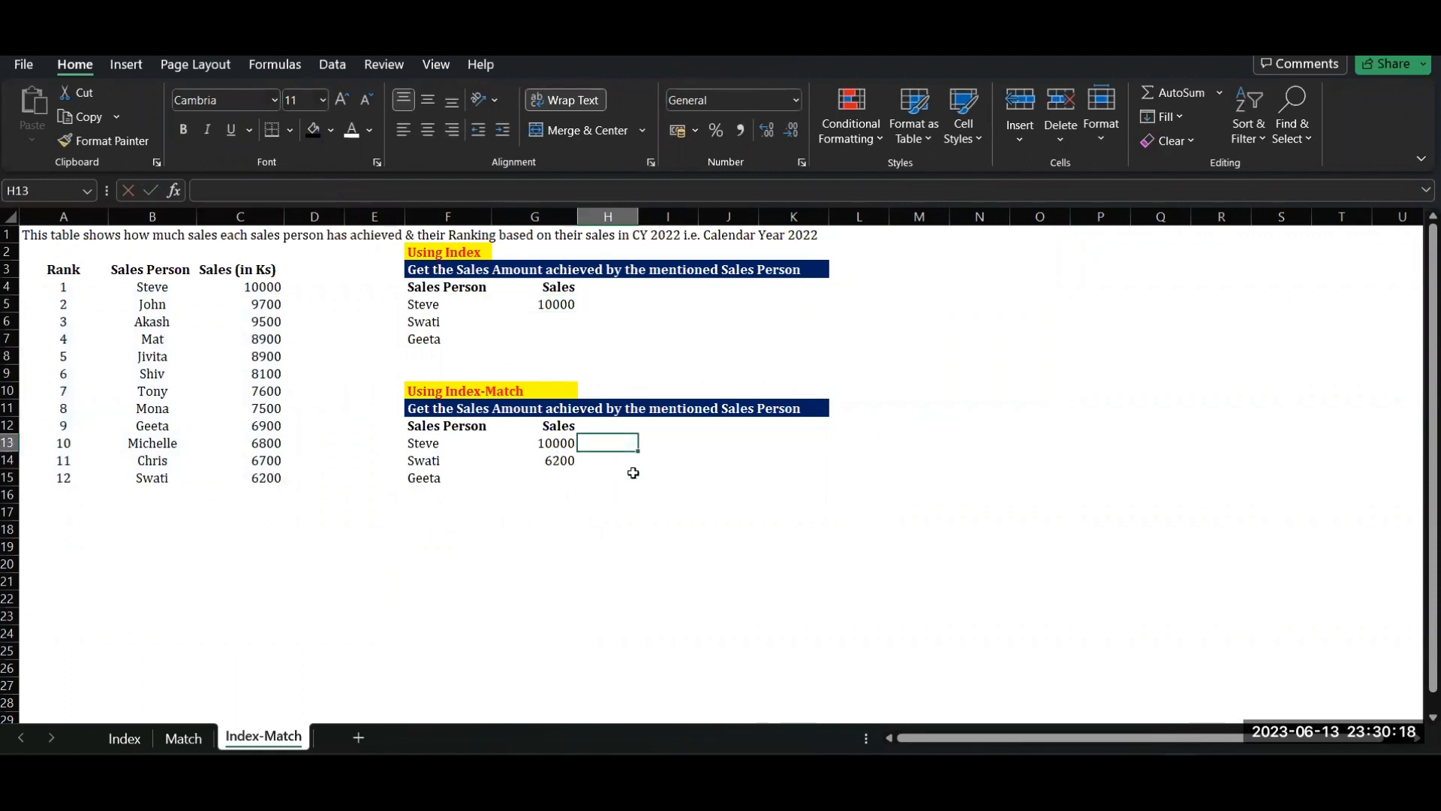
type("=")
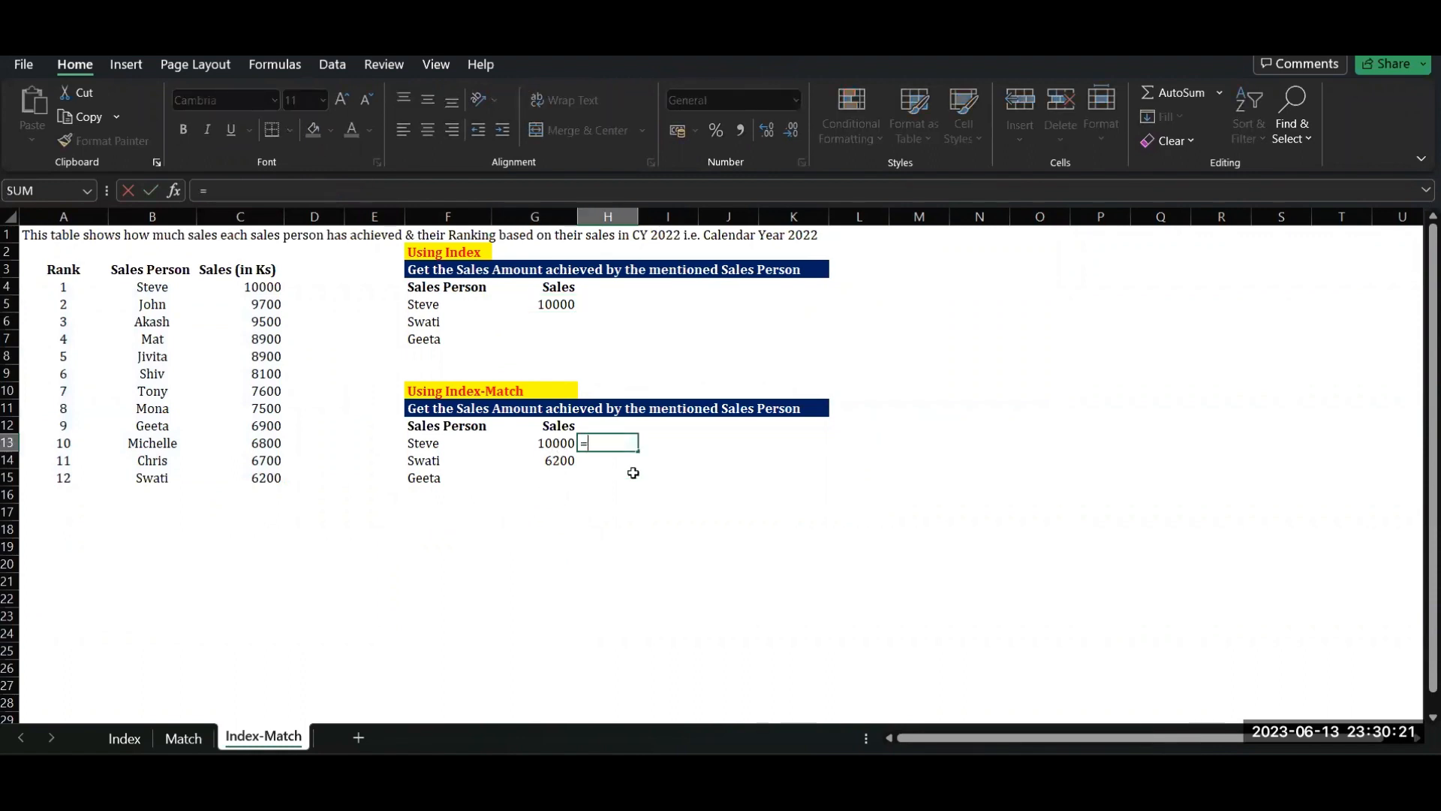
type("inde")
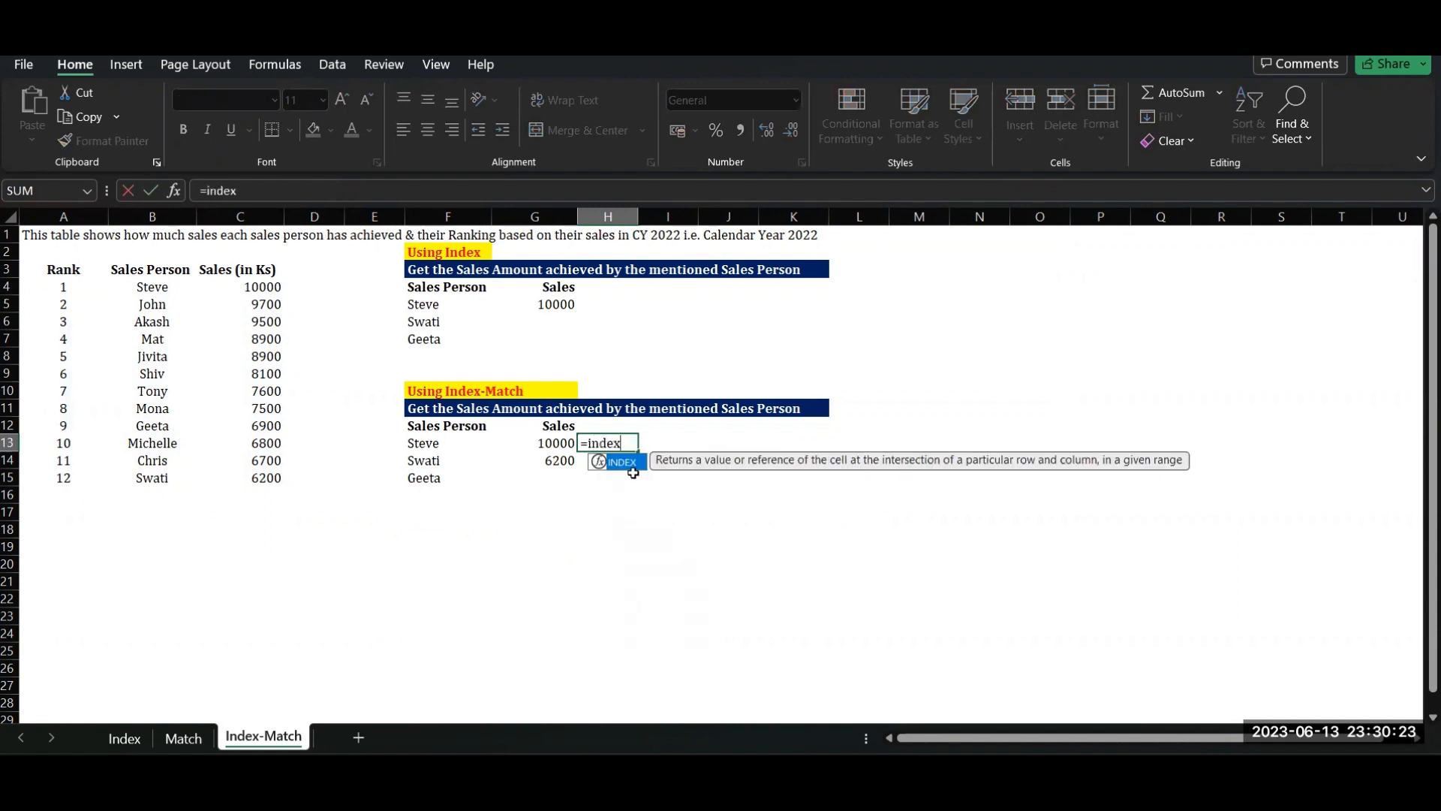
type("x")
double_click(635, 474)
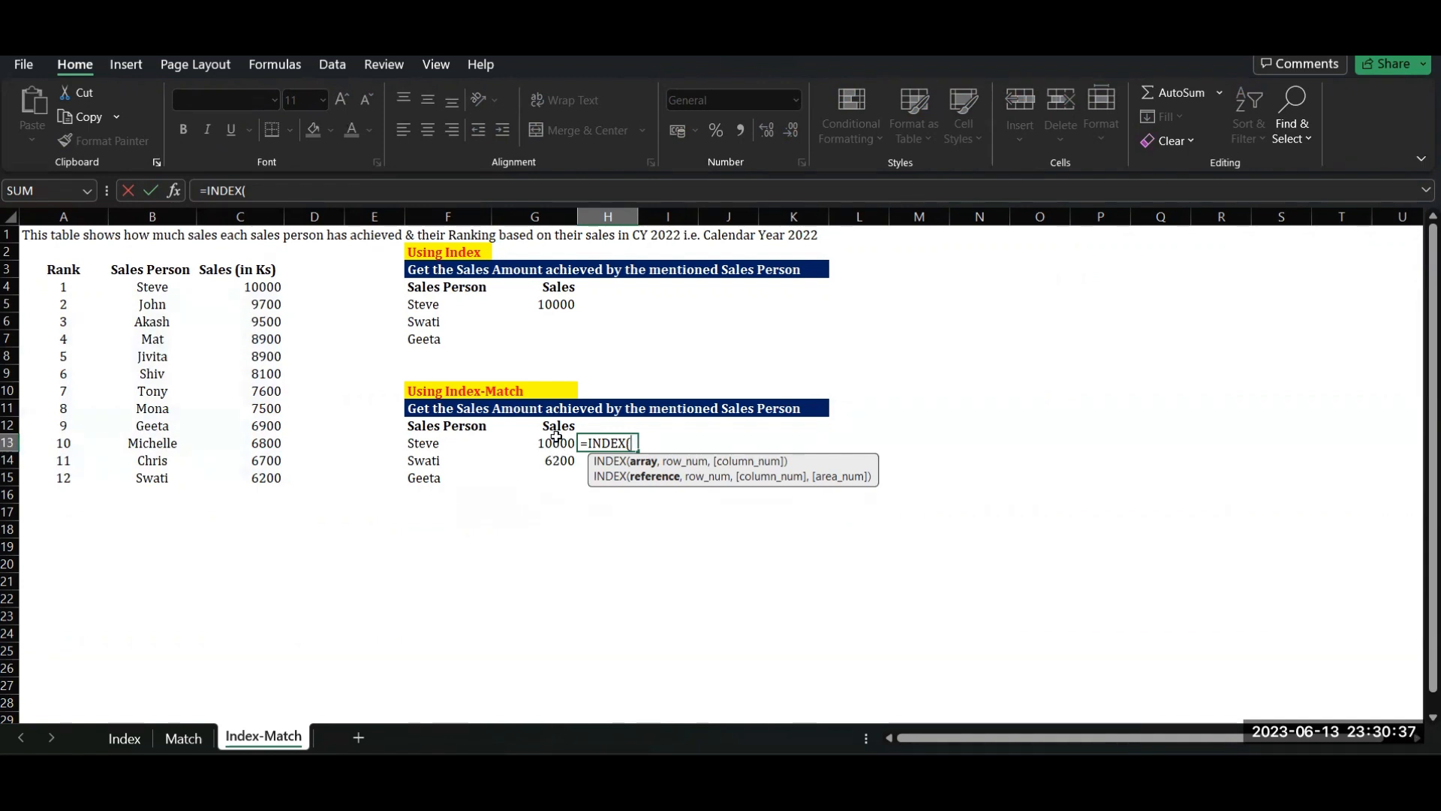
left_click(258, 275)
left_click_drag(257, 275, 277, 477)
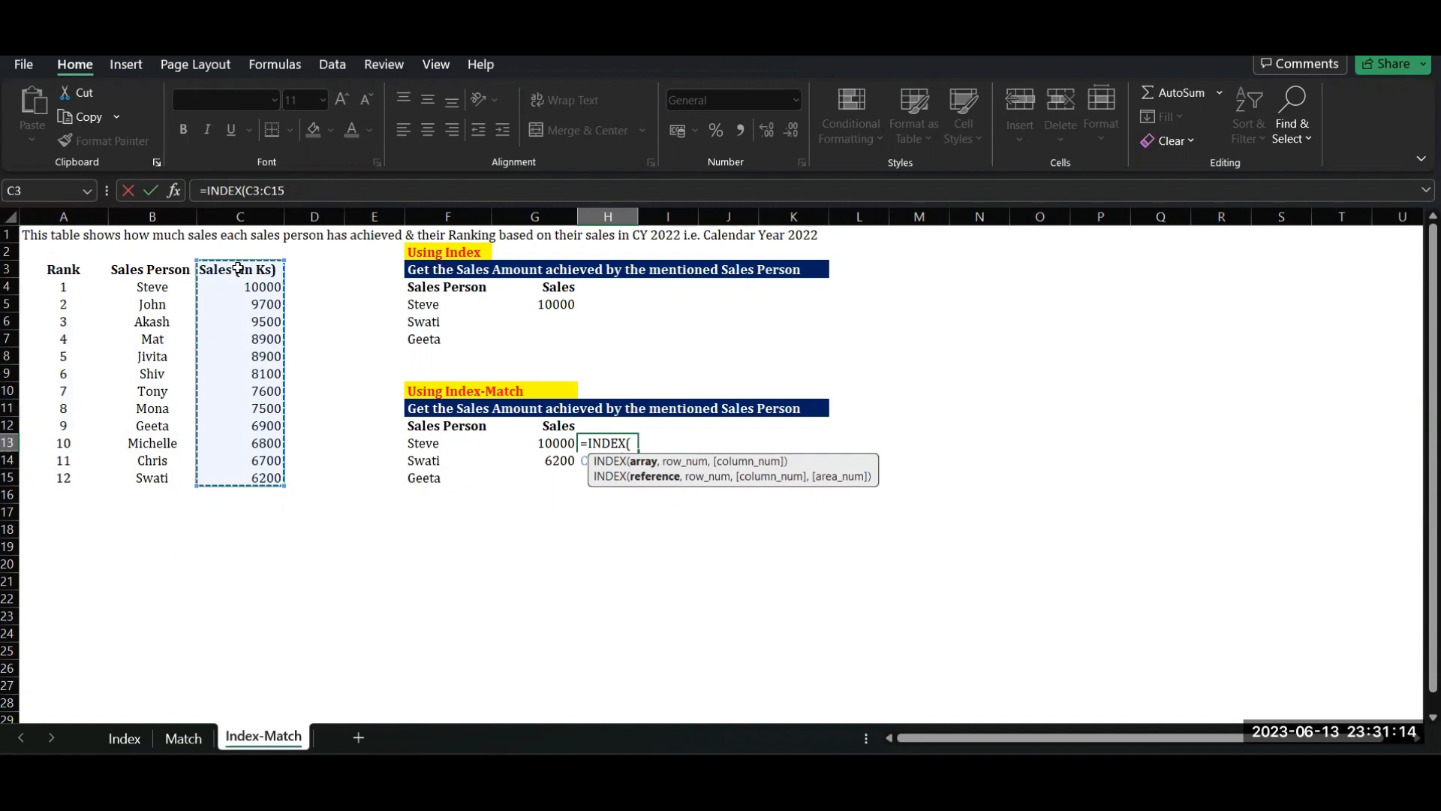
key("F4")
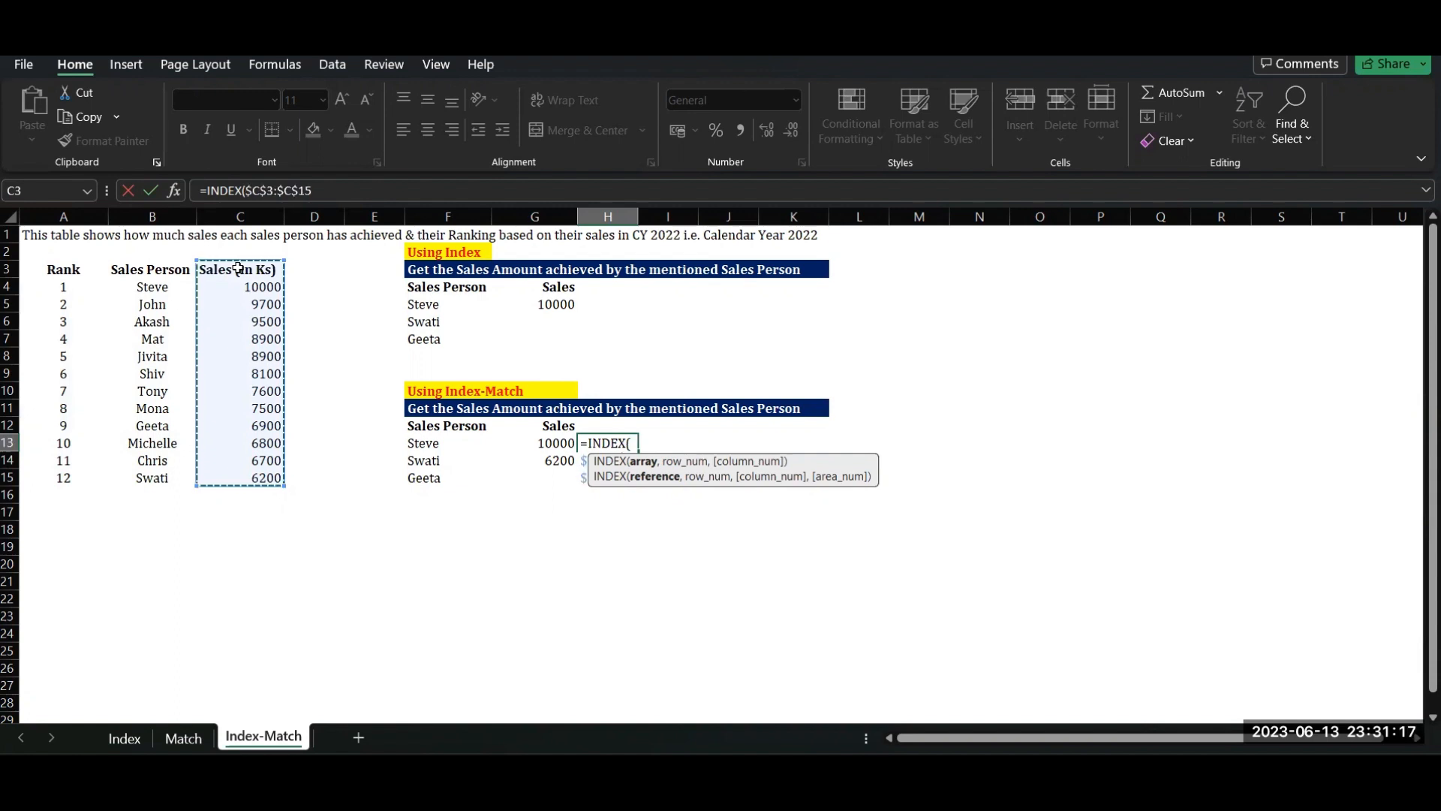
left_click(337, 181)
type(",")
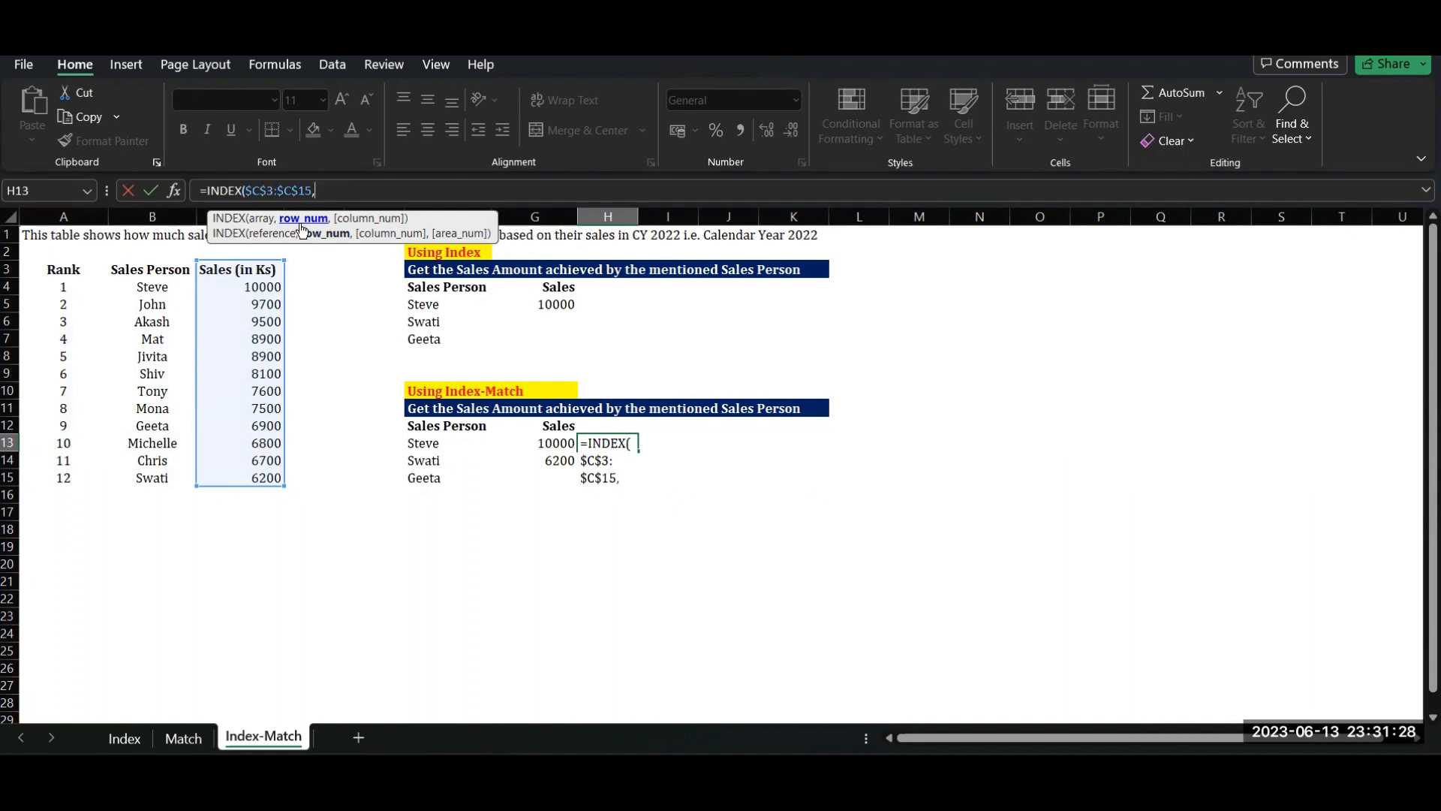
Complete the H13 formula with MATCH as row number, looking up F13 in $B$3:$B$15 with exact match 0.
type("matc")
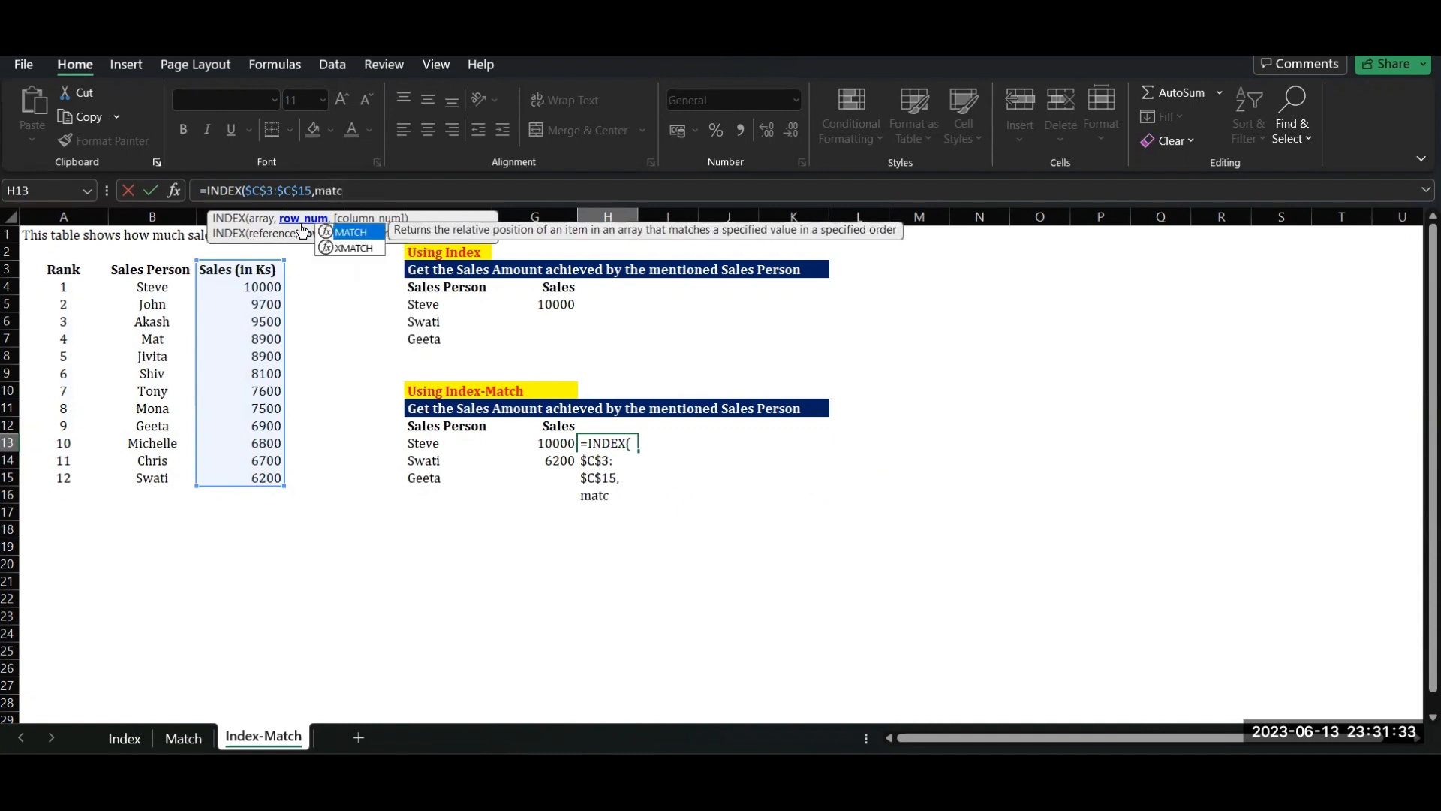
key("Tab")
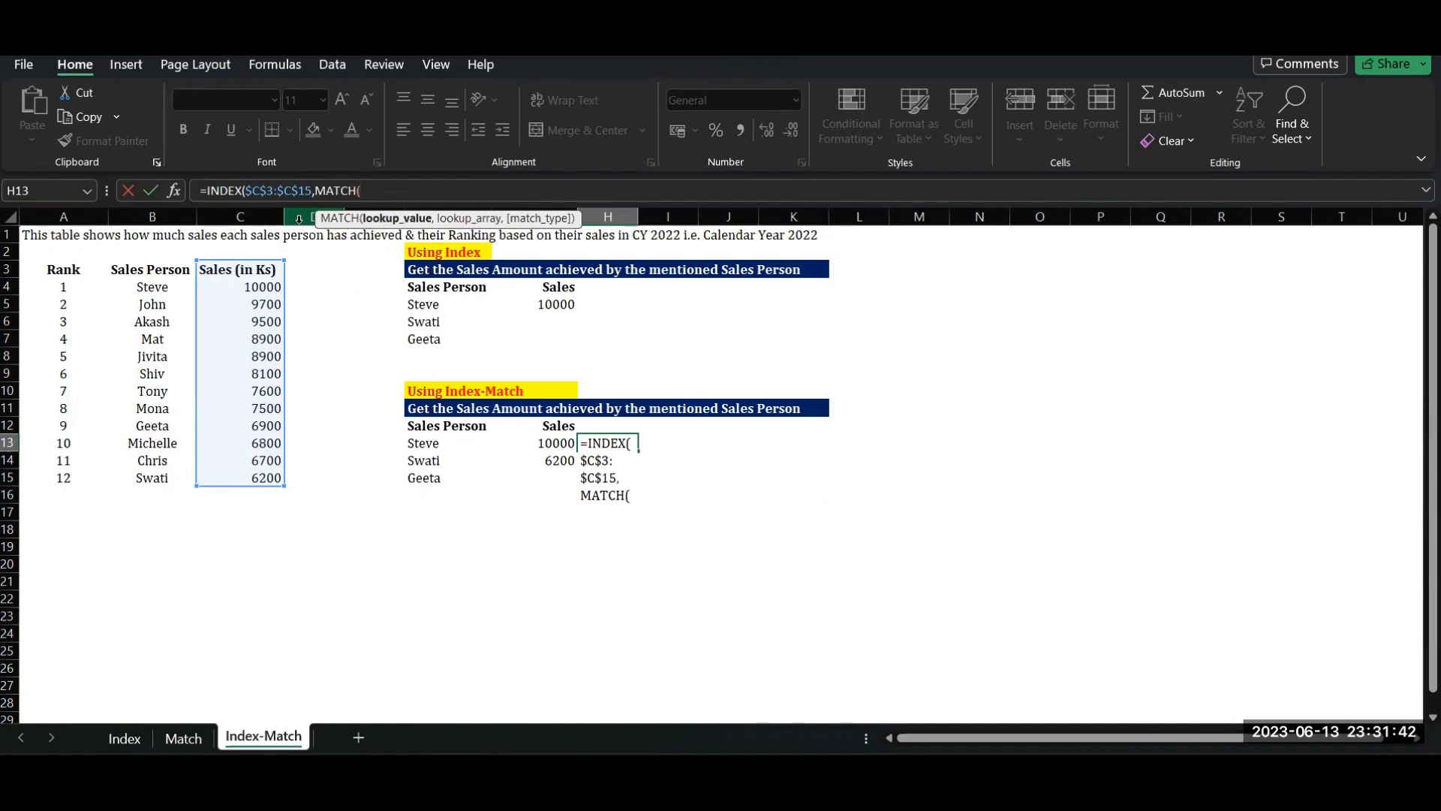
left_click(421, 444)
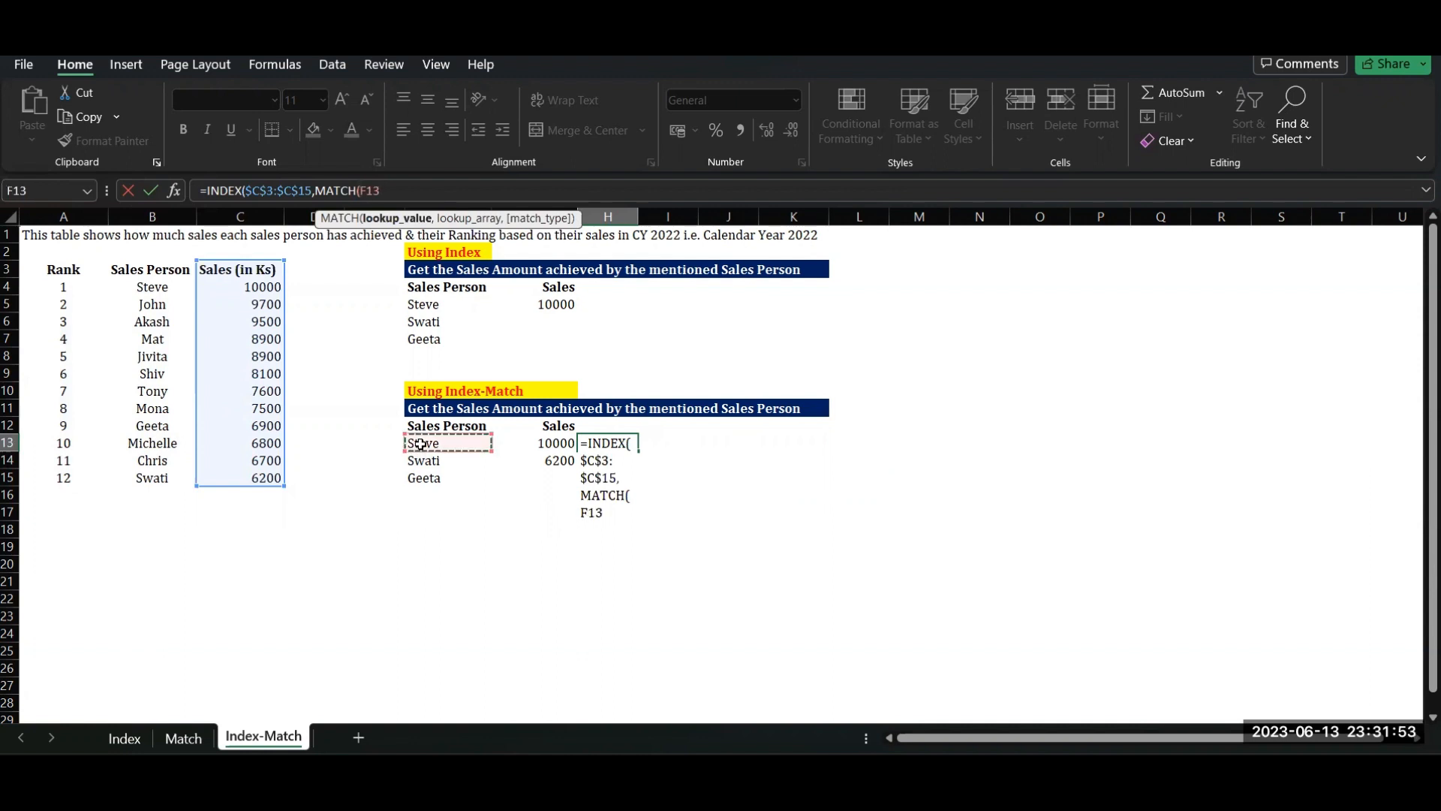
type(",")
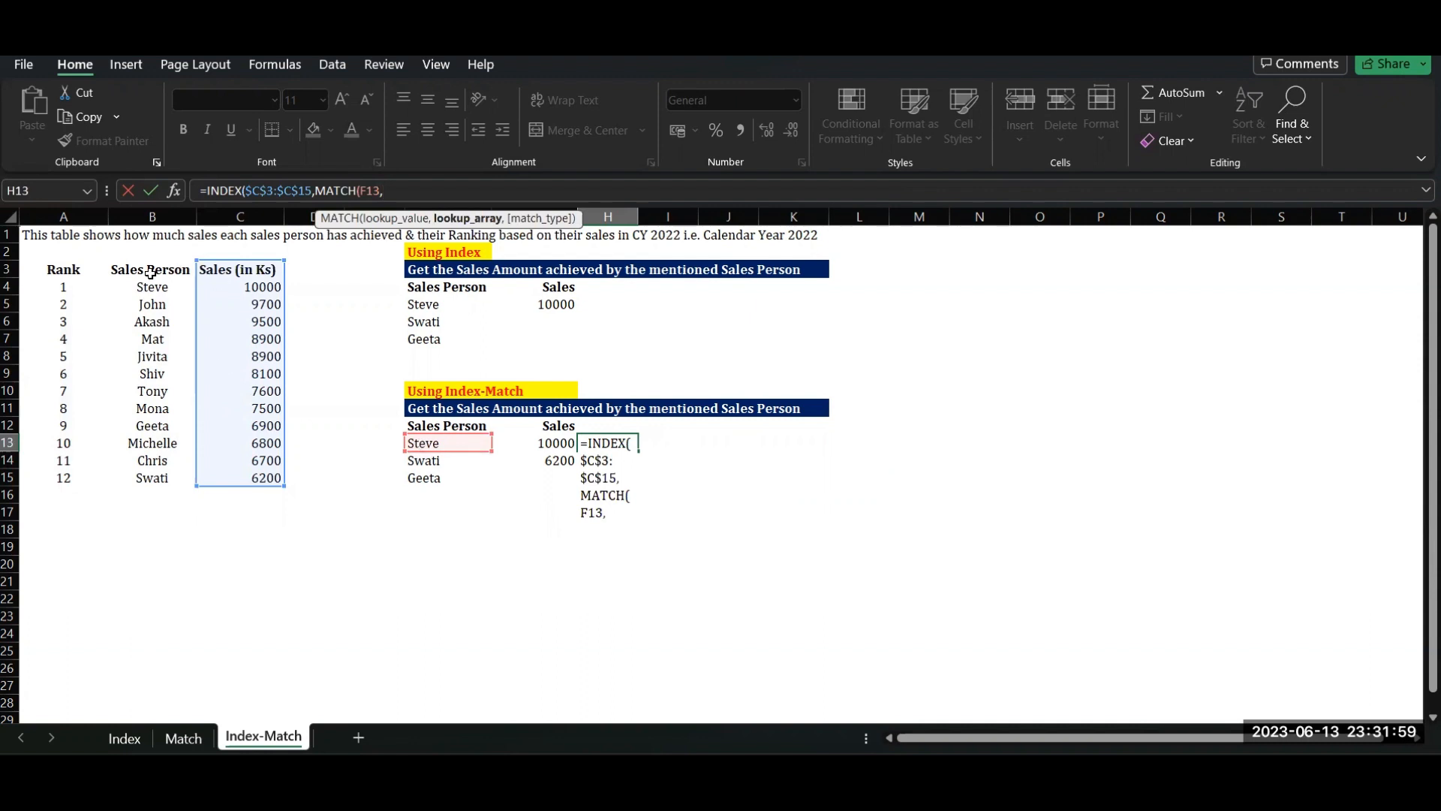
left_click_drag(148, 273, 156, 481)
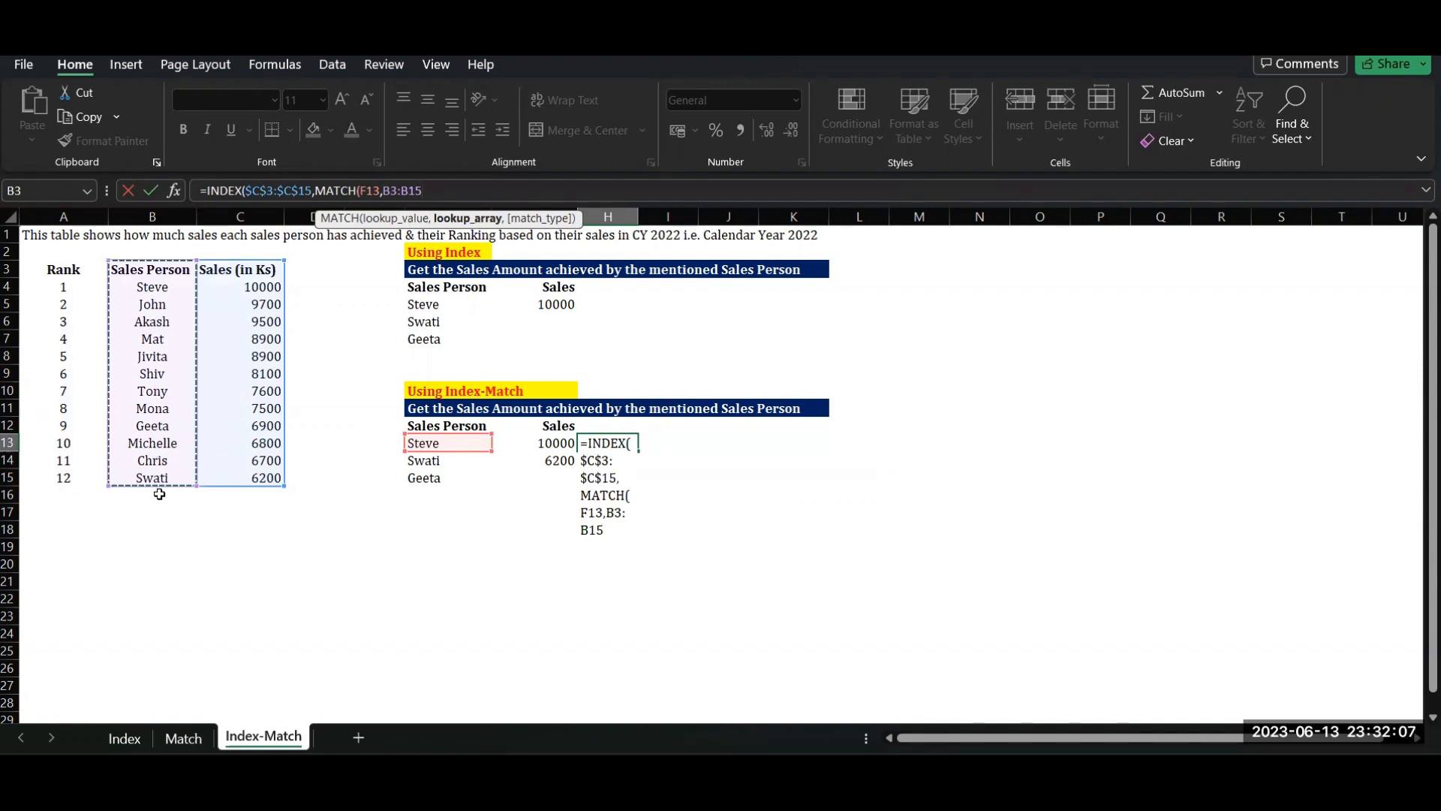
key("F4")
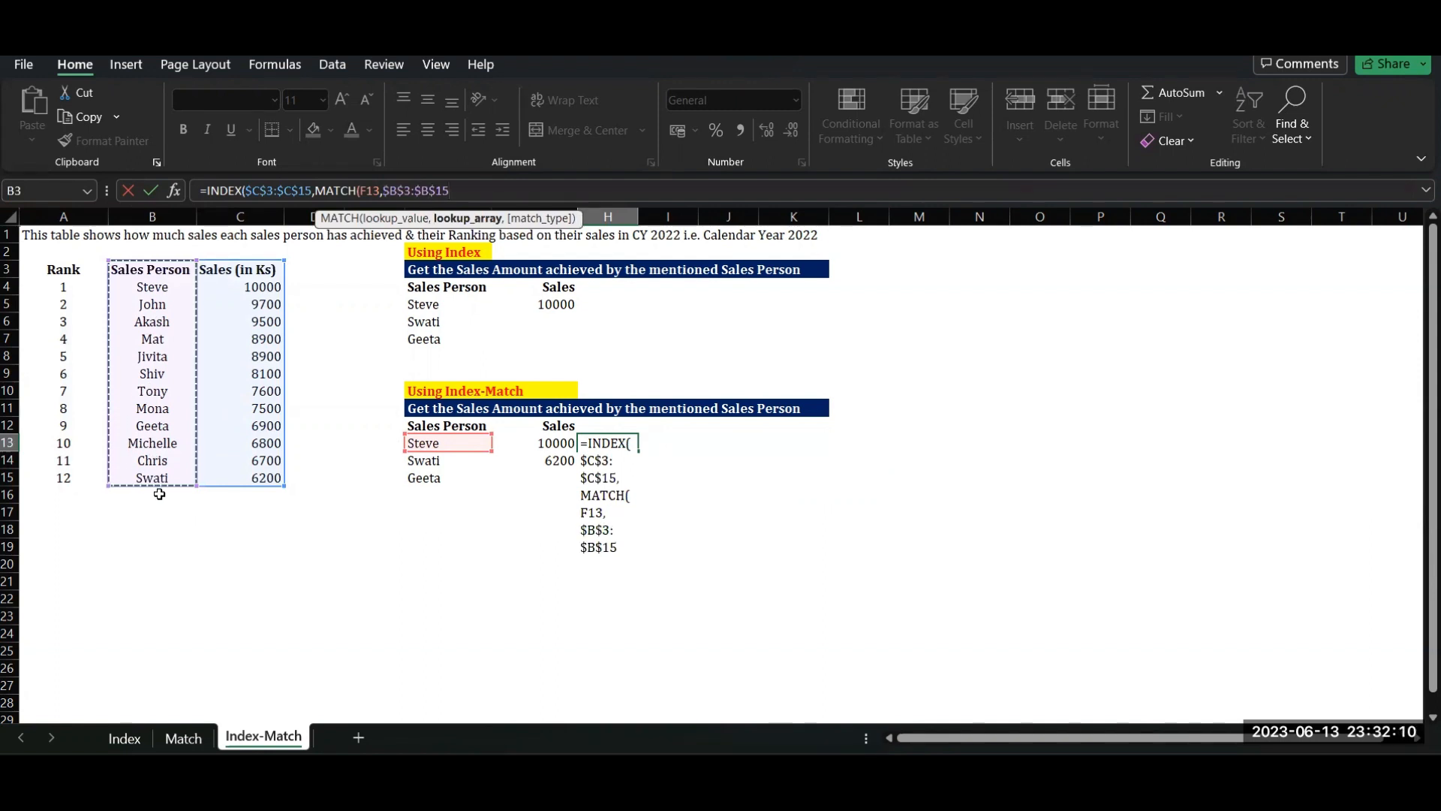
type(",")
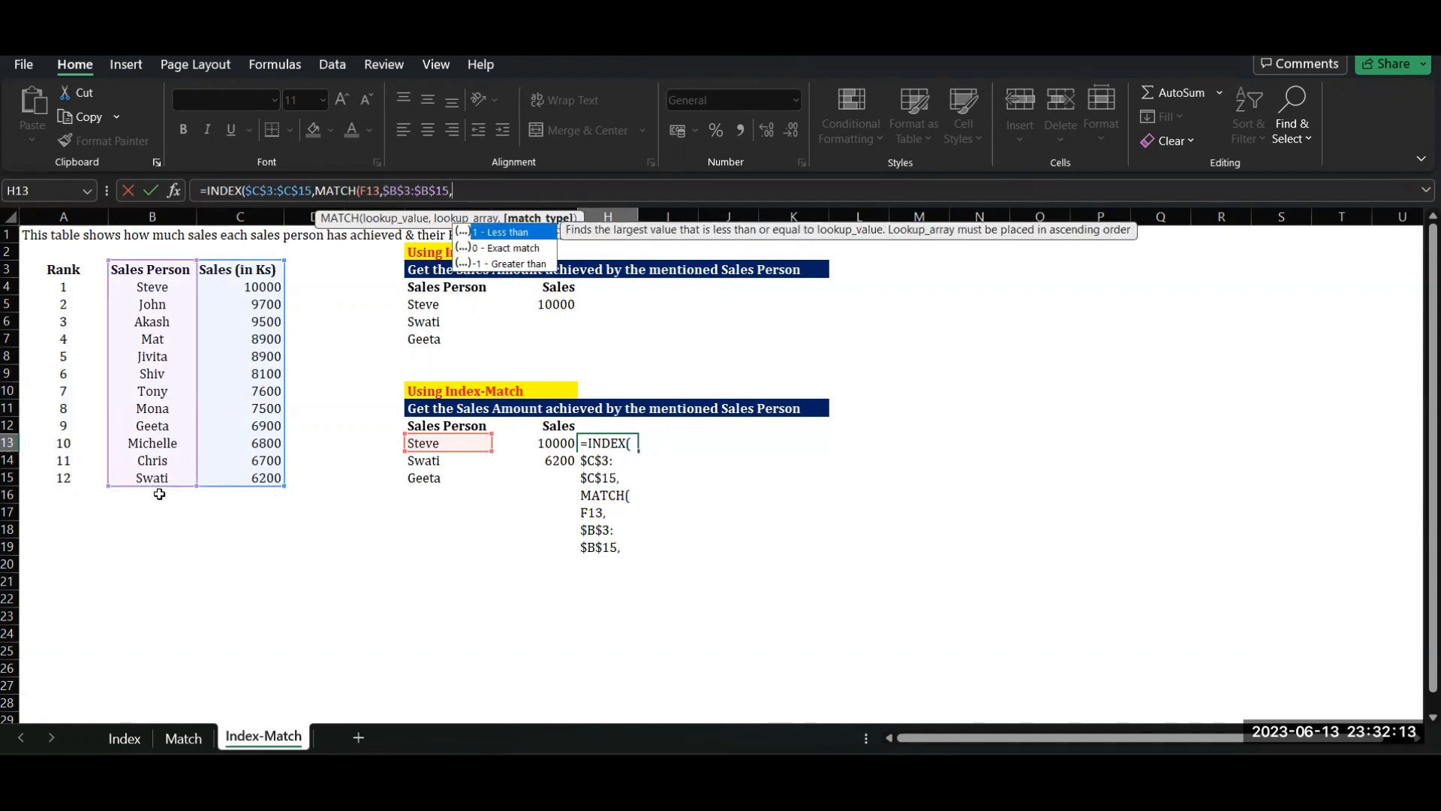
type("0)")
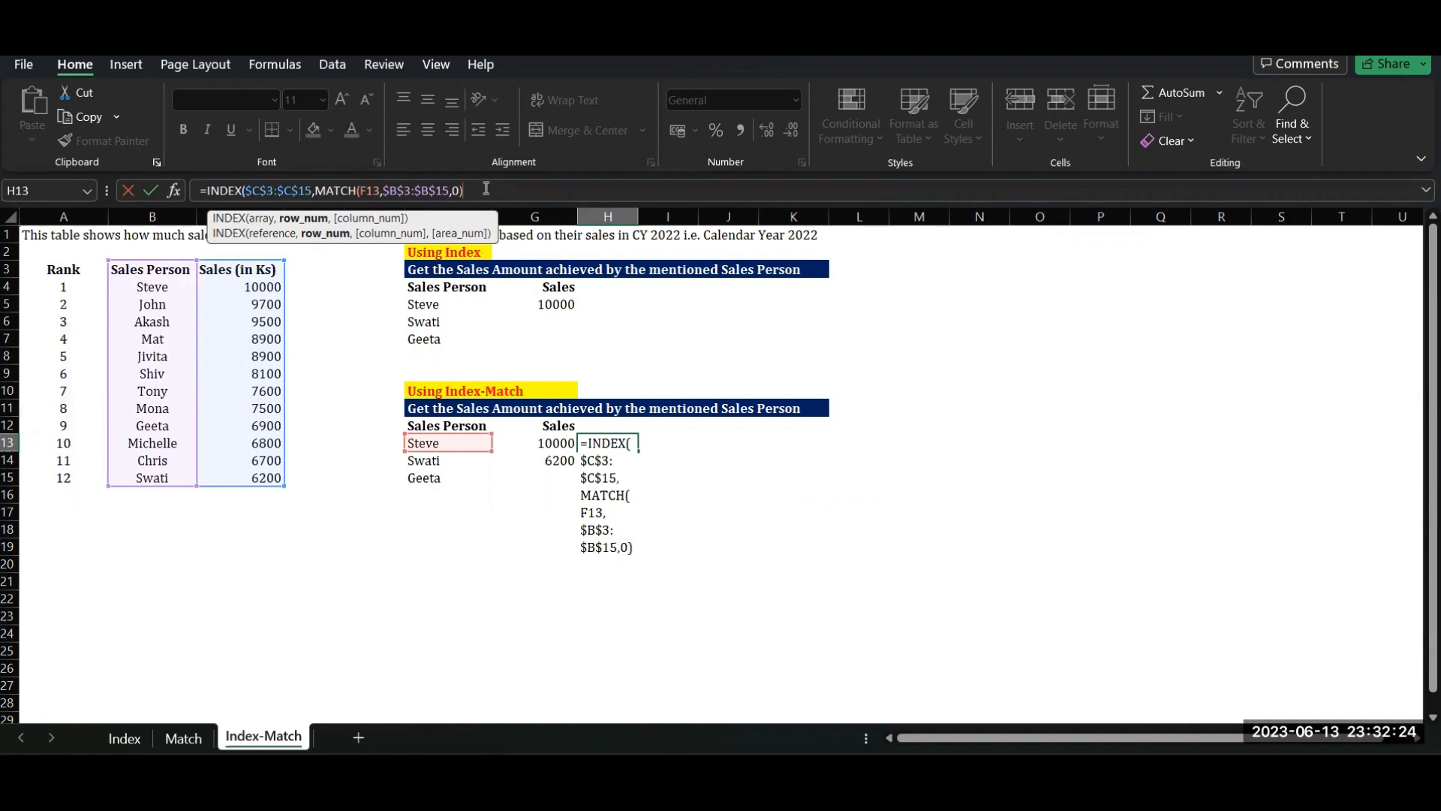
type(")")
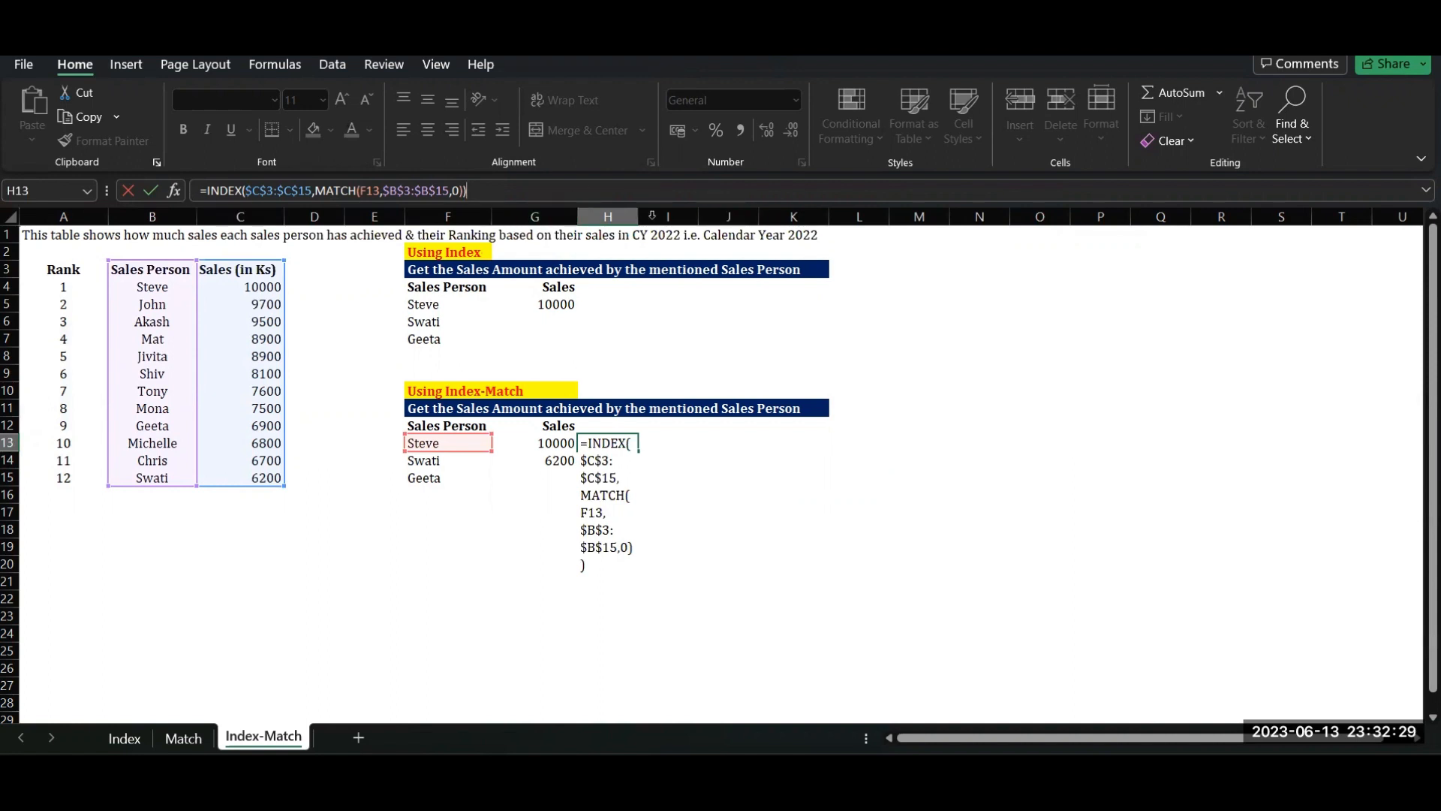
key("Return")
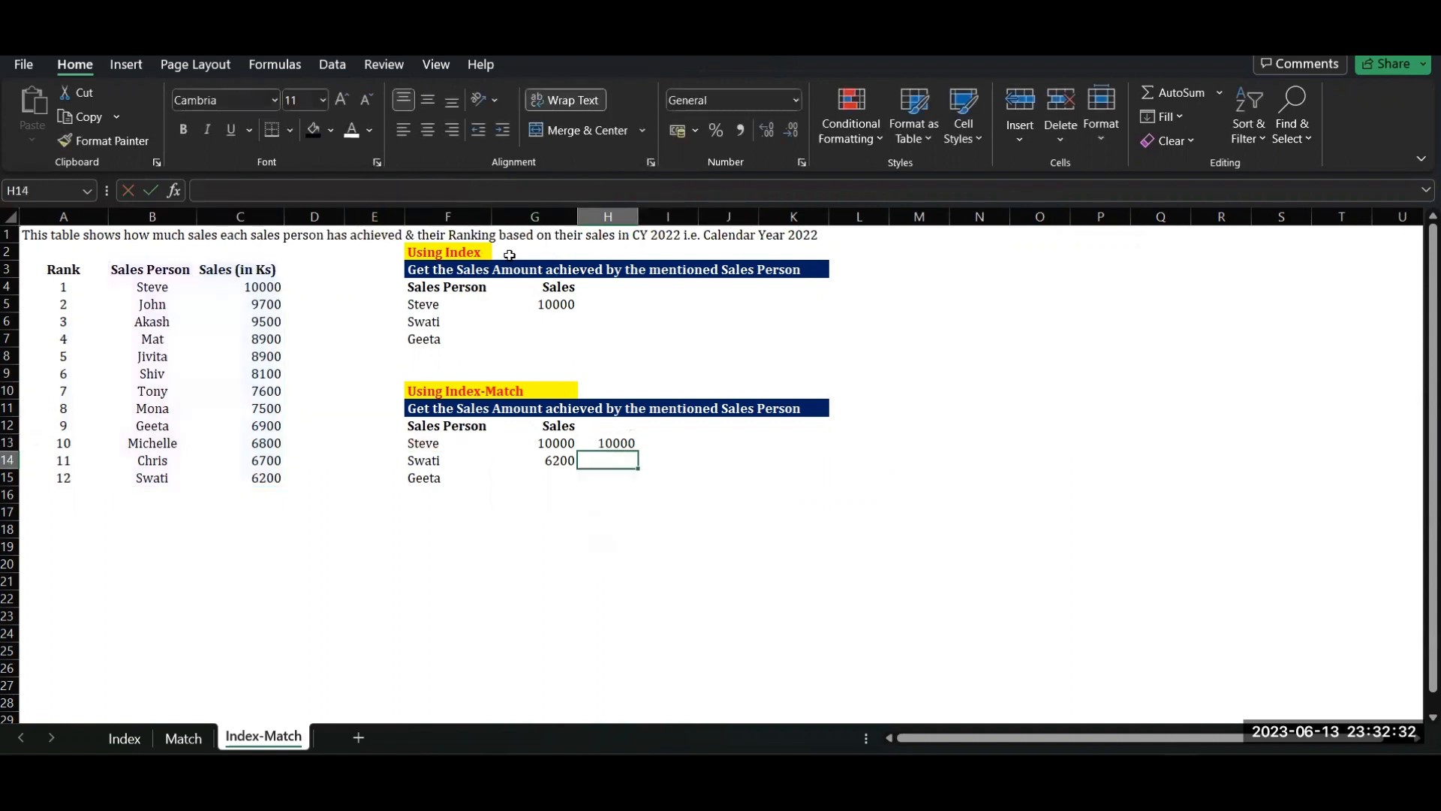
Copy the INDEX-MATCH formula from H13 down to H15 for the other two sales persons.
left_click(629, 444)
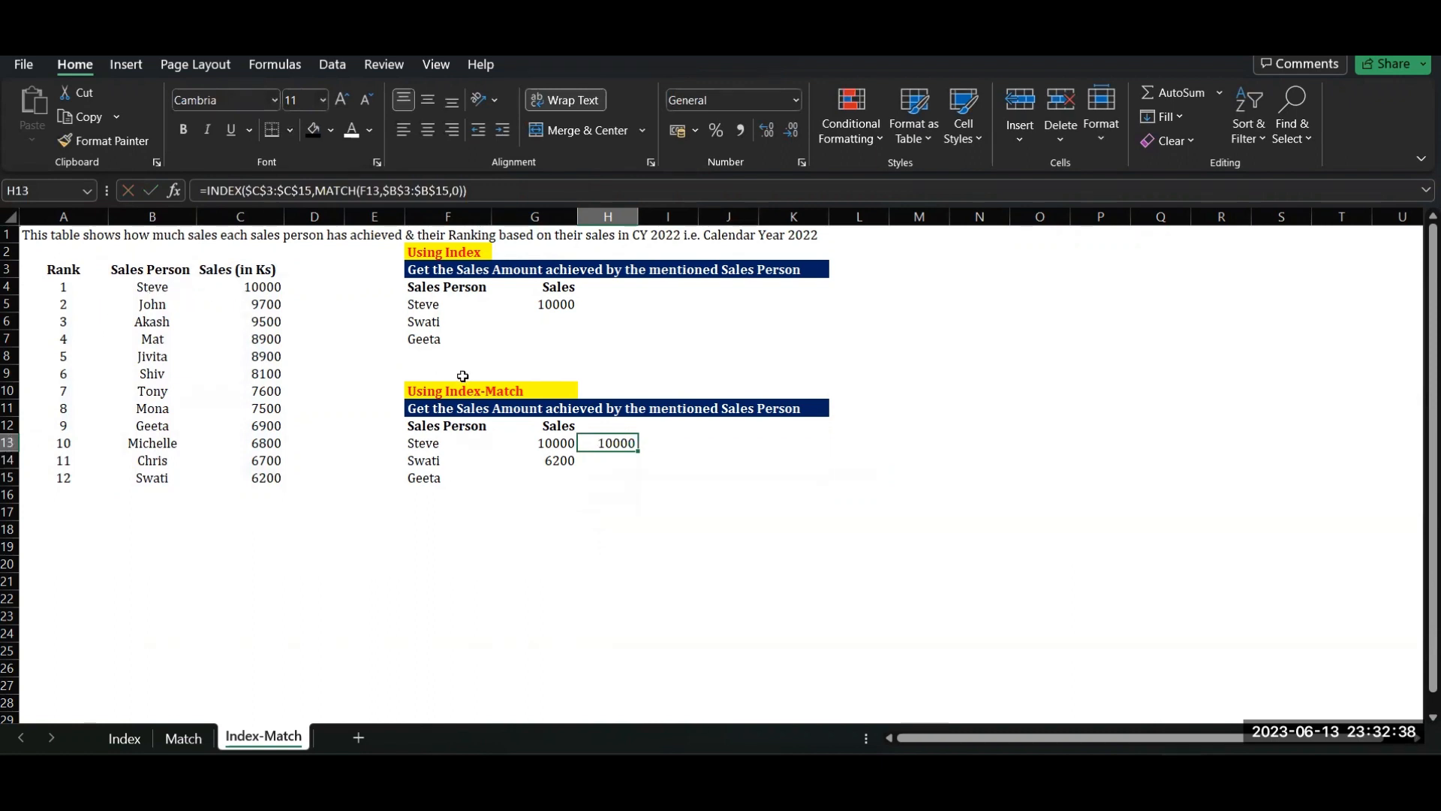
key("ctrl+c")
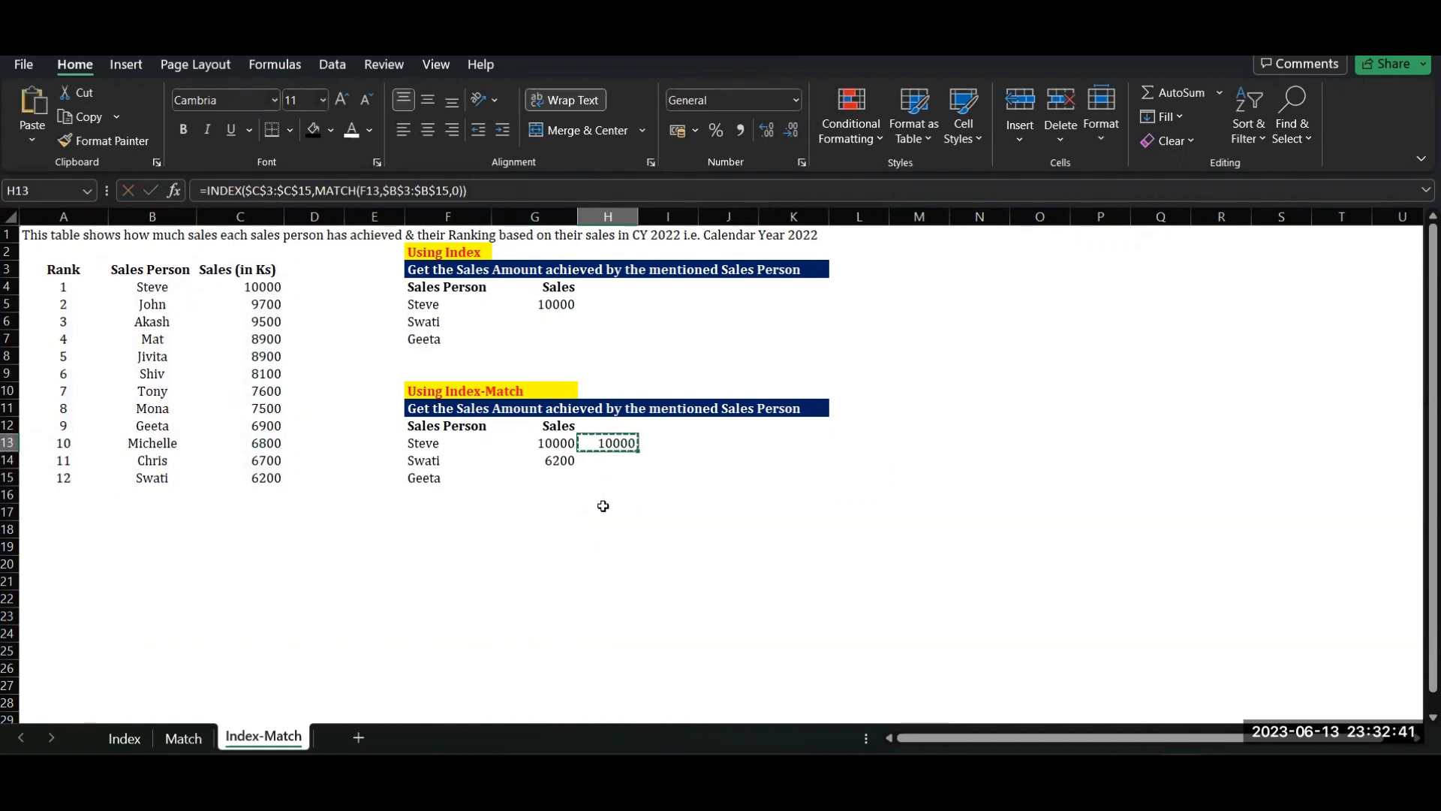
key("shift+Down")
key("shift+Down")
key("ctrl+v")
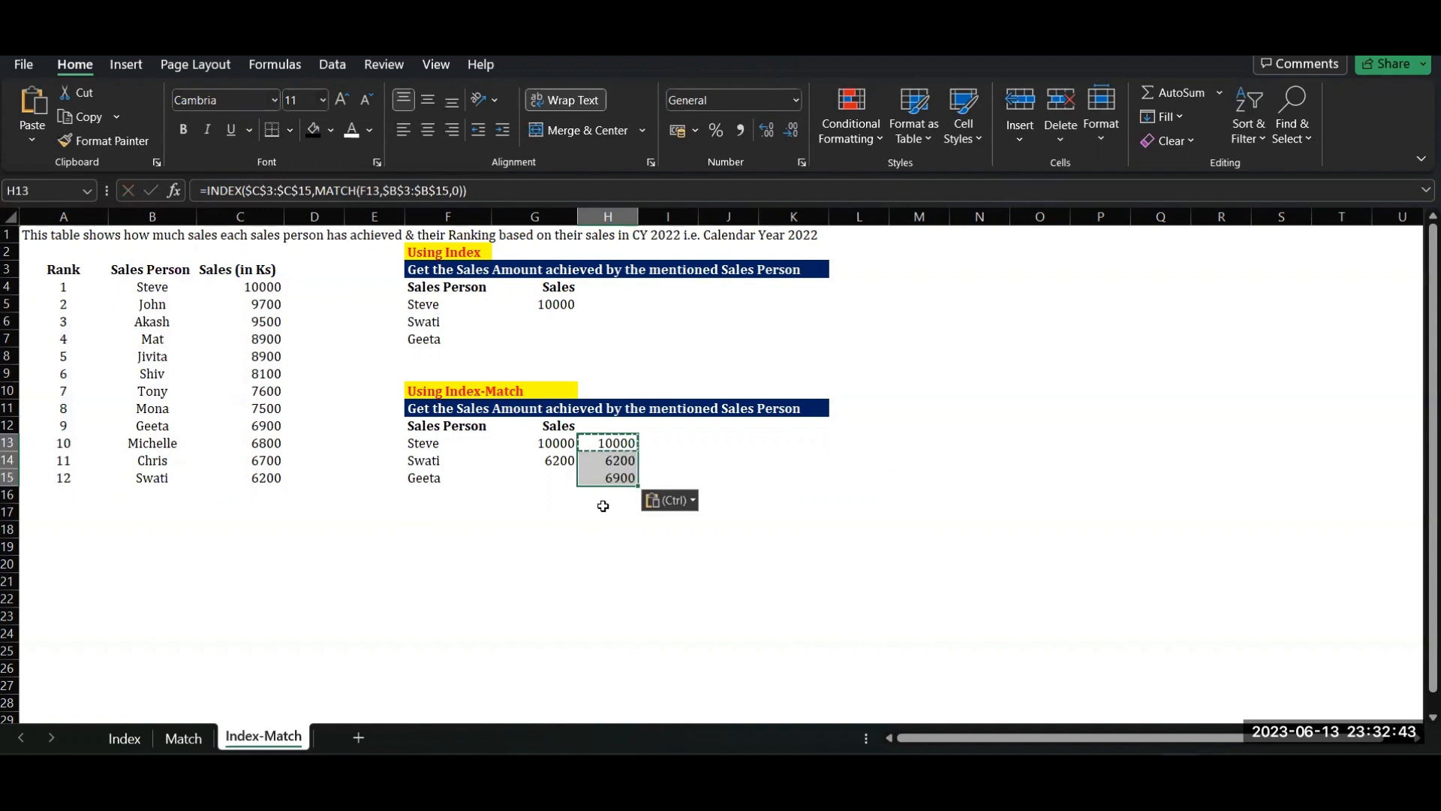
left_click(604, 509)
key("Escape")
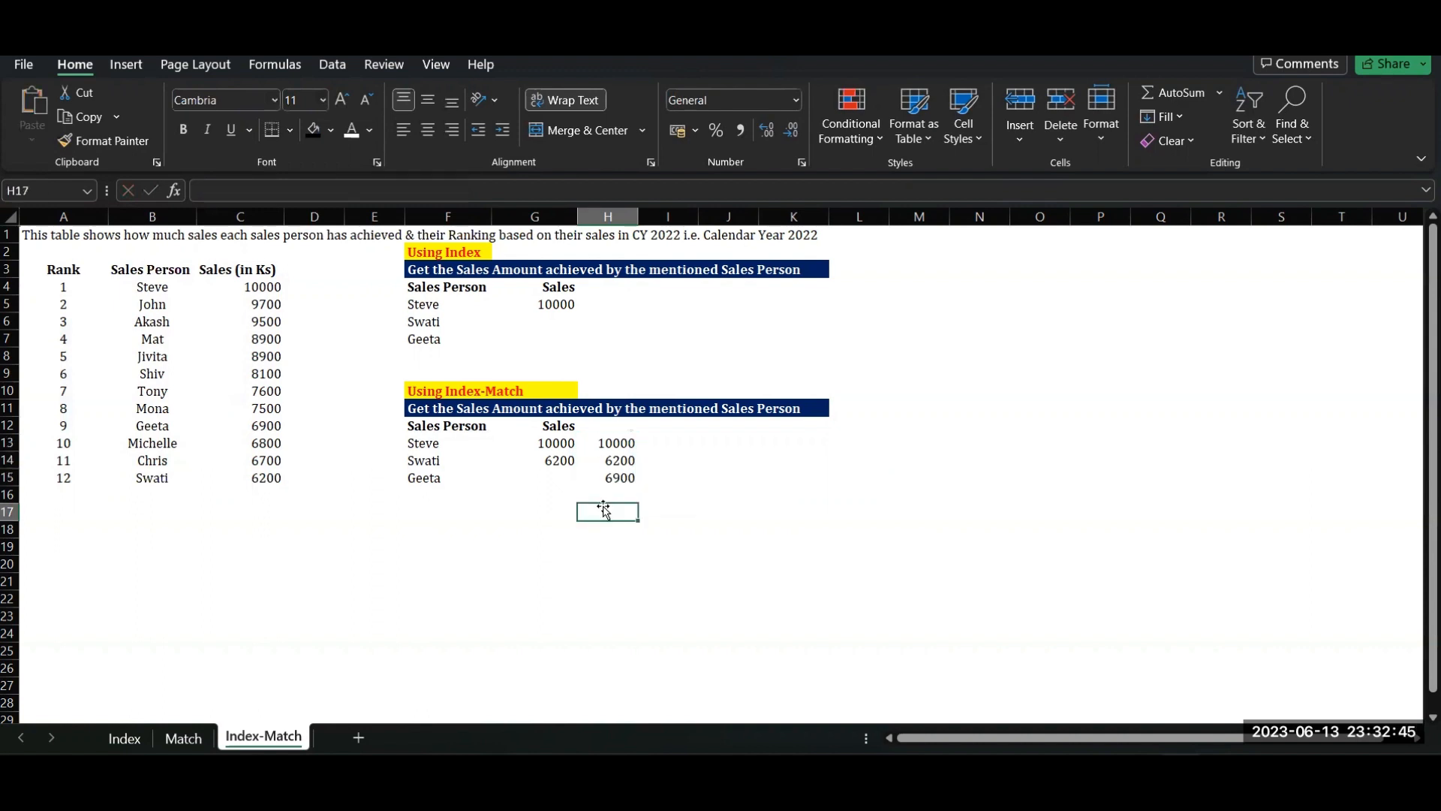
Check the copied results in H14 and H15 against the matching rows 15 and 12 of the sales table.
left_click(433, 466)
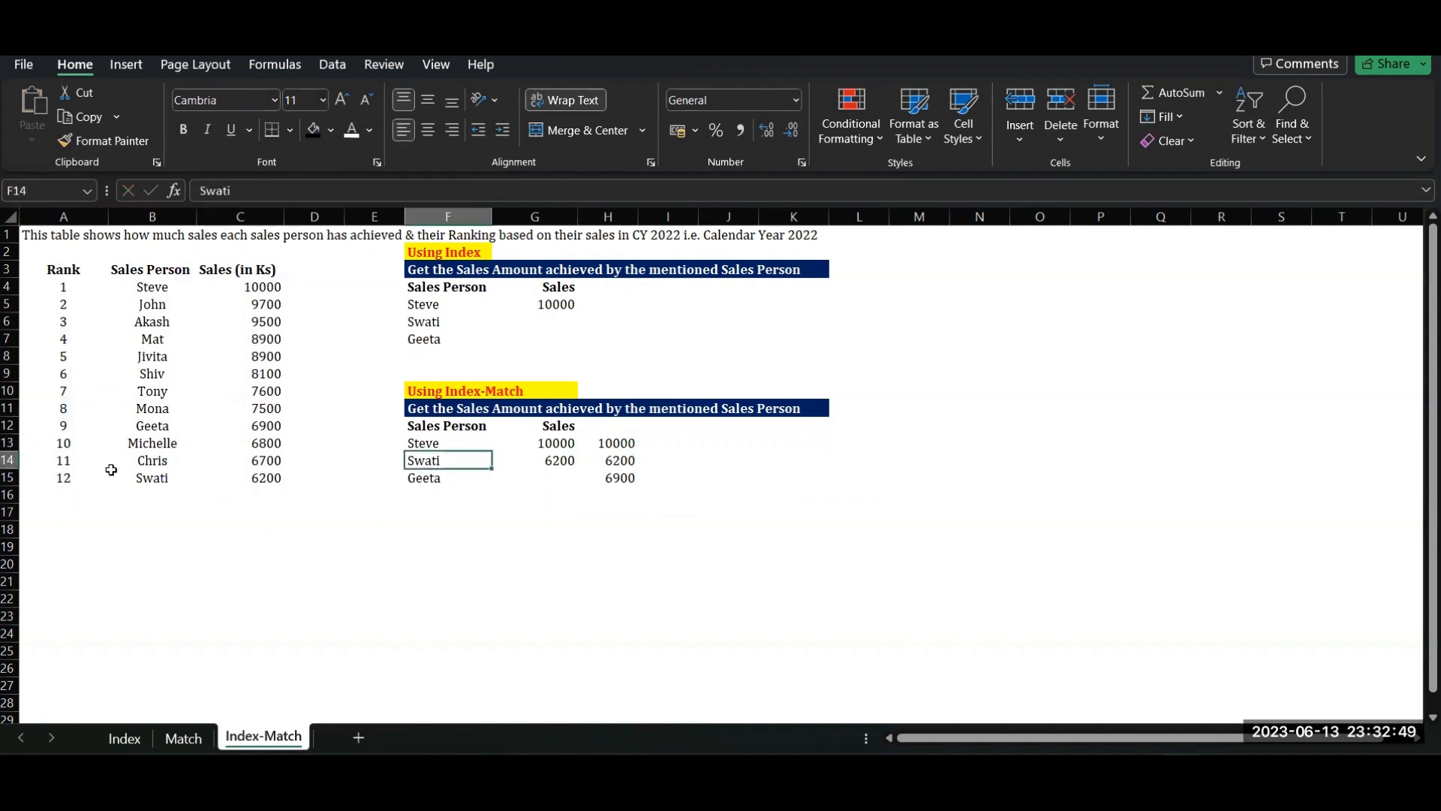
left_click(79, 479)
left_click_drag(79, 479, 236, 482)
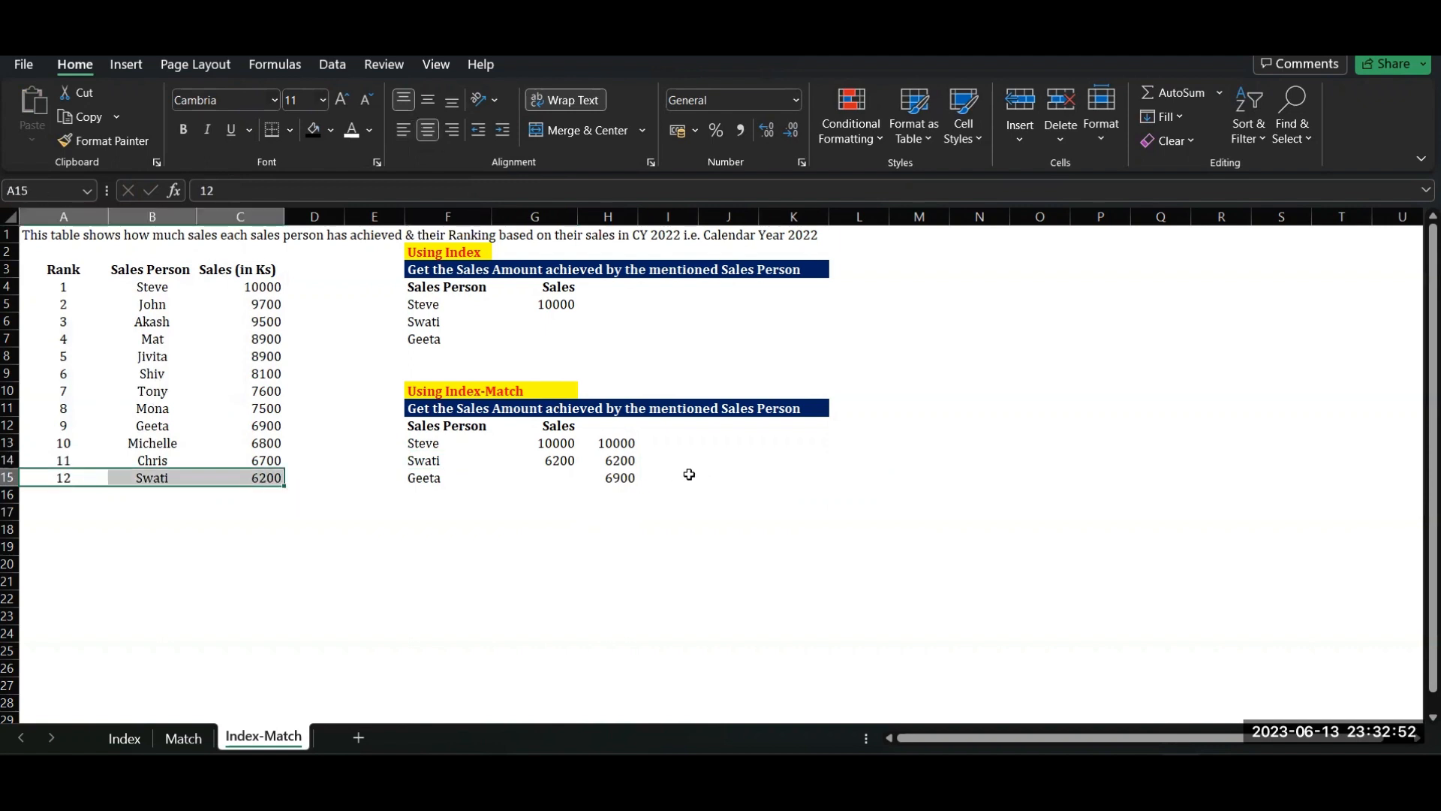
left_click(624, 479)
left_click_drag(65, 427, 250, 434)
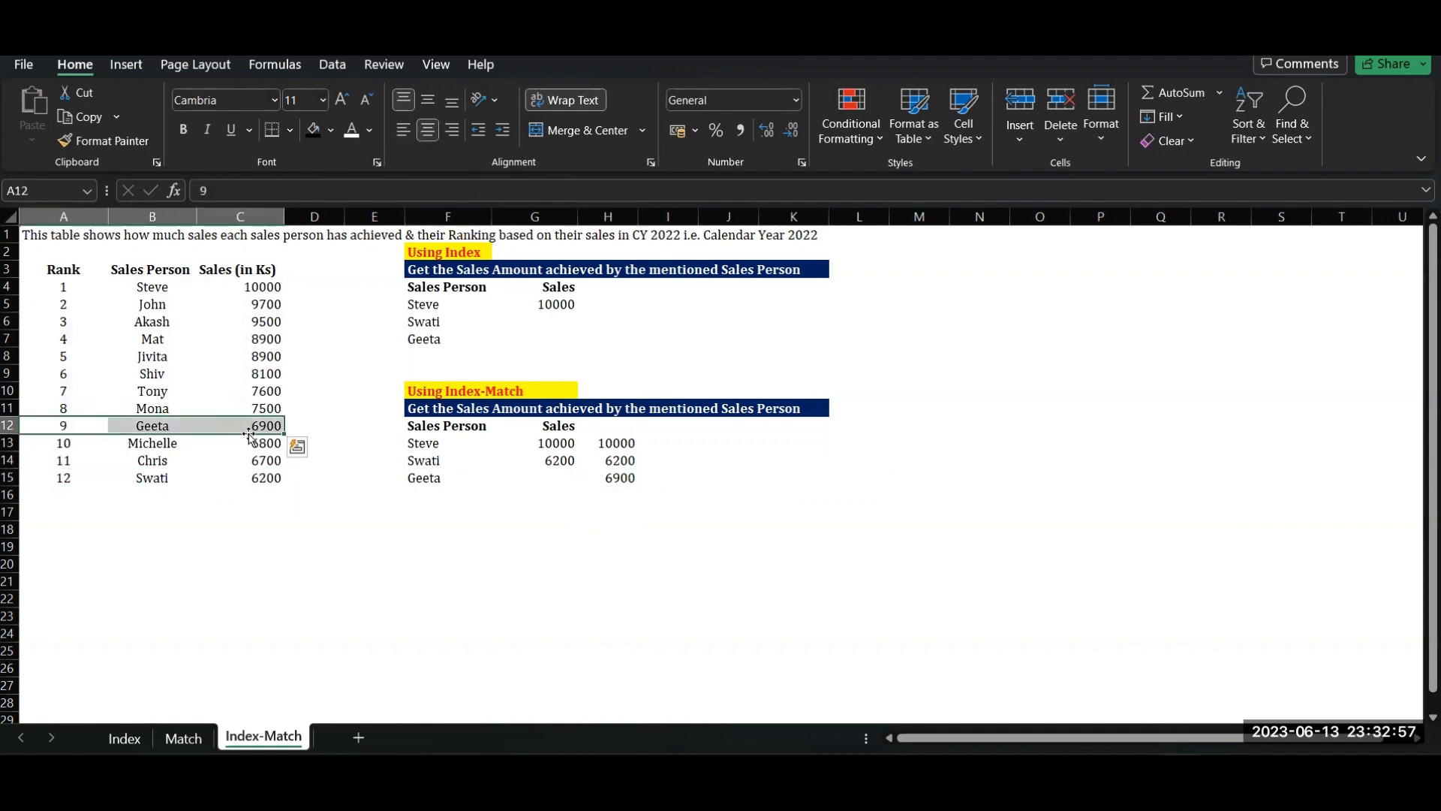